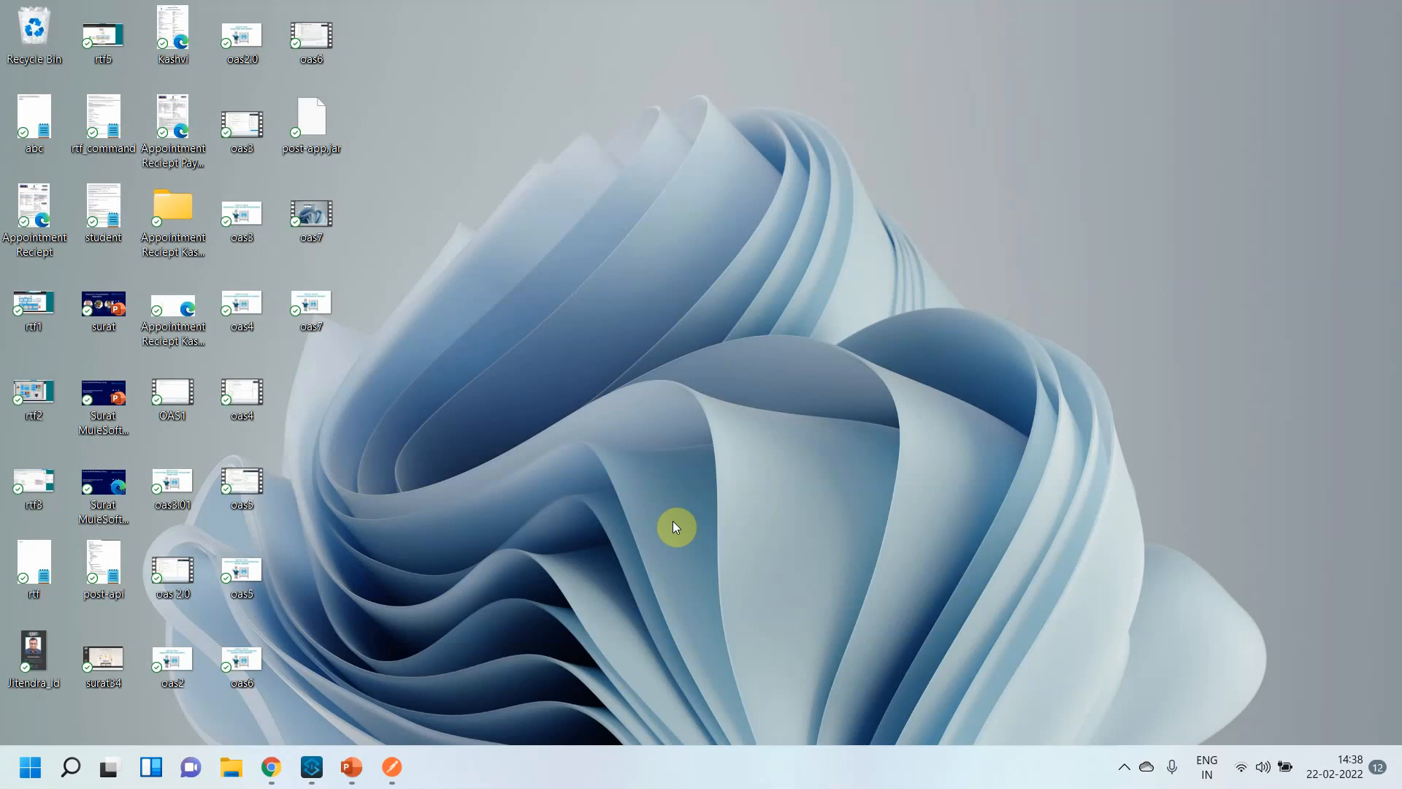
# Switch to Chrome, open the post-demo-api application in Runtime Manager and copy its app URL.
pyautogui.click(270, 765)
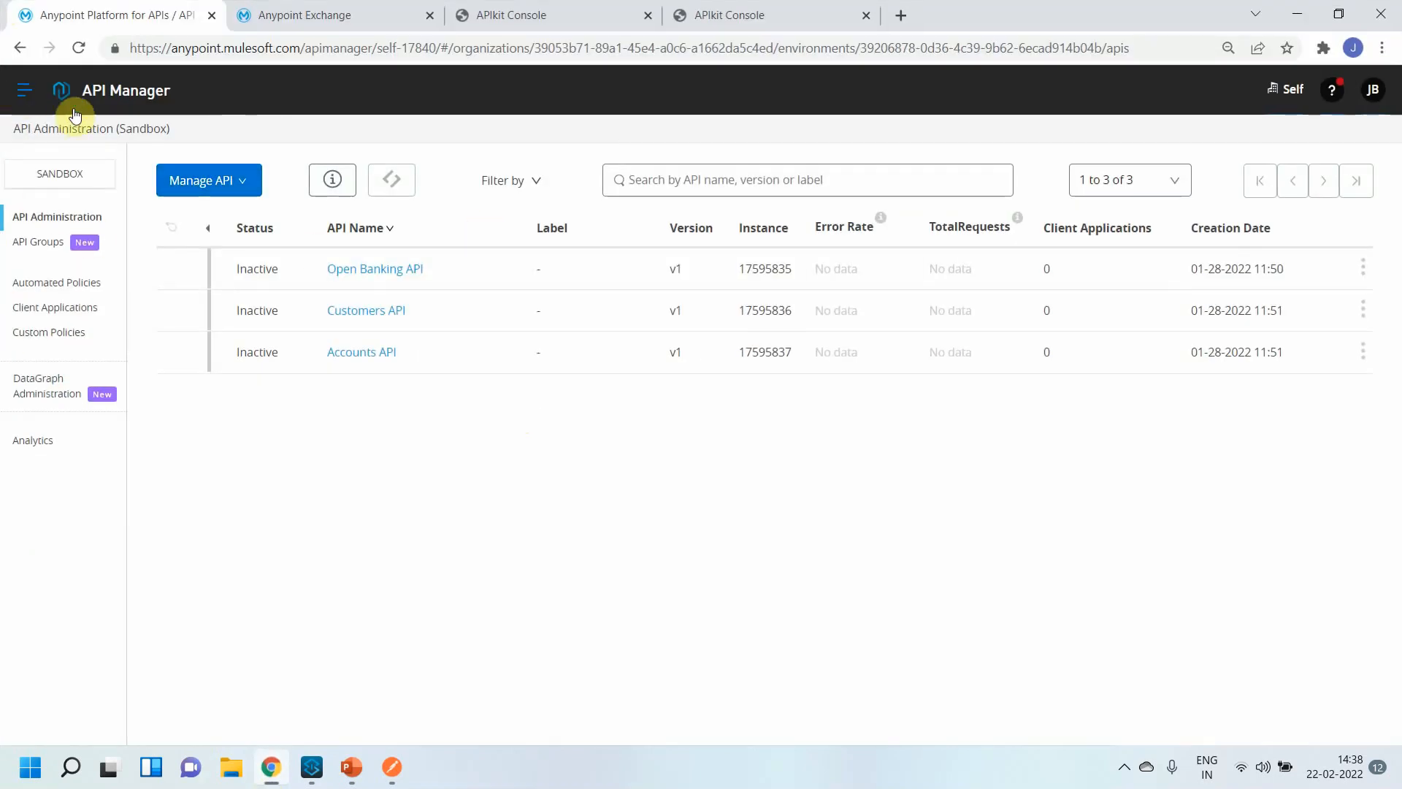
pyautogui.click(392, 767)
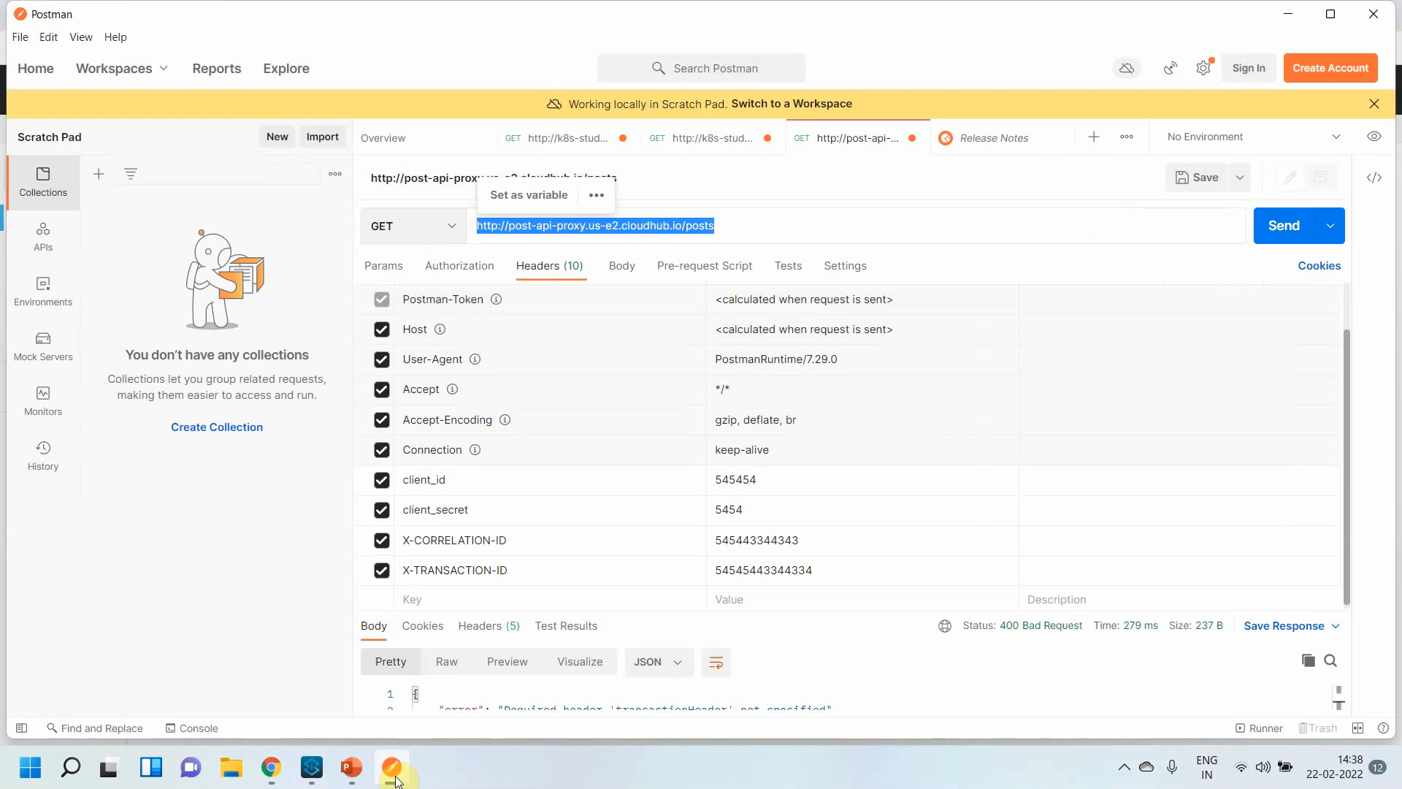
pyautogui.click(394, 774)
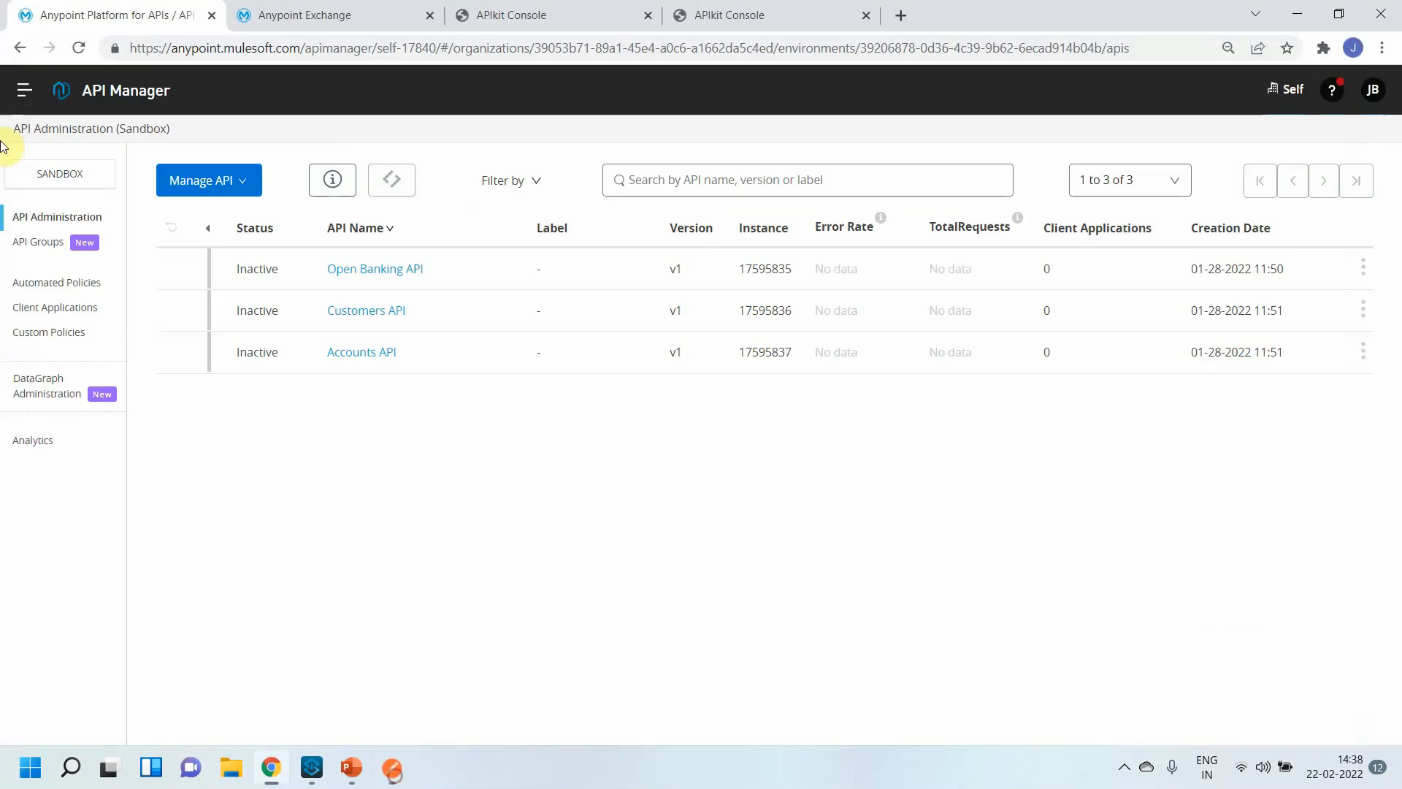
pyautogui.click(29, 86)
pyautogui.click(106, 451)
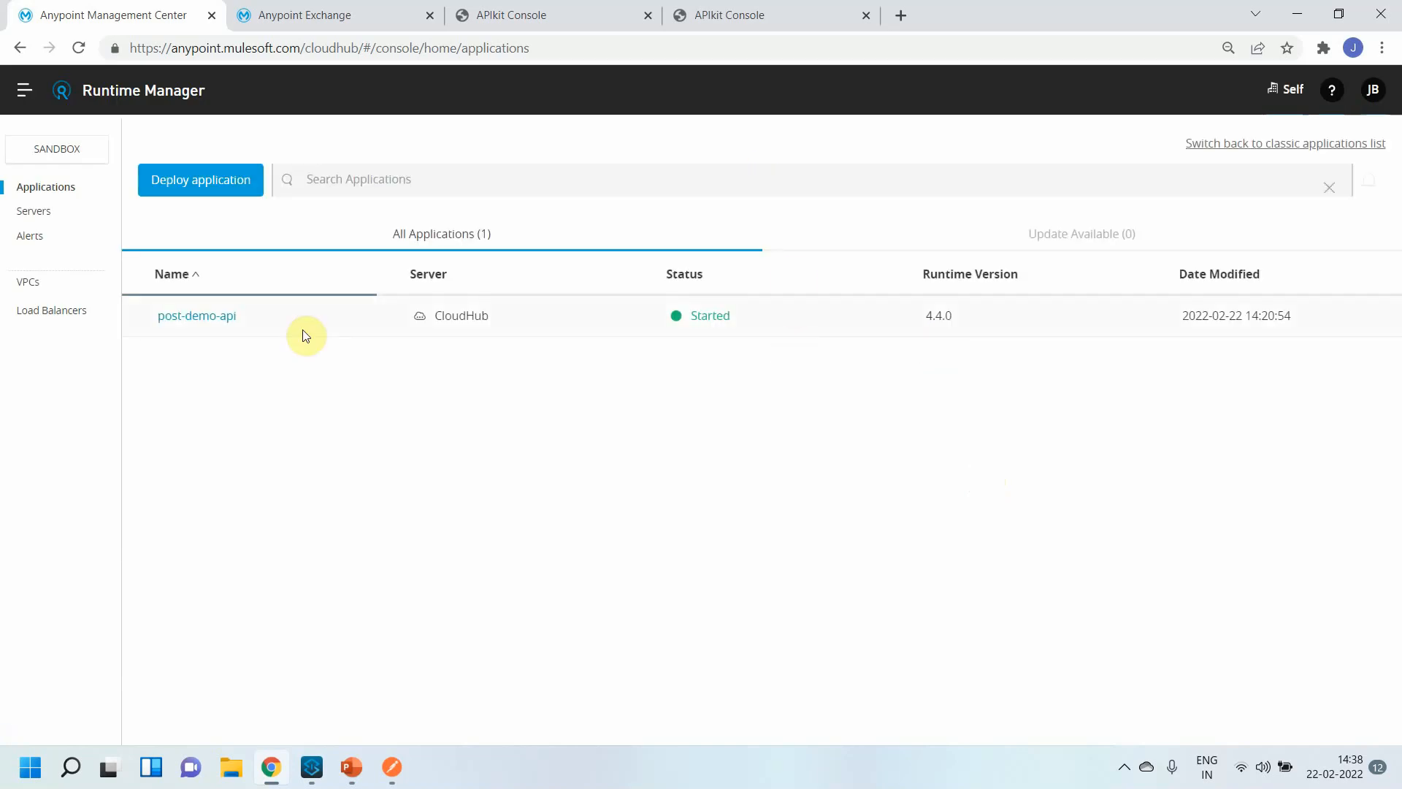
pyautogui.click(304, 327)
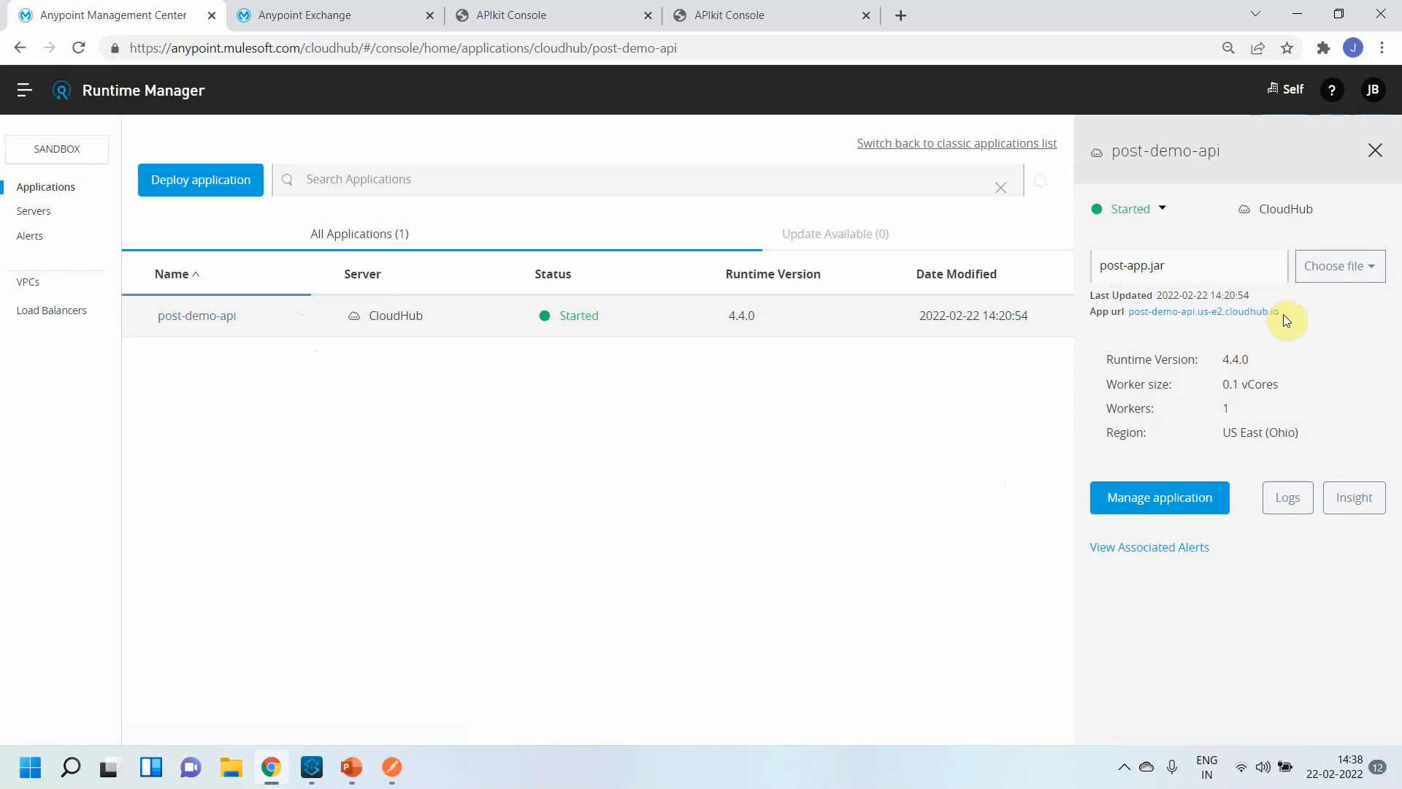
pyautogui.moveTo(1282, 314); pyautogui.dragTo(1129, 318)
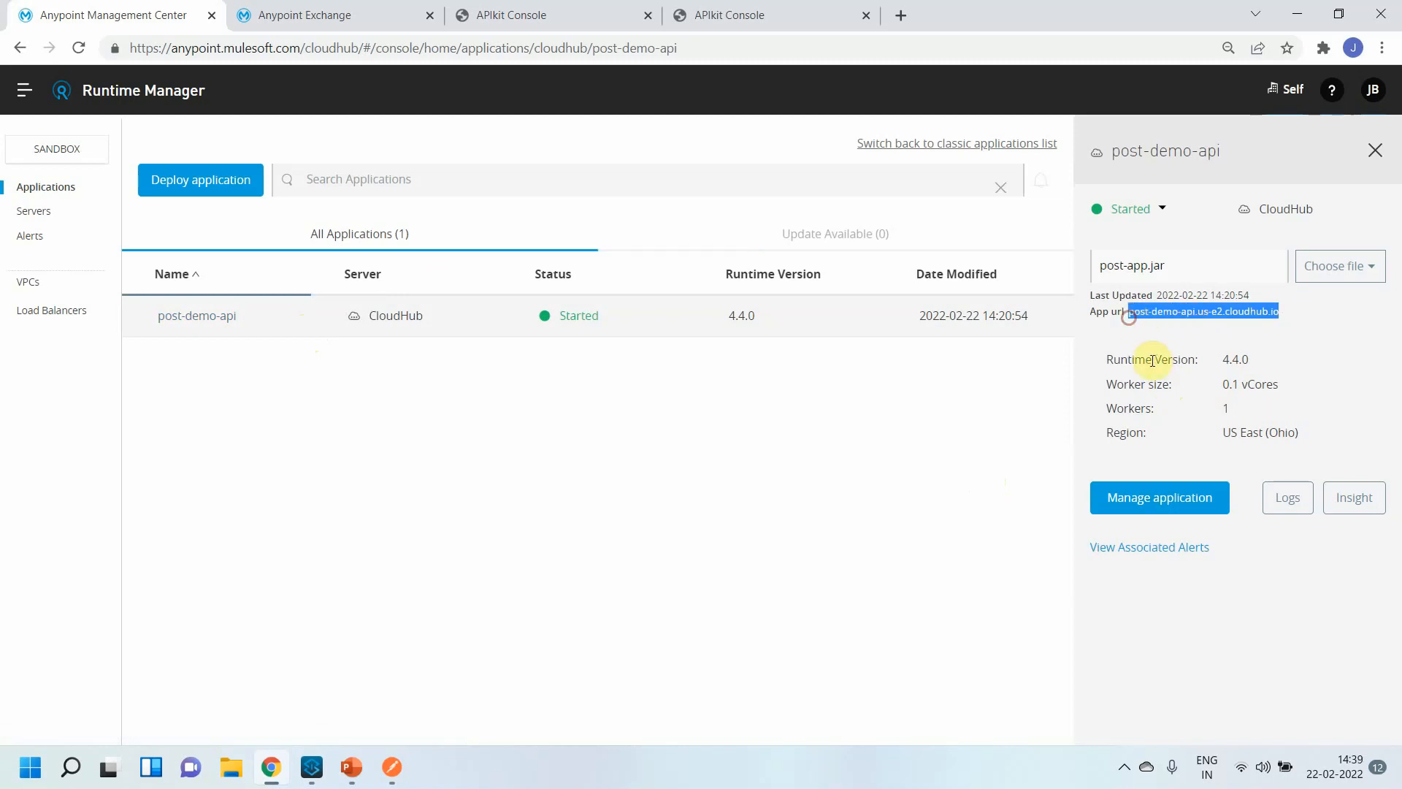
# In API Manager, start managing an API from Exchange and choose post-blog-api as the API.
pyautogui.click(24, 90)
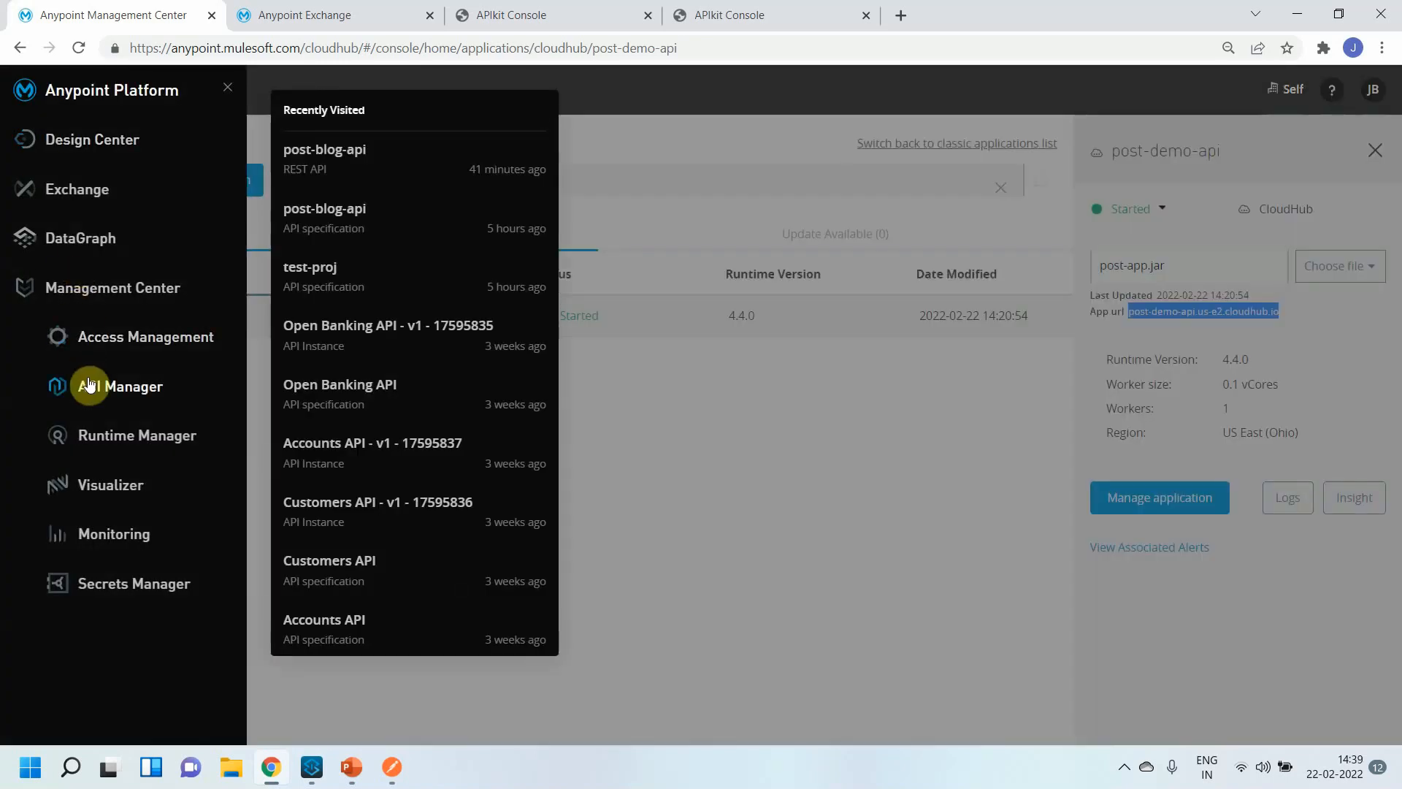
pyautogui.click(89, 386)
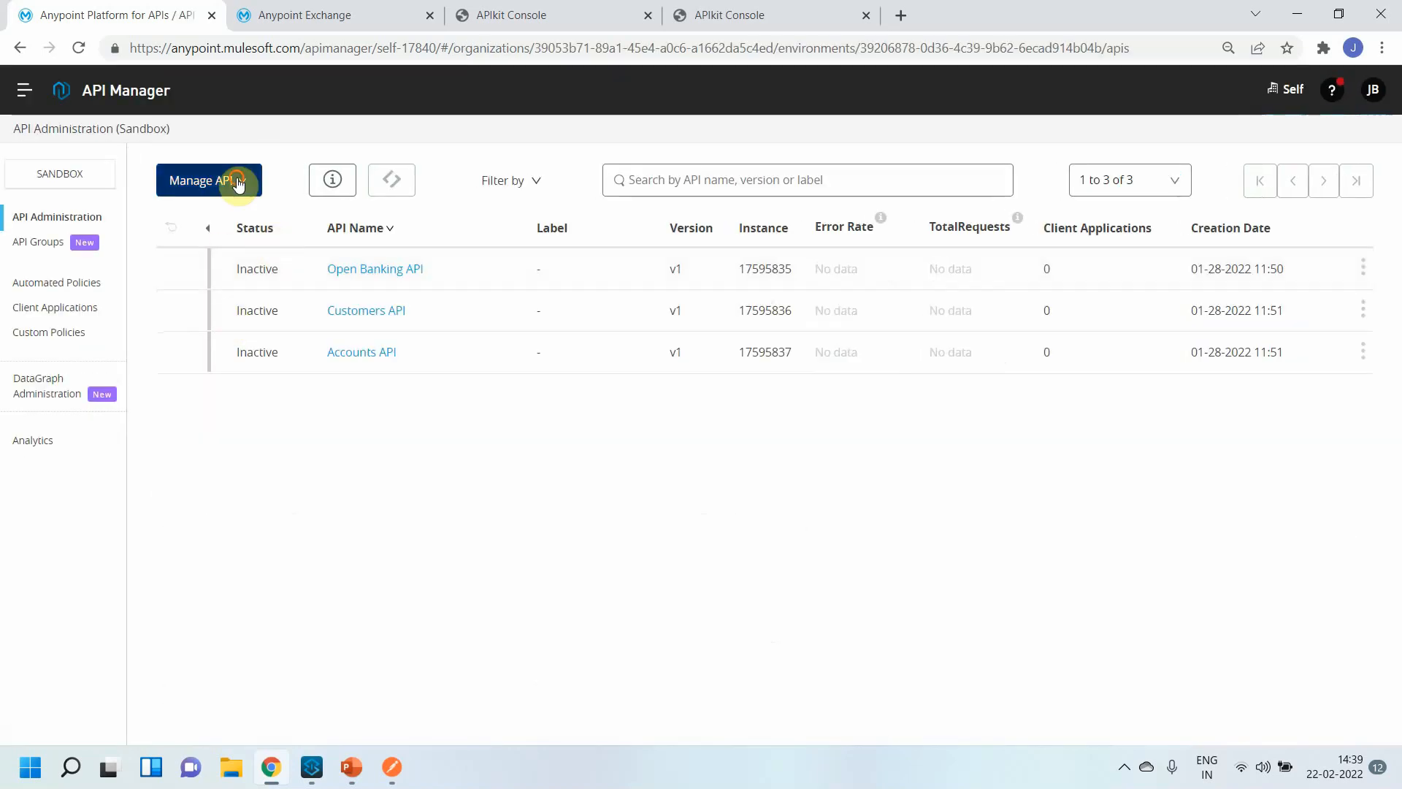
pyautogui.click(238, 183)
pyautogui.click(217, 238)
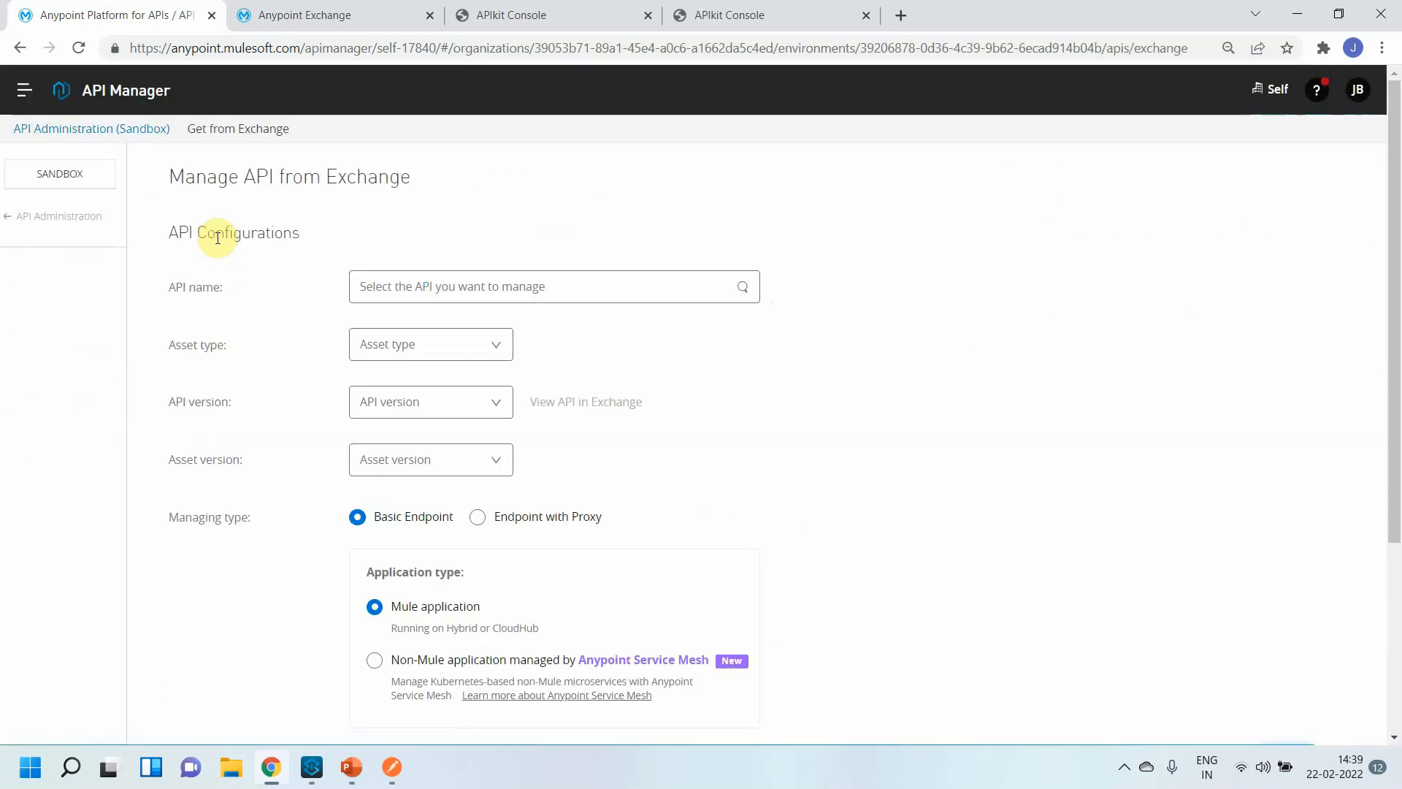
pyautogui.click(431, 288)
pyautogui.write('pos')
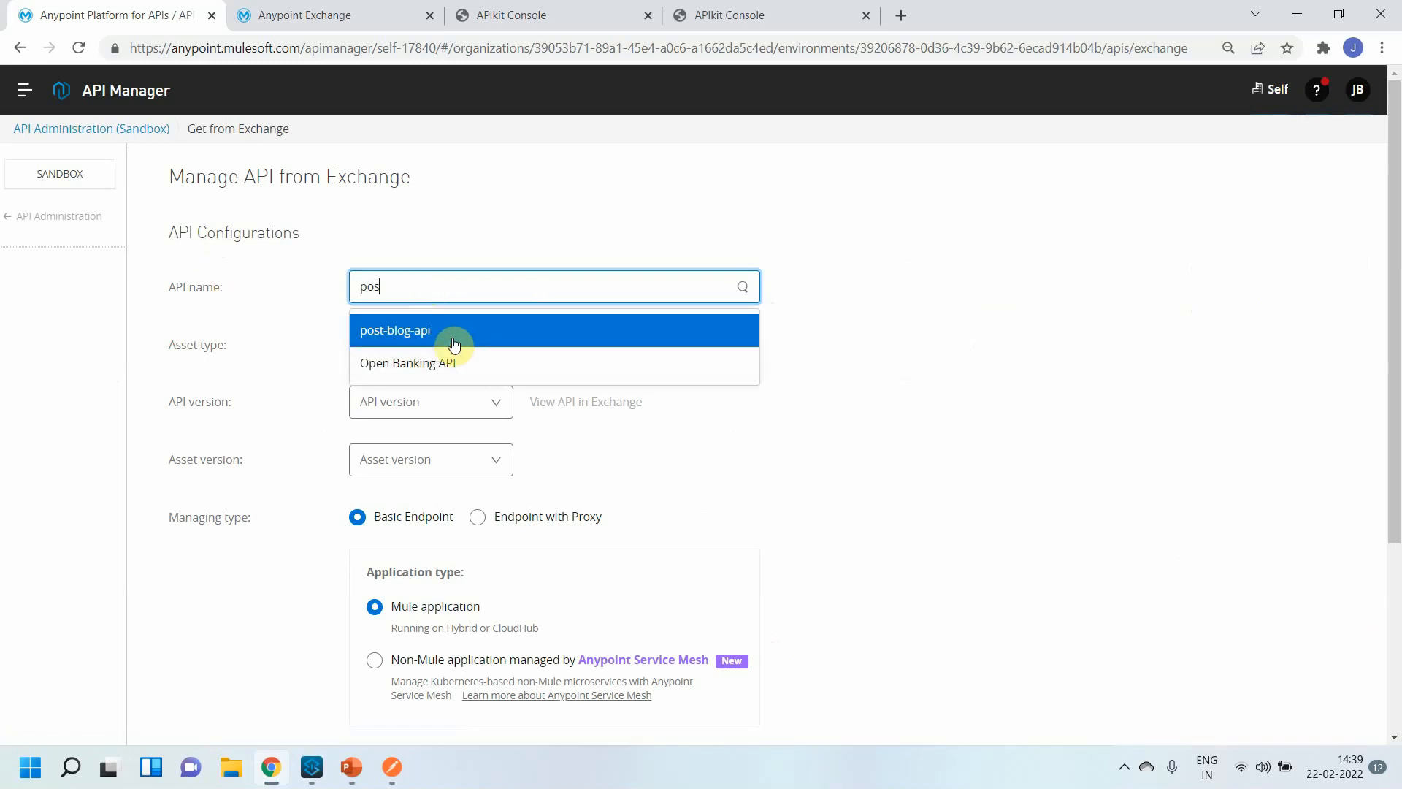
pyautogui.click(452, 337)
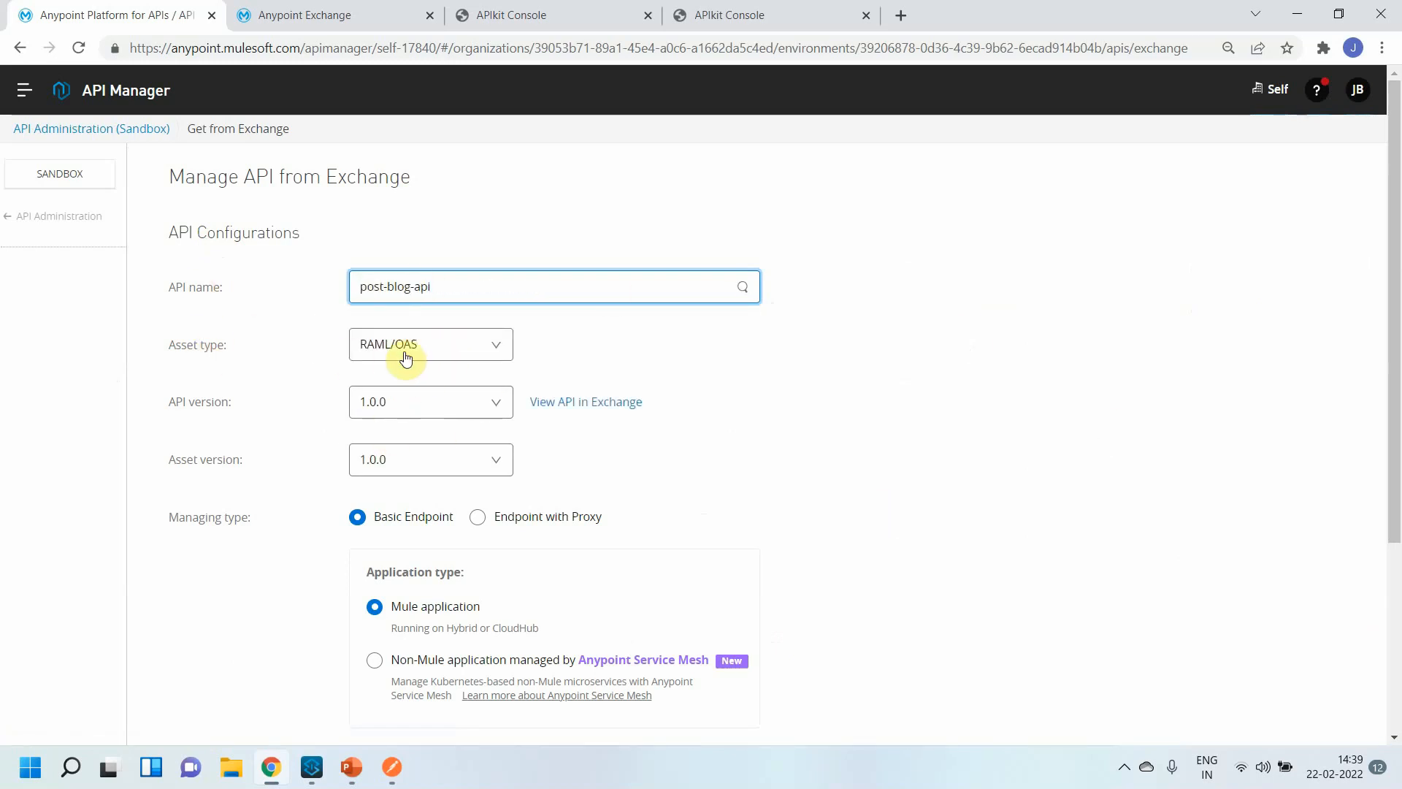
pyautogui.scroll(-2, 548, 373)
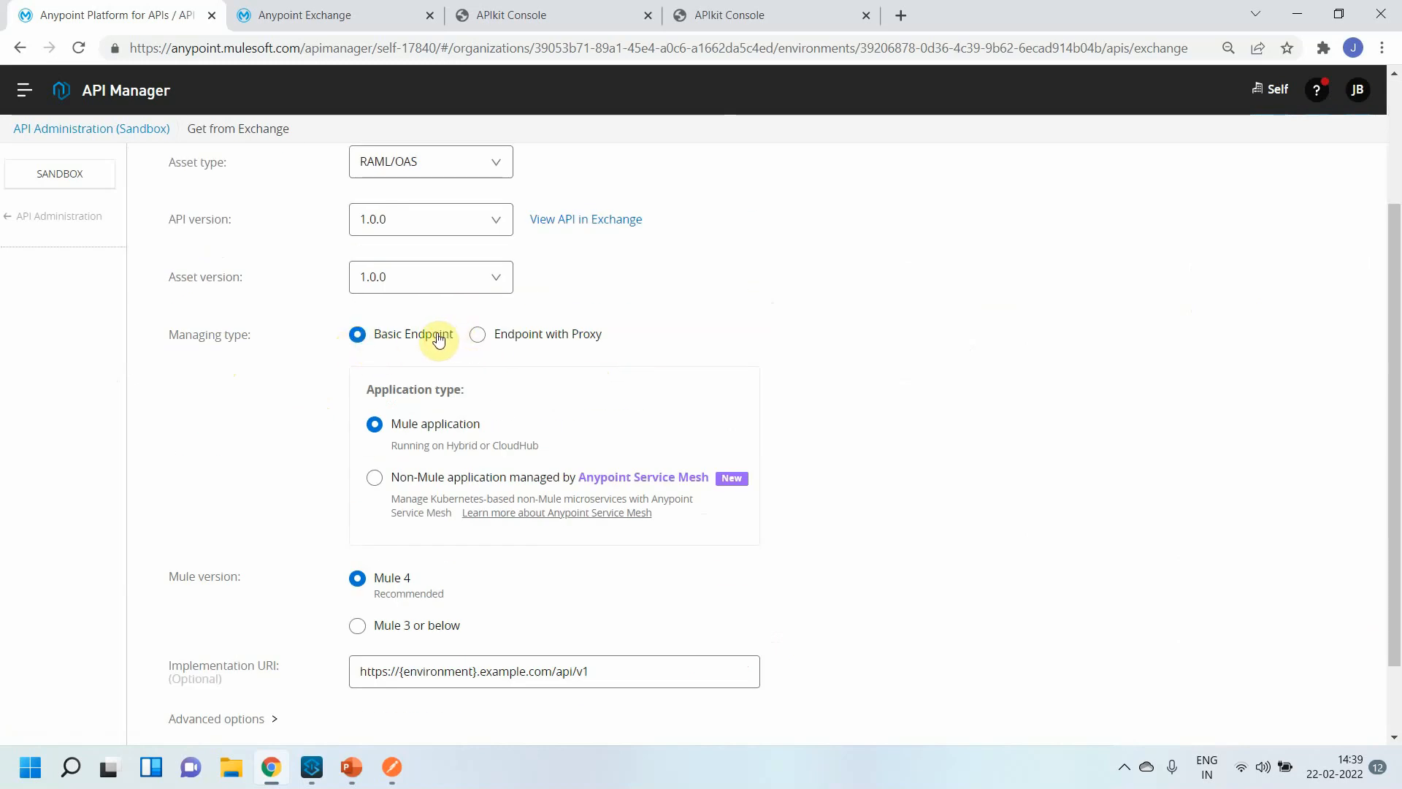
pyautogui.click(477, 336)
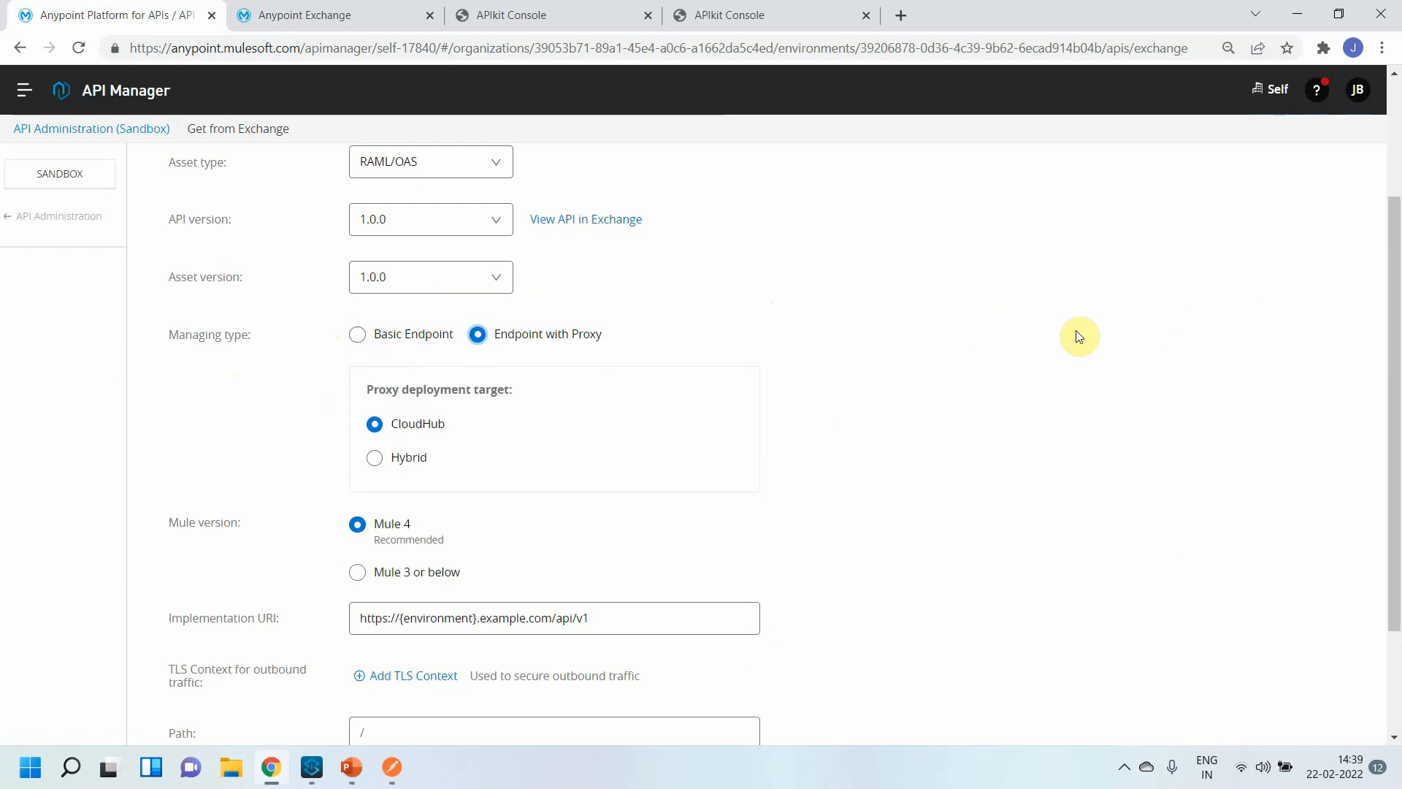
pyautogui.click(488, 618)
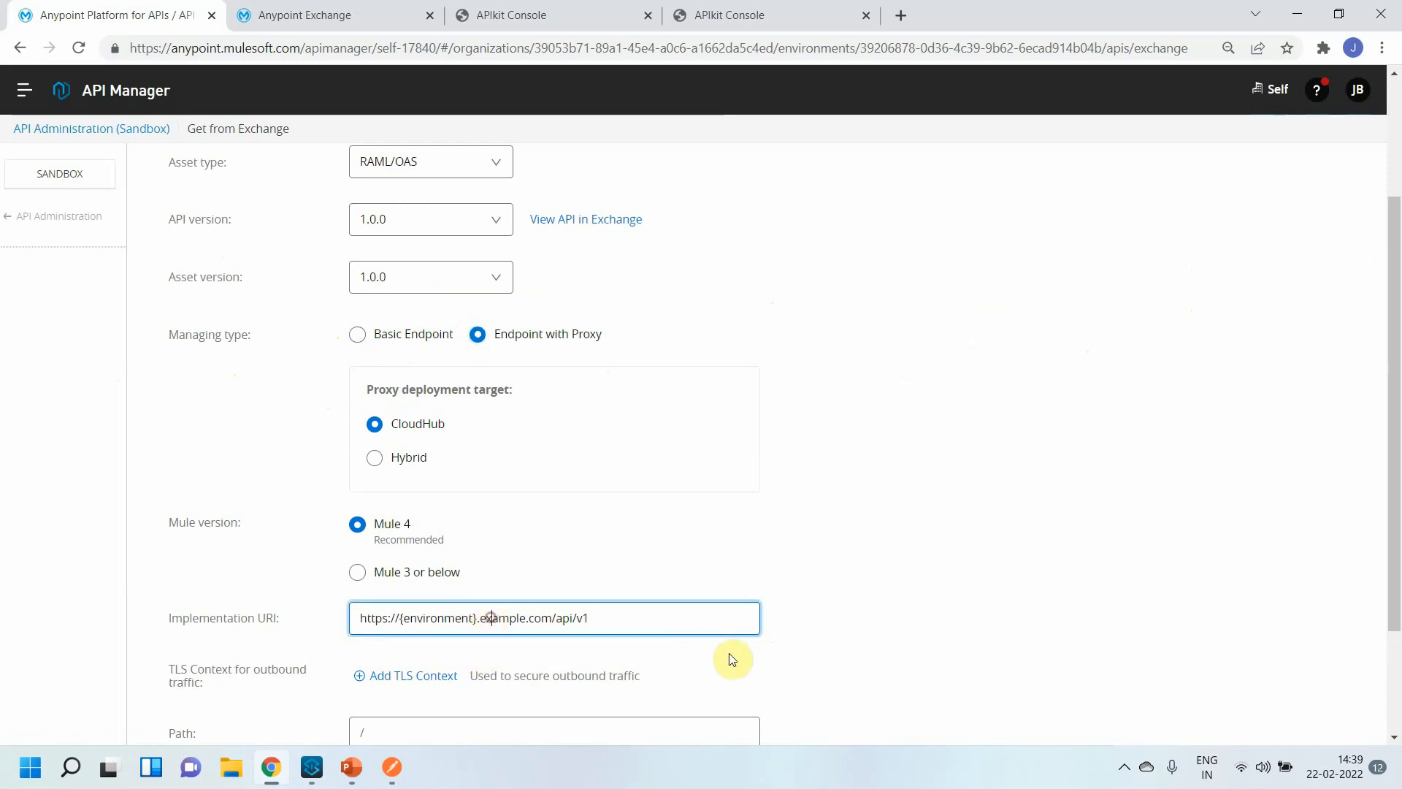
pyautogui.hotkey('ctrl', 'a')
pyautogui.write('http:/')
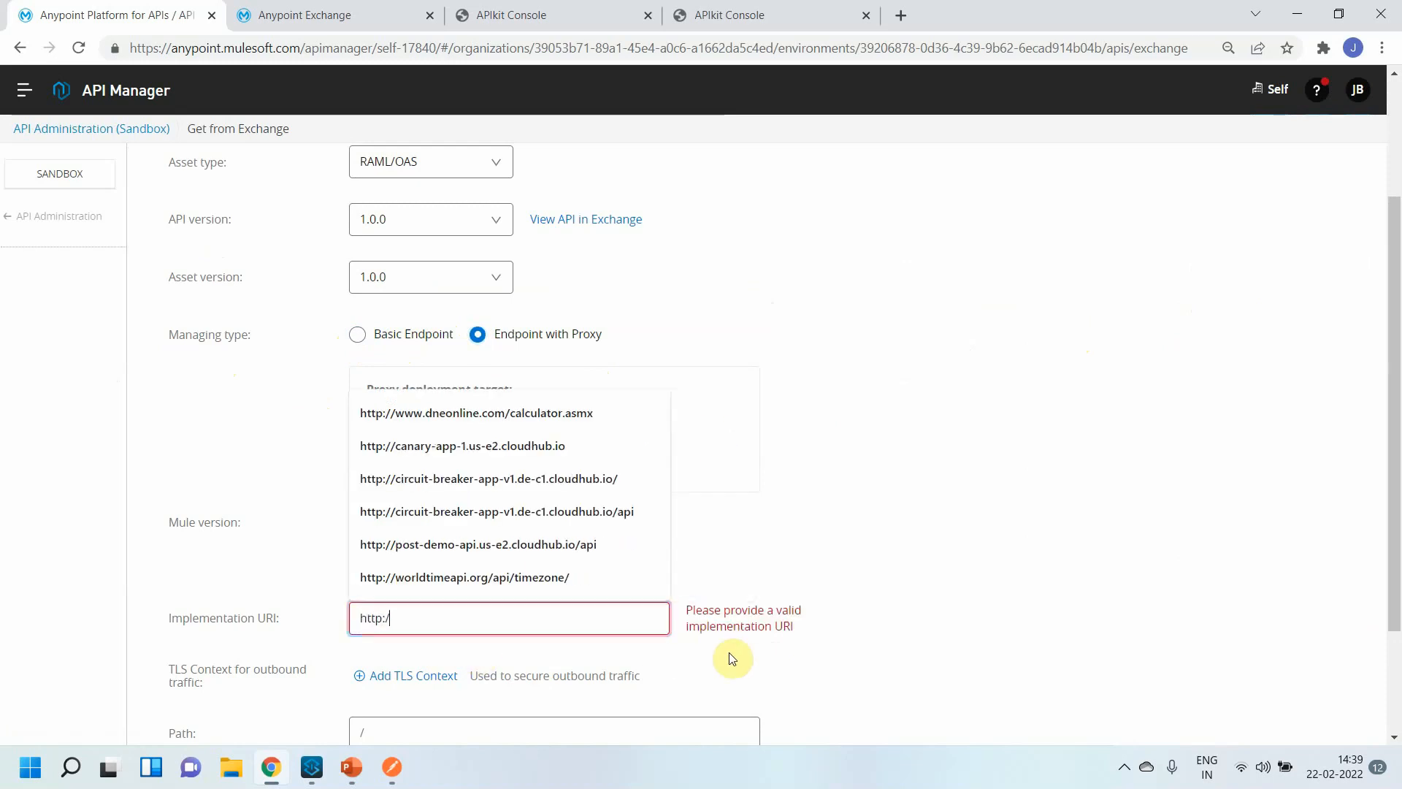
pyautogui.write('/')
pyautogui.write('post-demo-api.us-e2.cloudhub.io')
pyautogui.write('/a')
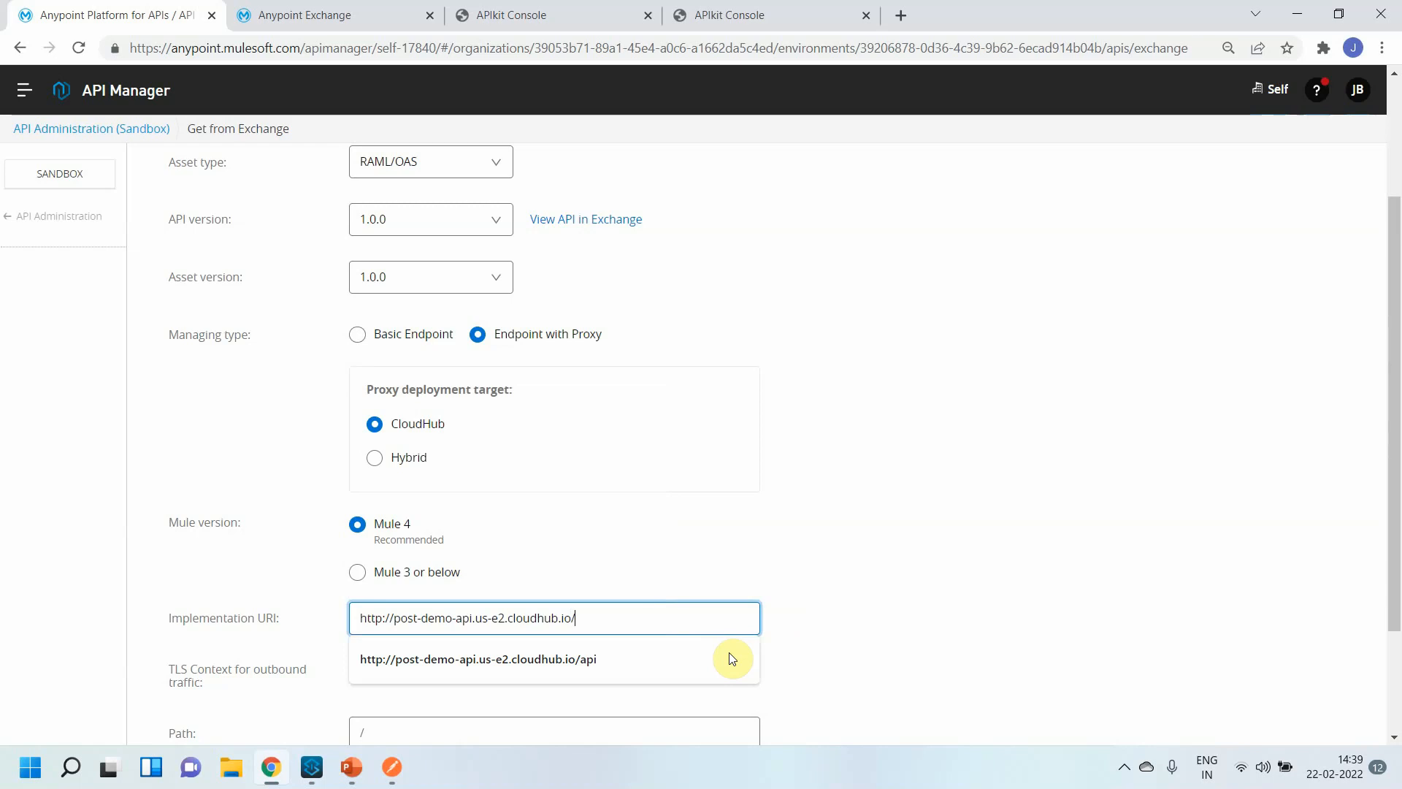
pyautogui.click(732, 659)
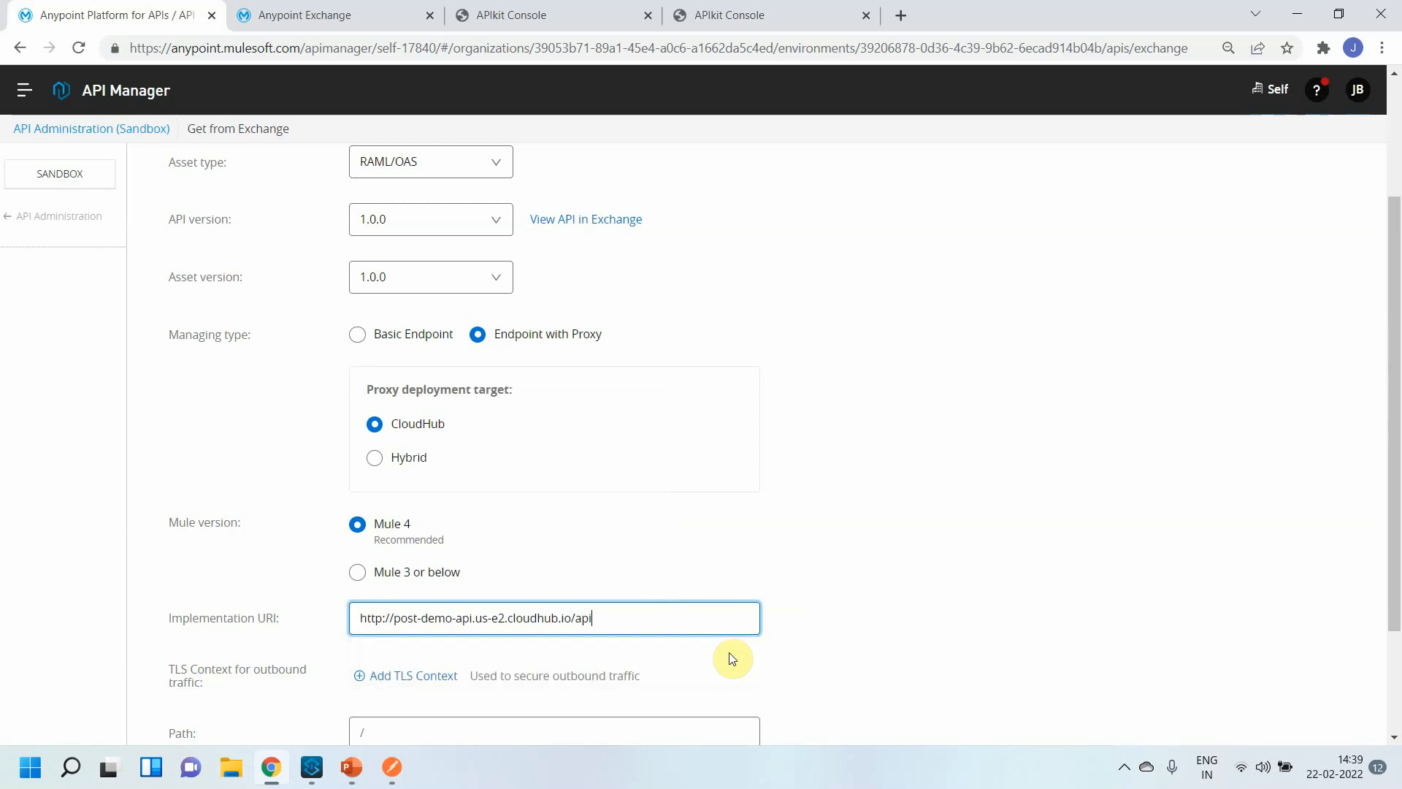
pyautogui.click(1045, 491)
# Enable the Console Flow in the proxy's advanced options and close the two APIkit Console browser pages.
pyautogui.scroll(-3, 995, 470)
pyautogui.click(273, 631)
pyautogui.scroll(-5, 410, 448)
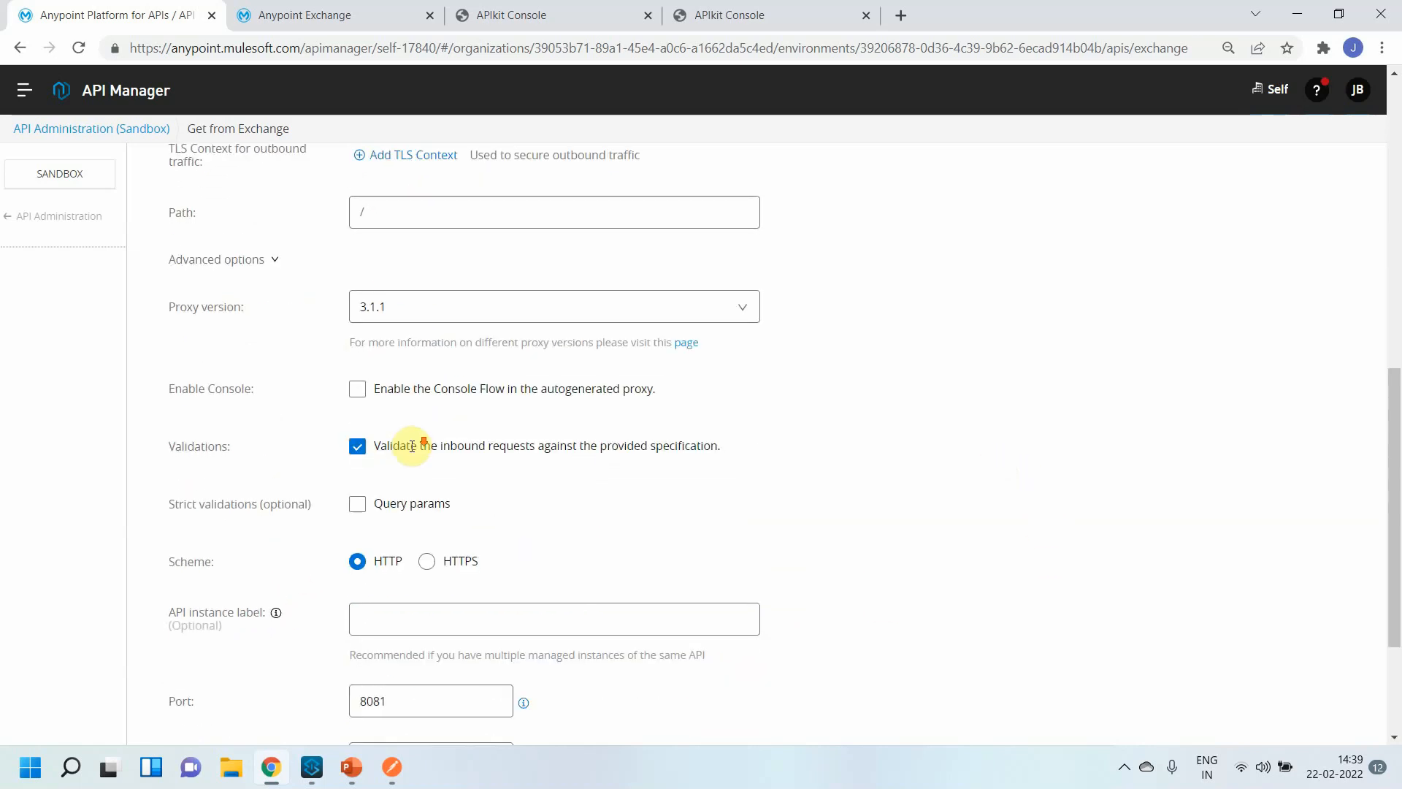
pyautogui.click(357, 392)
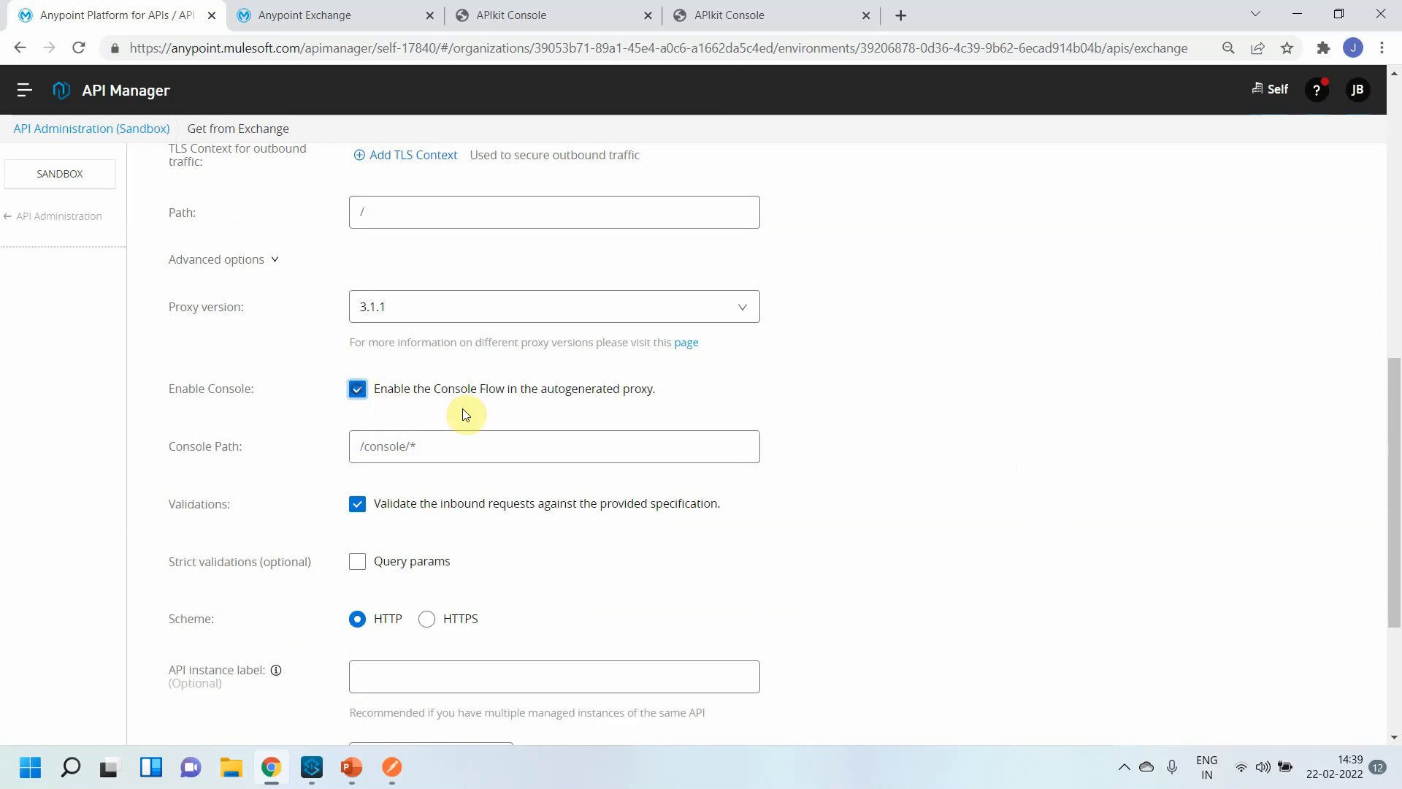
pyautogui.click(866, 15)
pyautogui.click(648, 15)
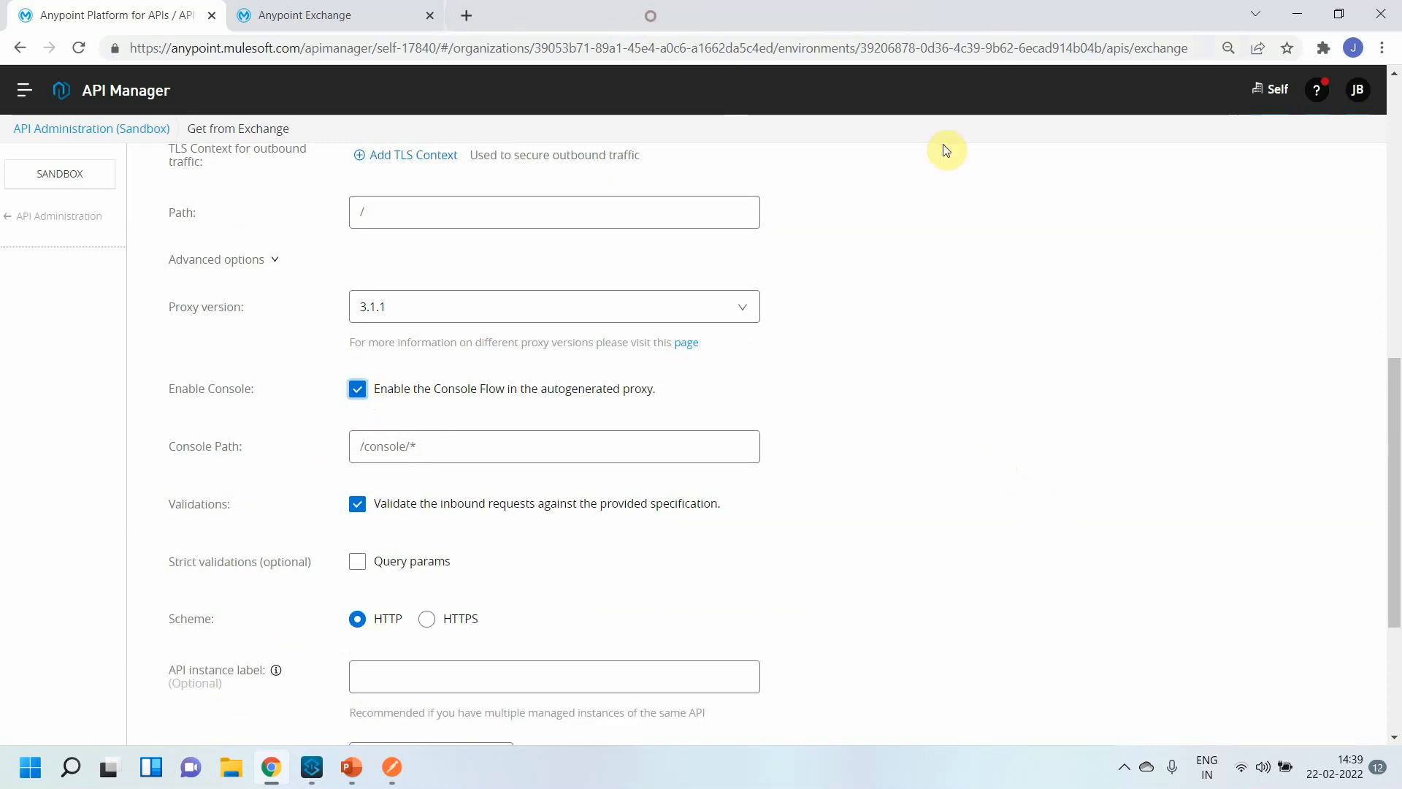
# Review the proxy settings for post-blog-api and save the API configuration.
pyautogui.scroll(-3, 496, 449)
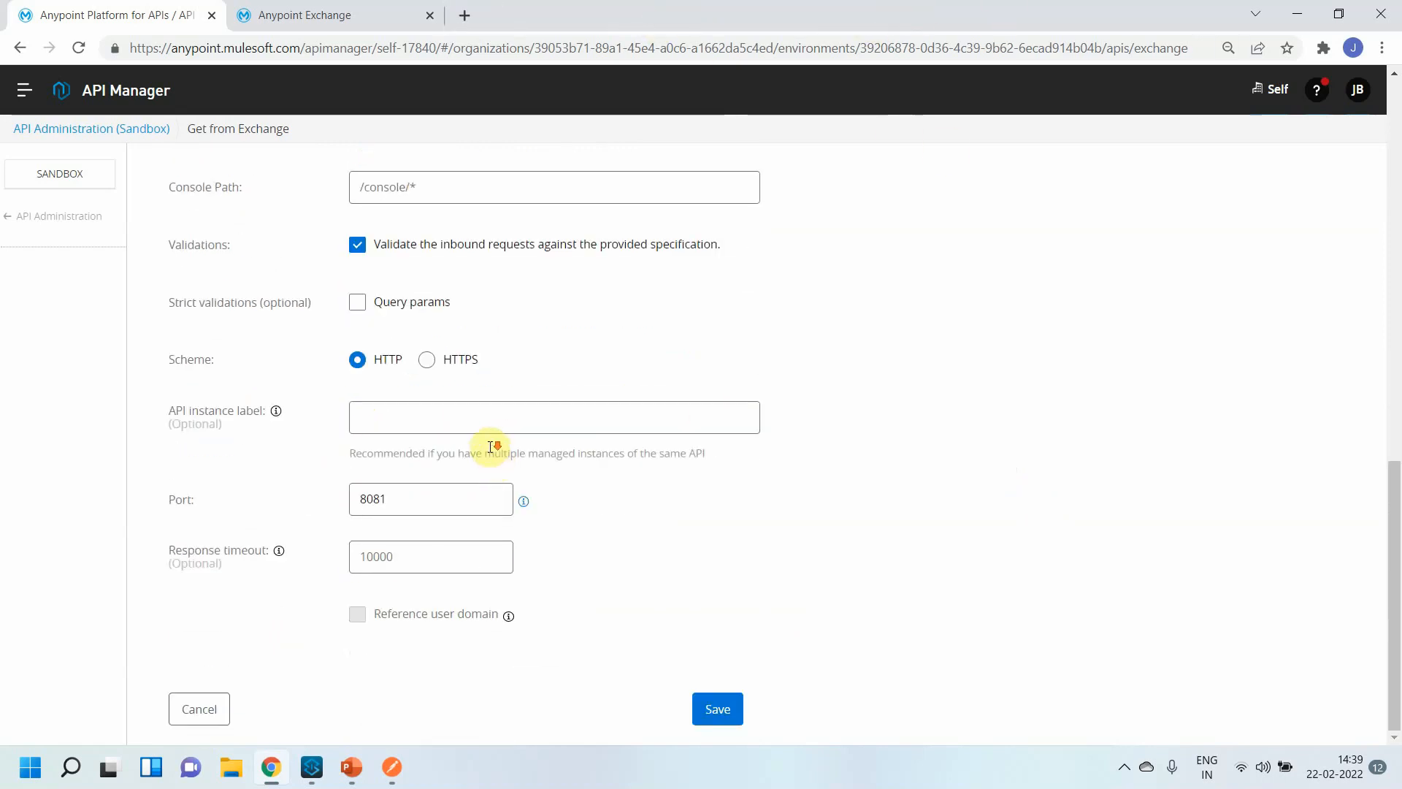
pyautogui.scroll(5, 511, 475)
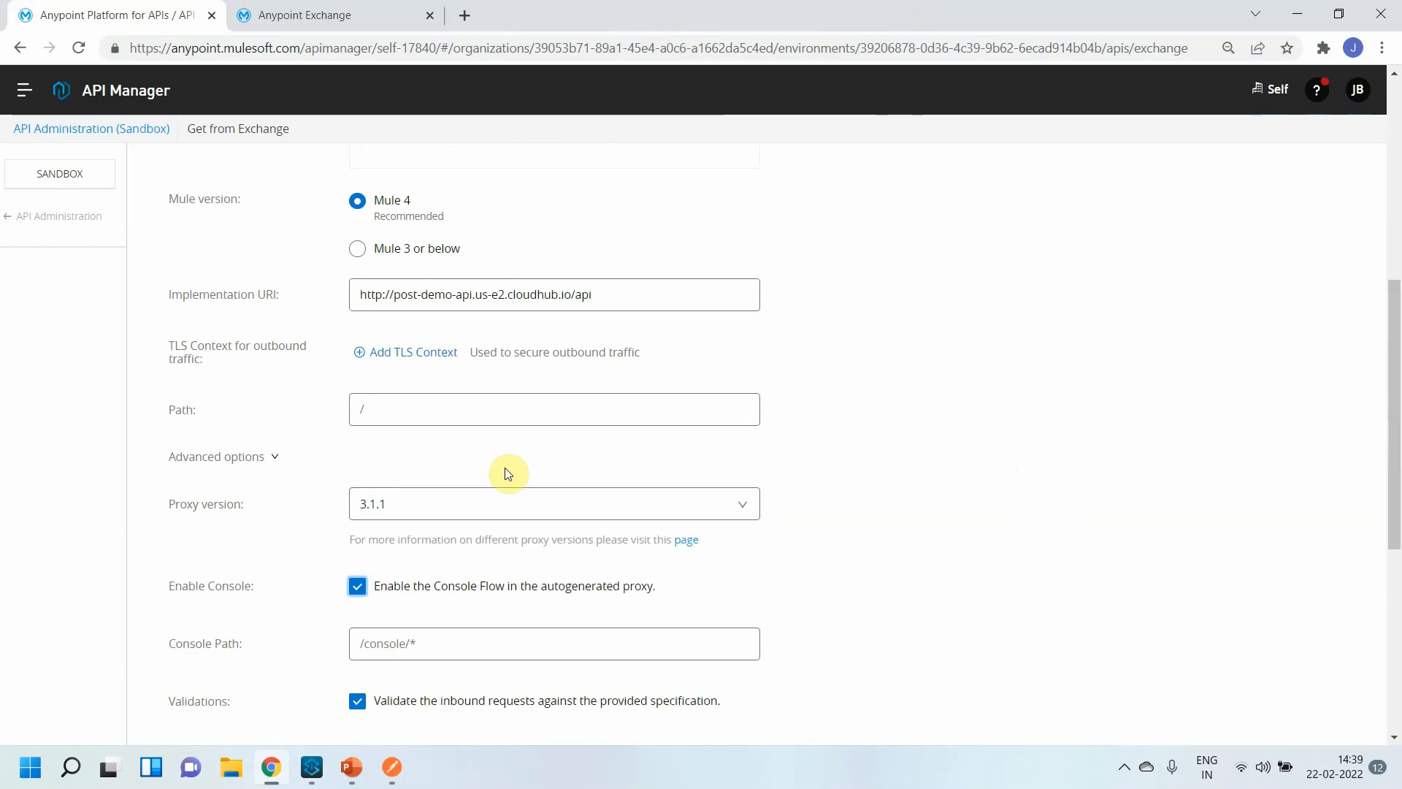
pyautogui.scroll(-5, 507, 473)
pyautogui.scroll(8, 501, 476)
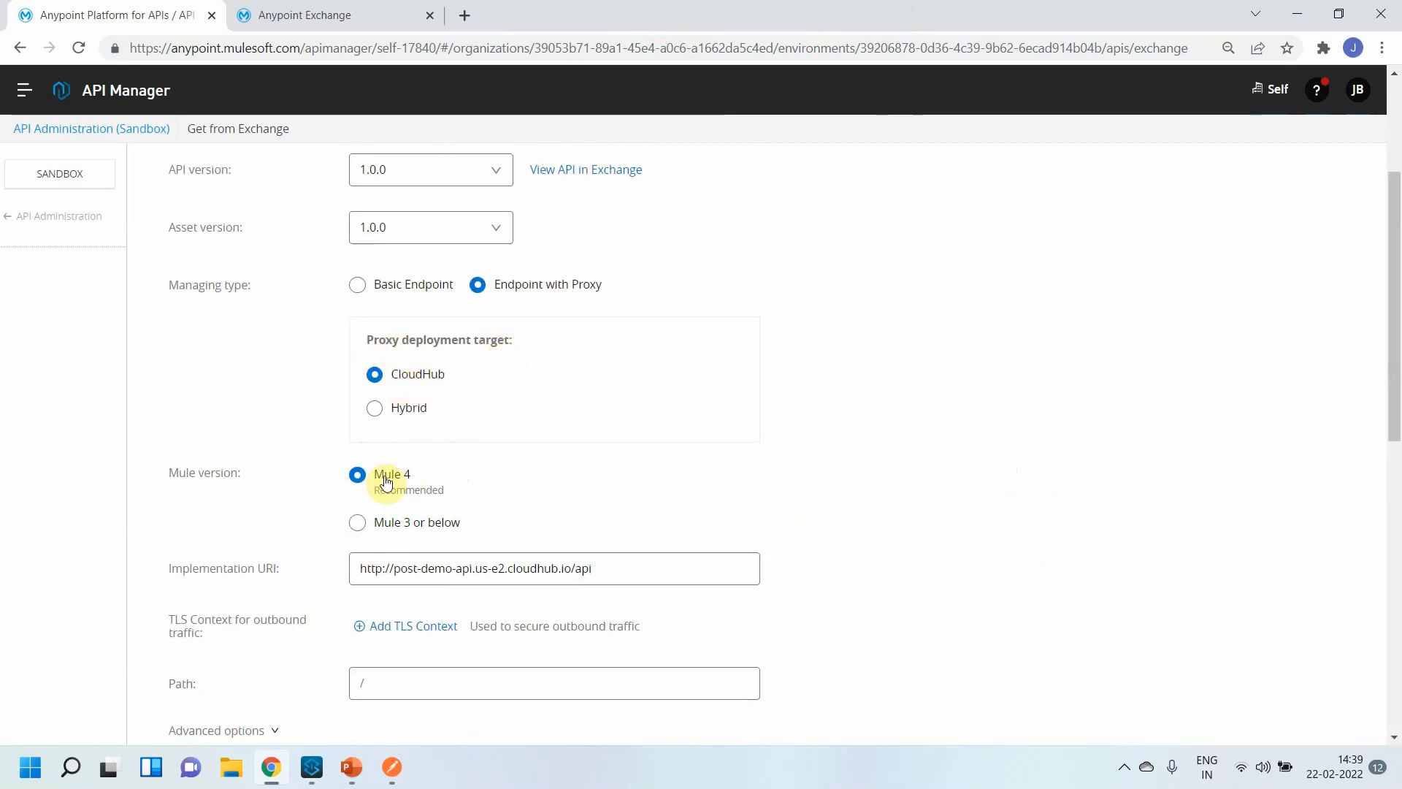
pyautogui.scroll(-8, 453, 460)
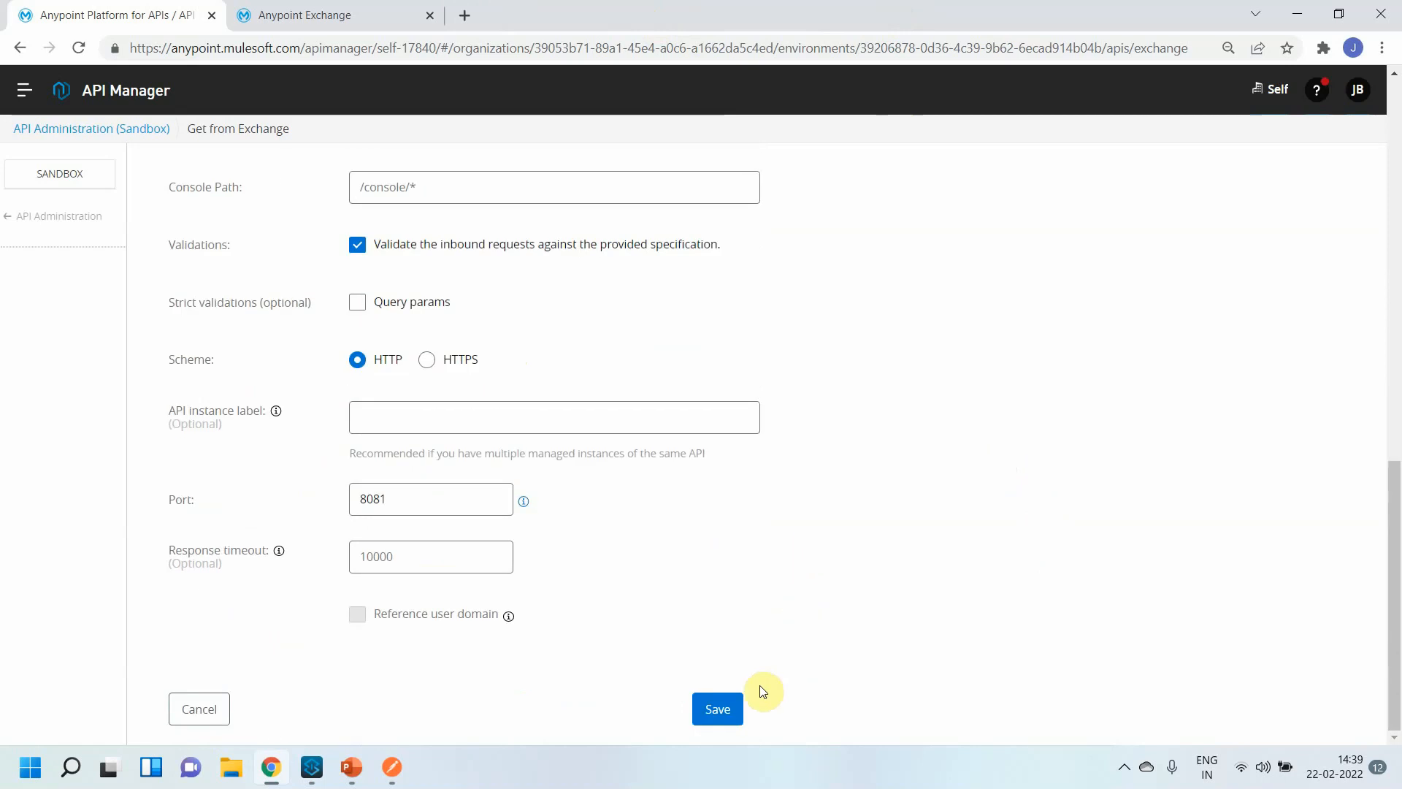
pyautogui.click(731, 709)
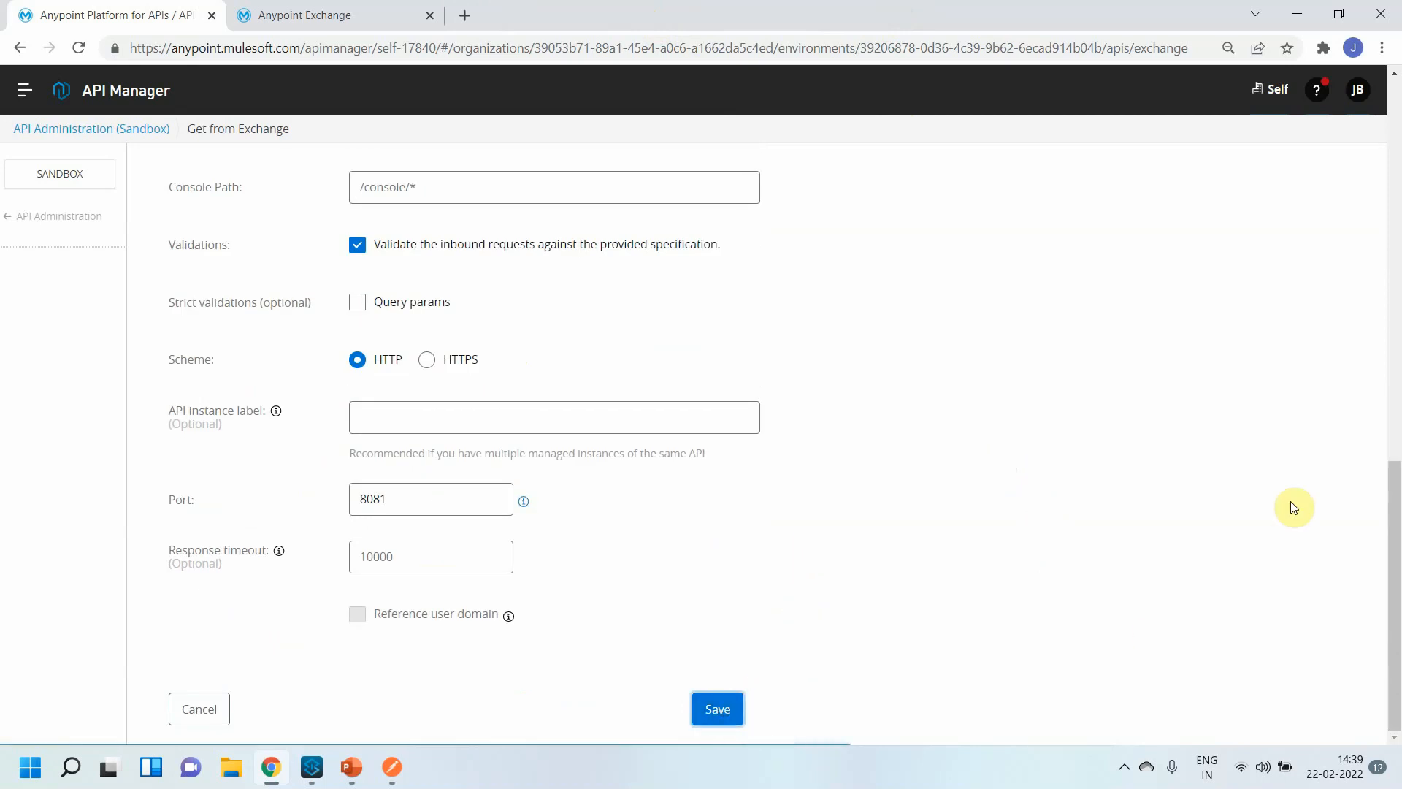
# Deploy the proxy with runtime version 4.4.0 and the proxy application name post-proxy-app.
pyautogui.scroll(-4, 501, 334)
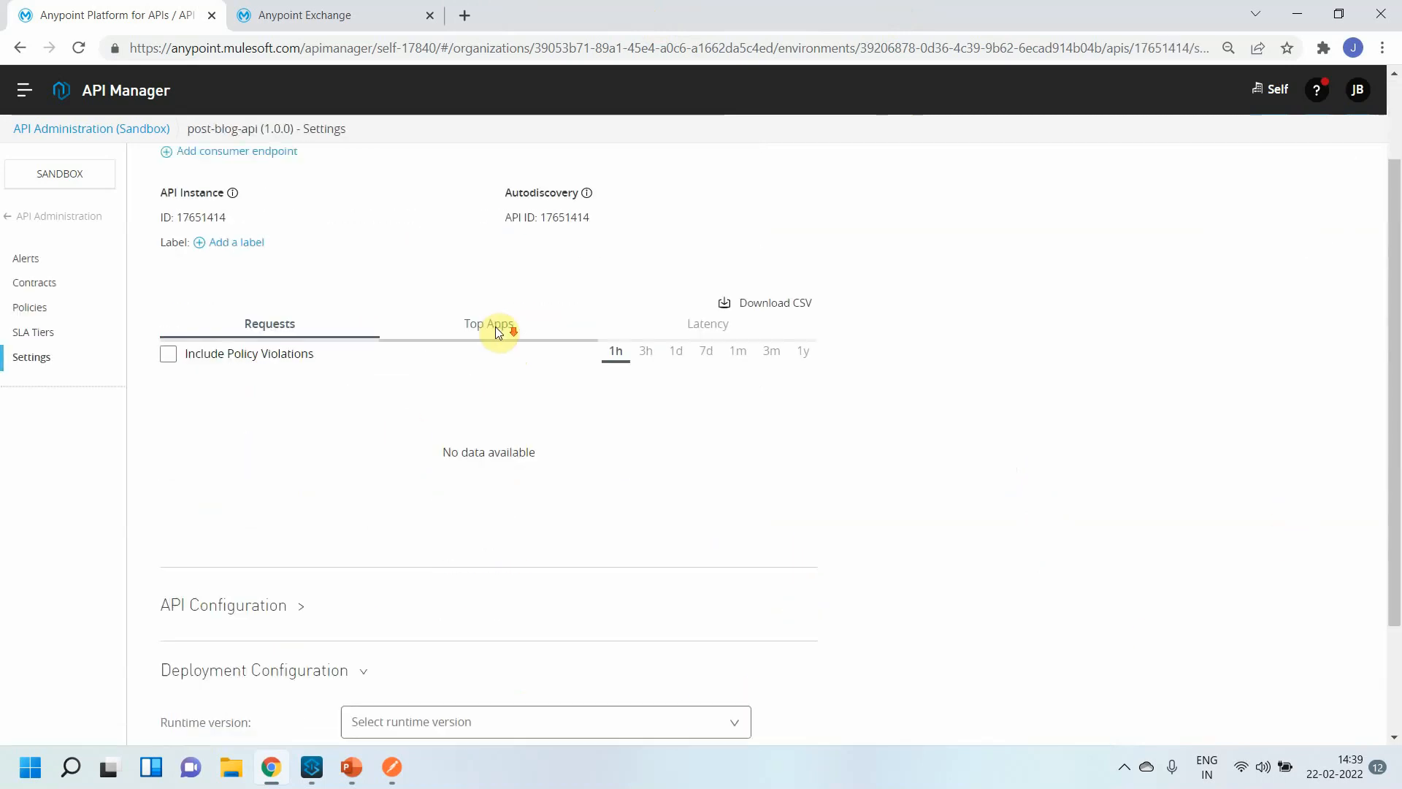
pyautogui.click(510, 569)
pyautogui.click(398, 622)
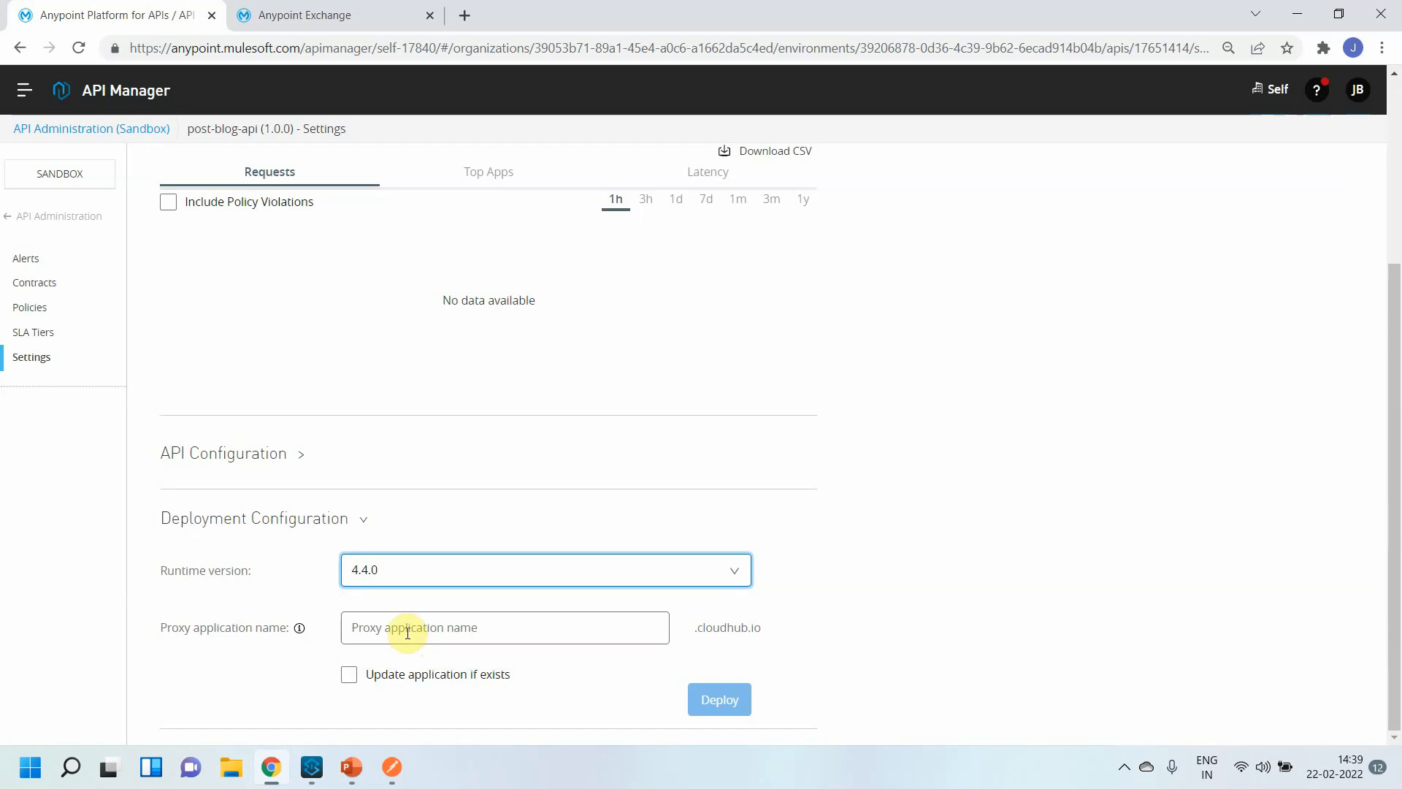
pyautogui.click(406, 632)
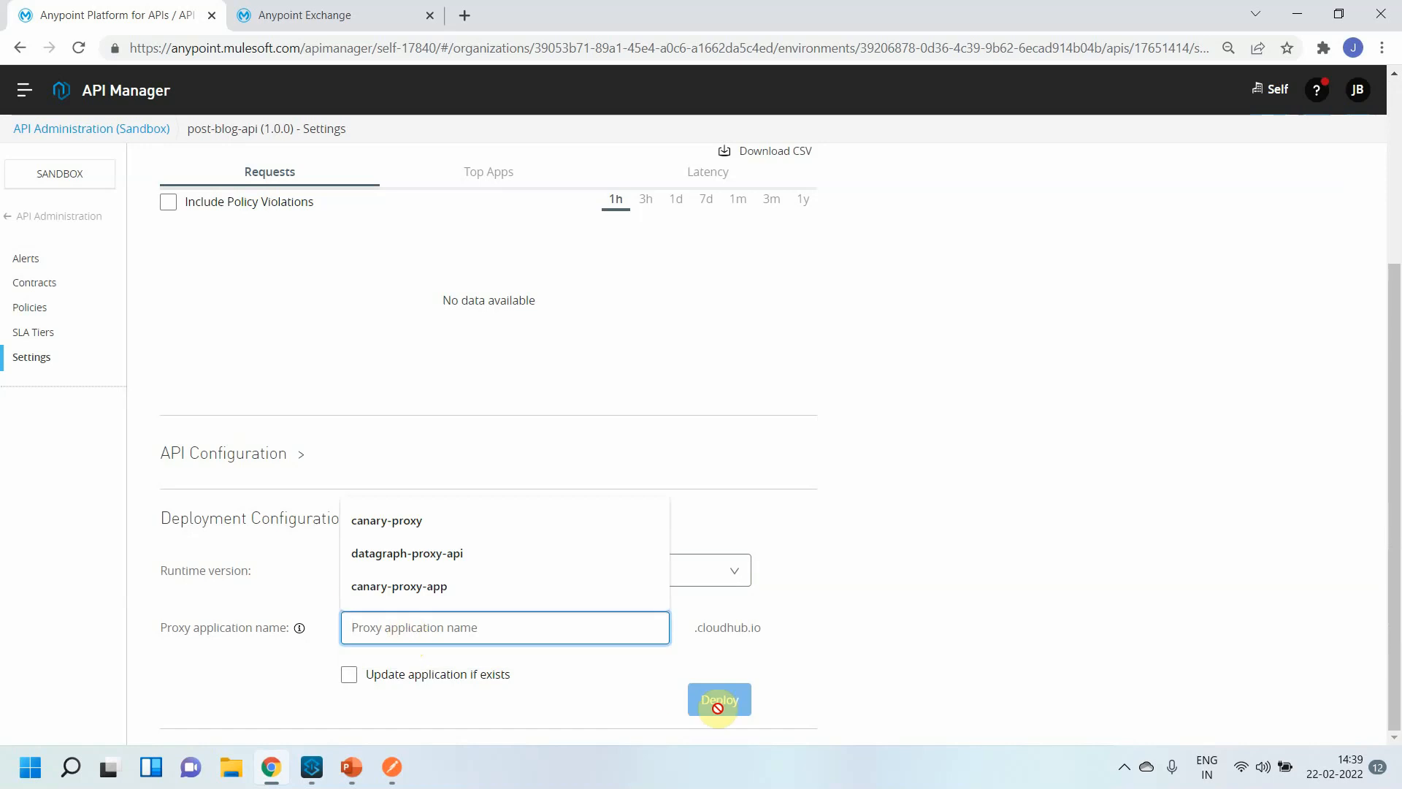
pyautogui.write('post')
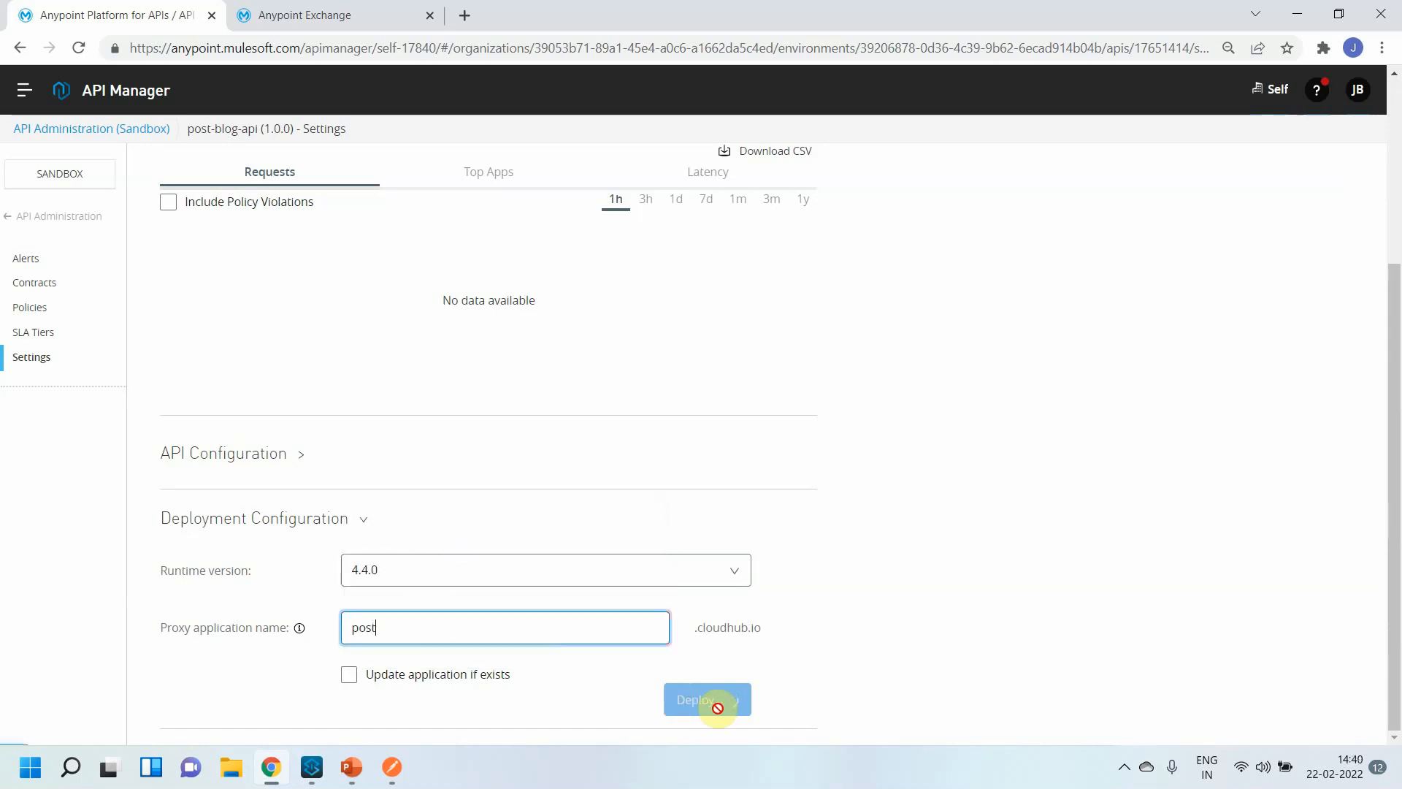
pyautogui.write('-proxy-app')
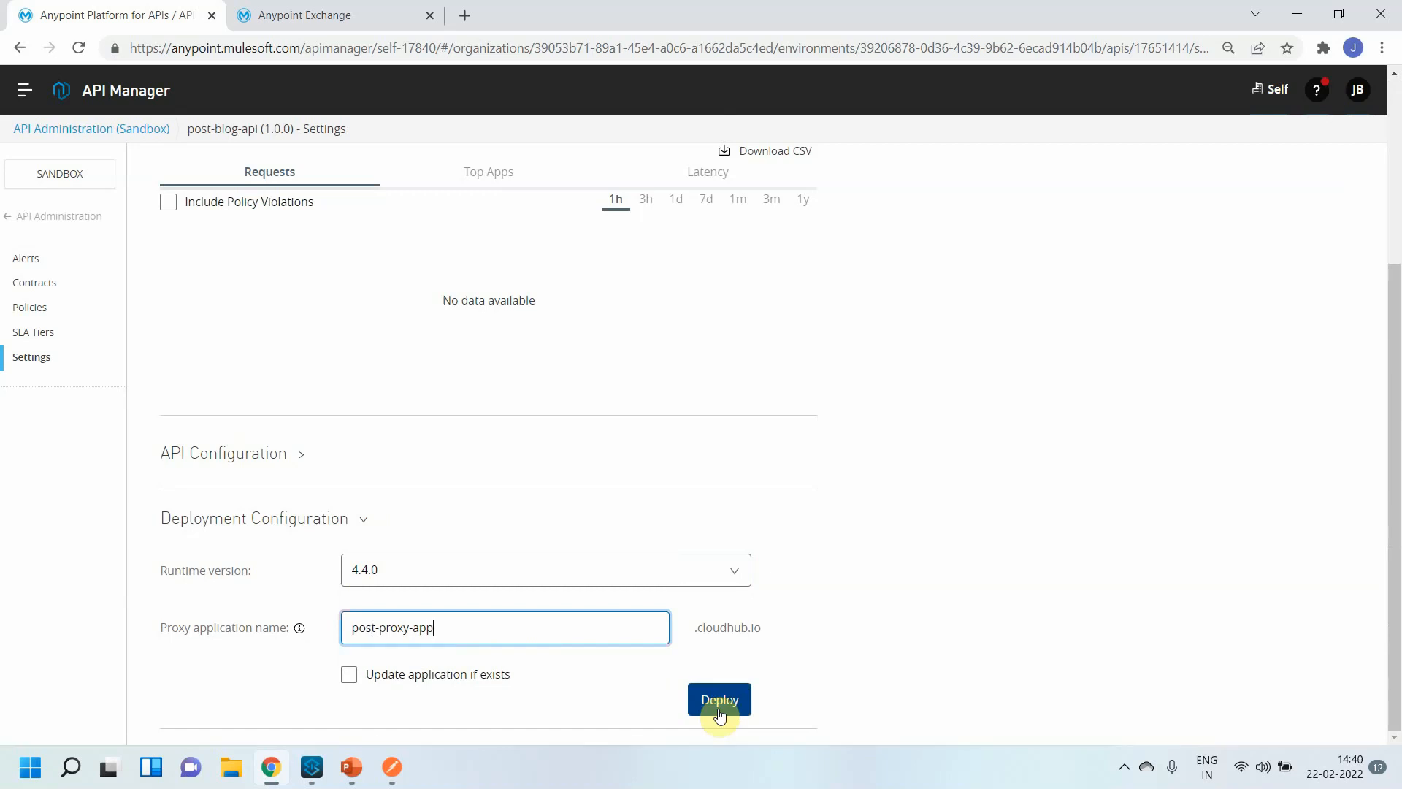
pyautogui.click(720, 715)
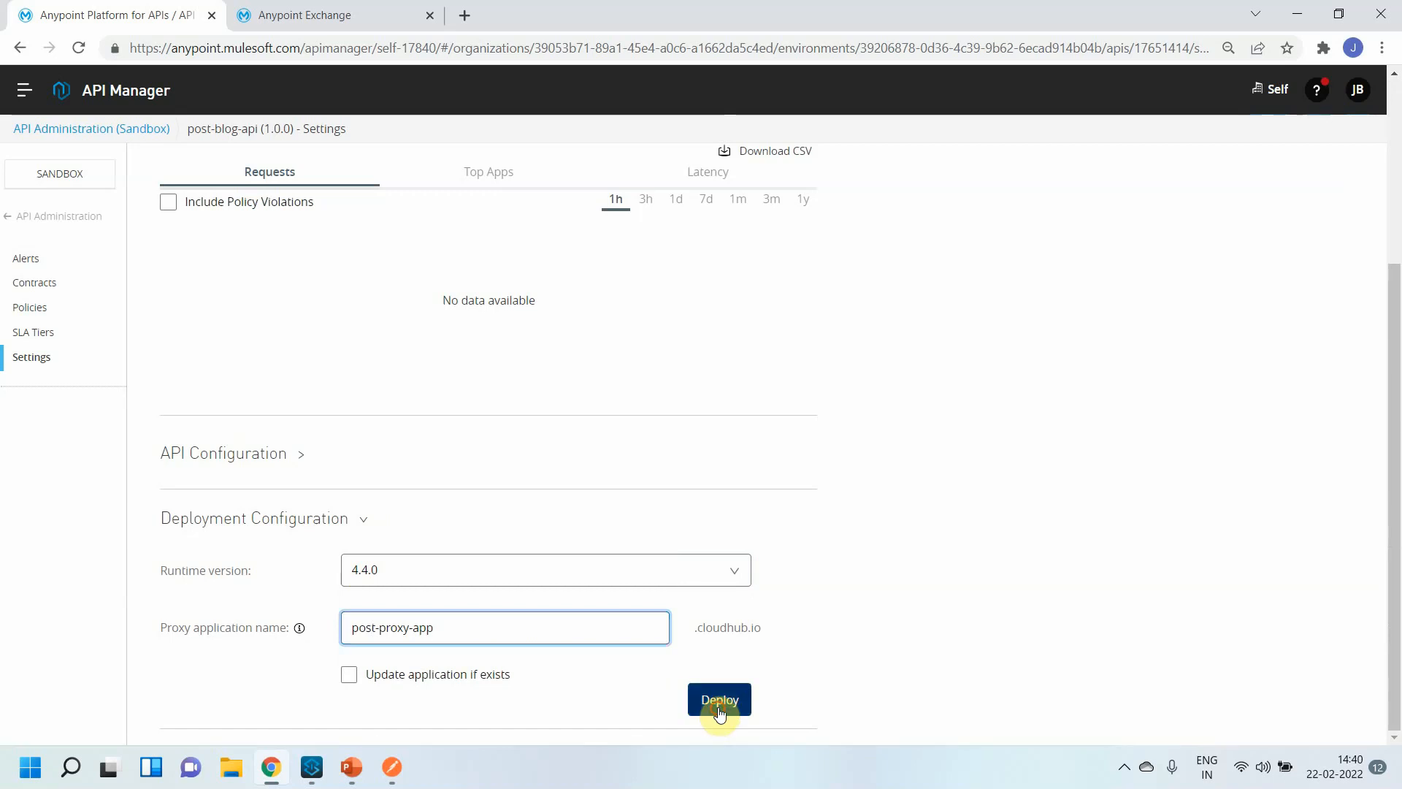
pyautogui.click(892, 336)
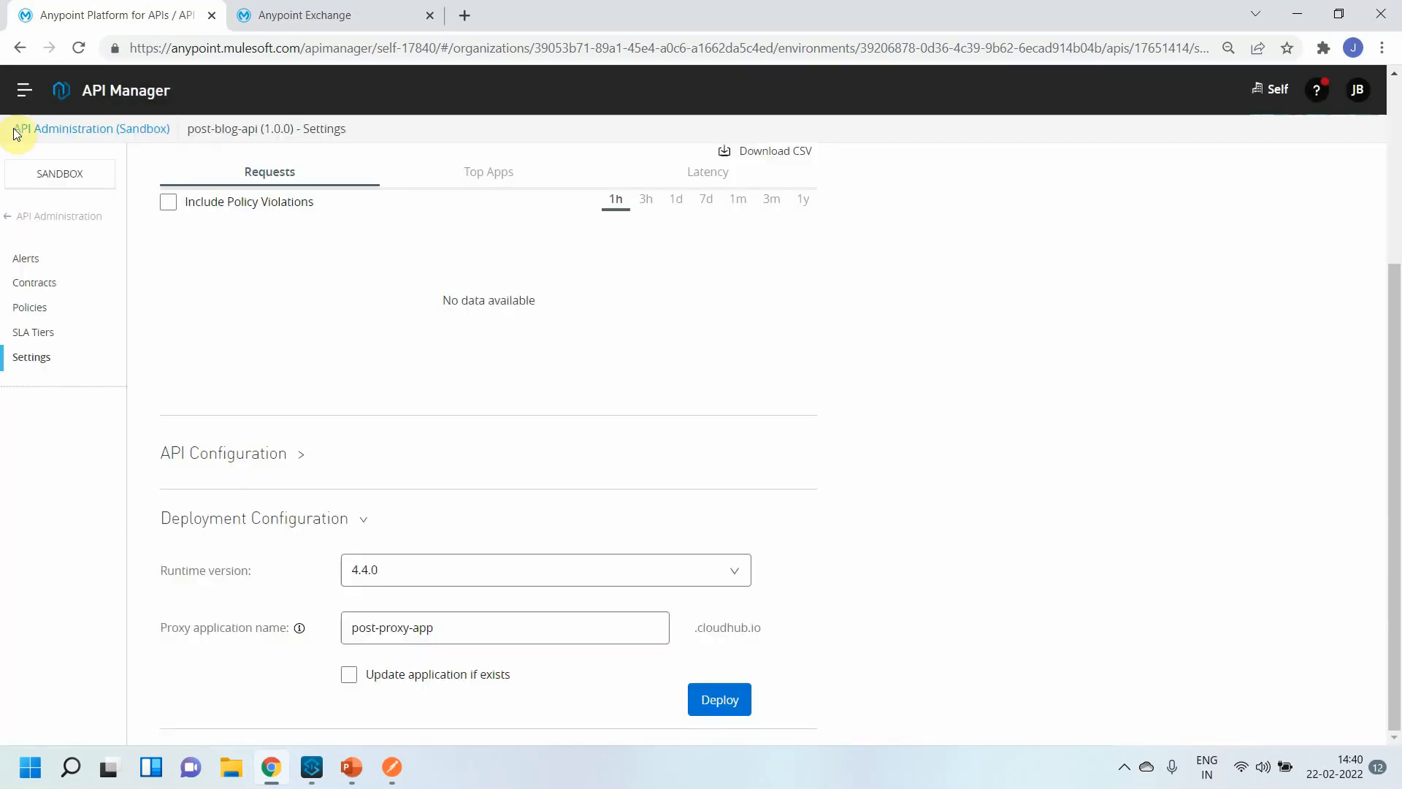
# Open the applications list in Runtime Manager to check the deployment of post-proxy-app.
pyautogui.click(28, 89)
pyautogui.click(102, 439)
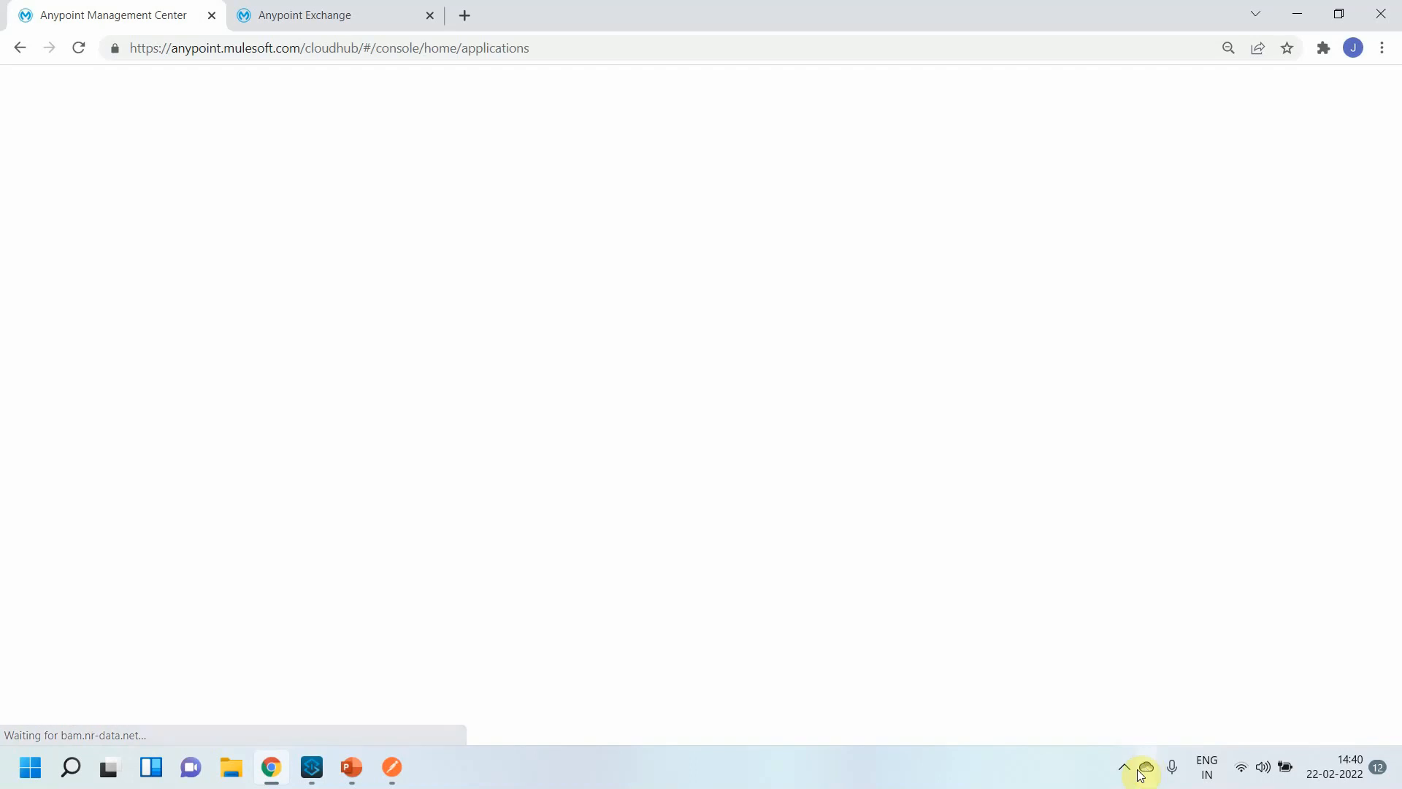
pyautogui.click(1126, 770)
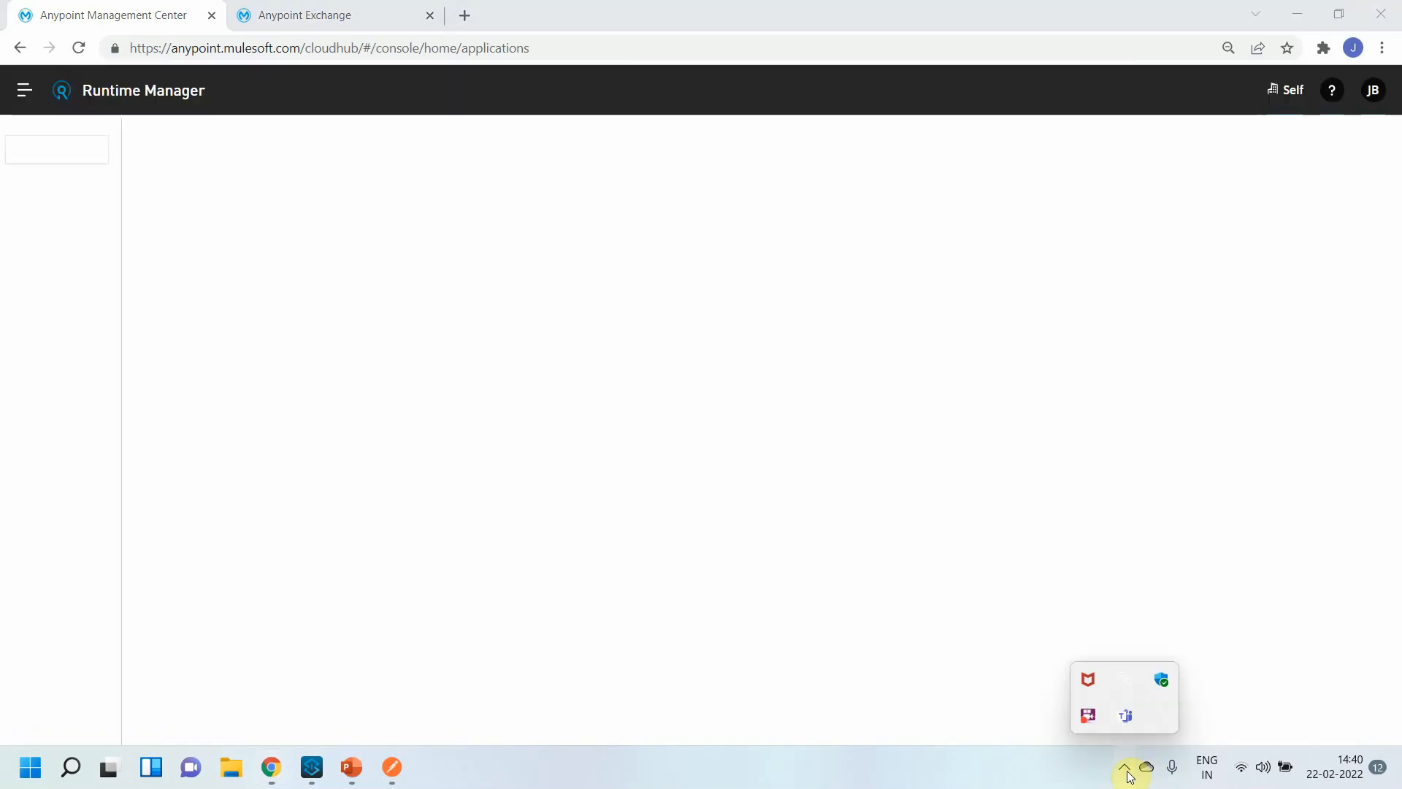
pyautogui.rightClick(1086, 722)
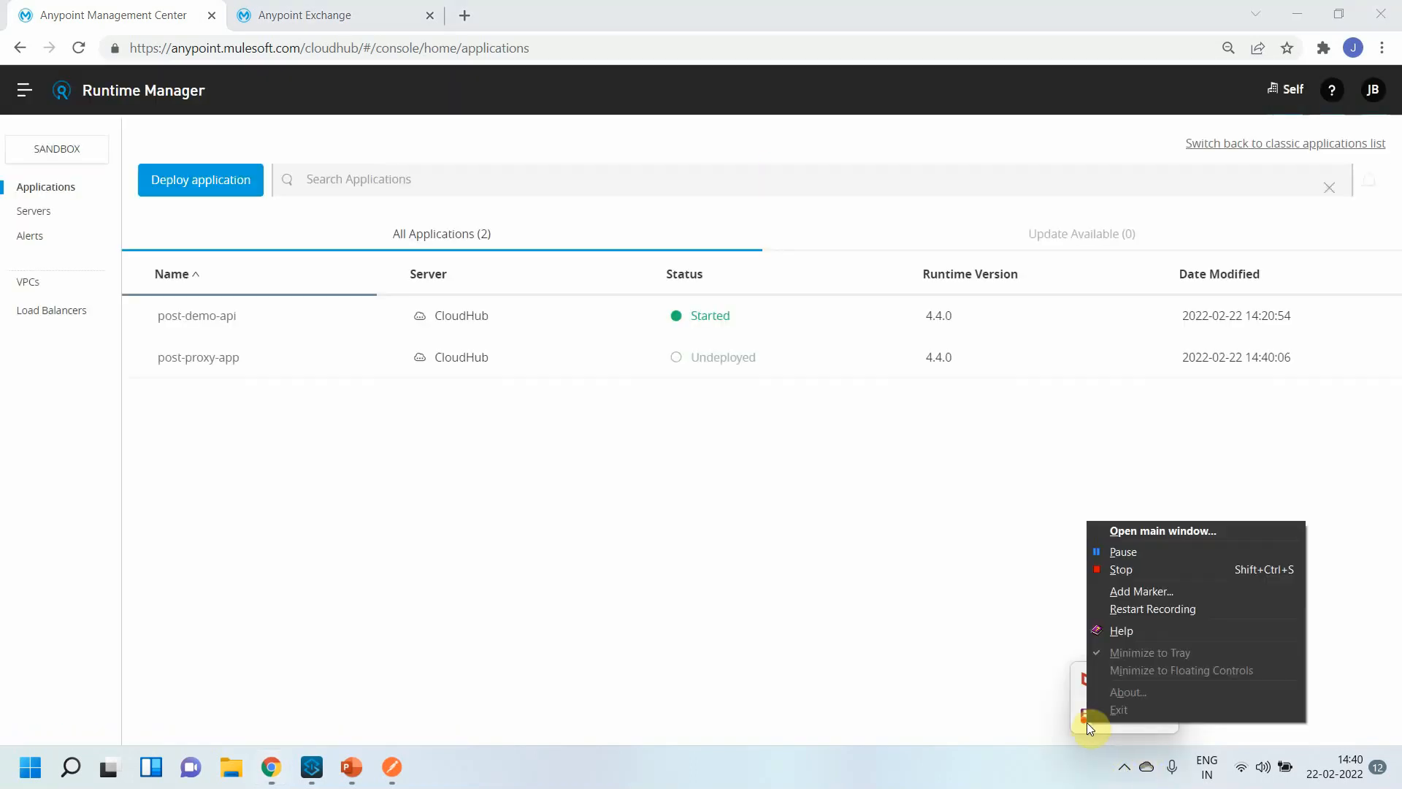
pyautogui.click(1126, 553)
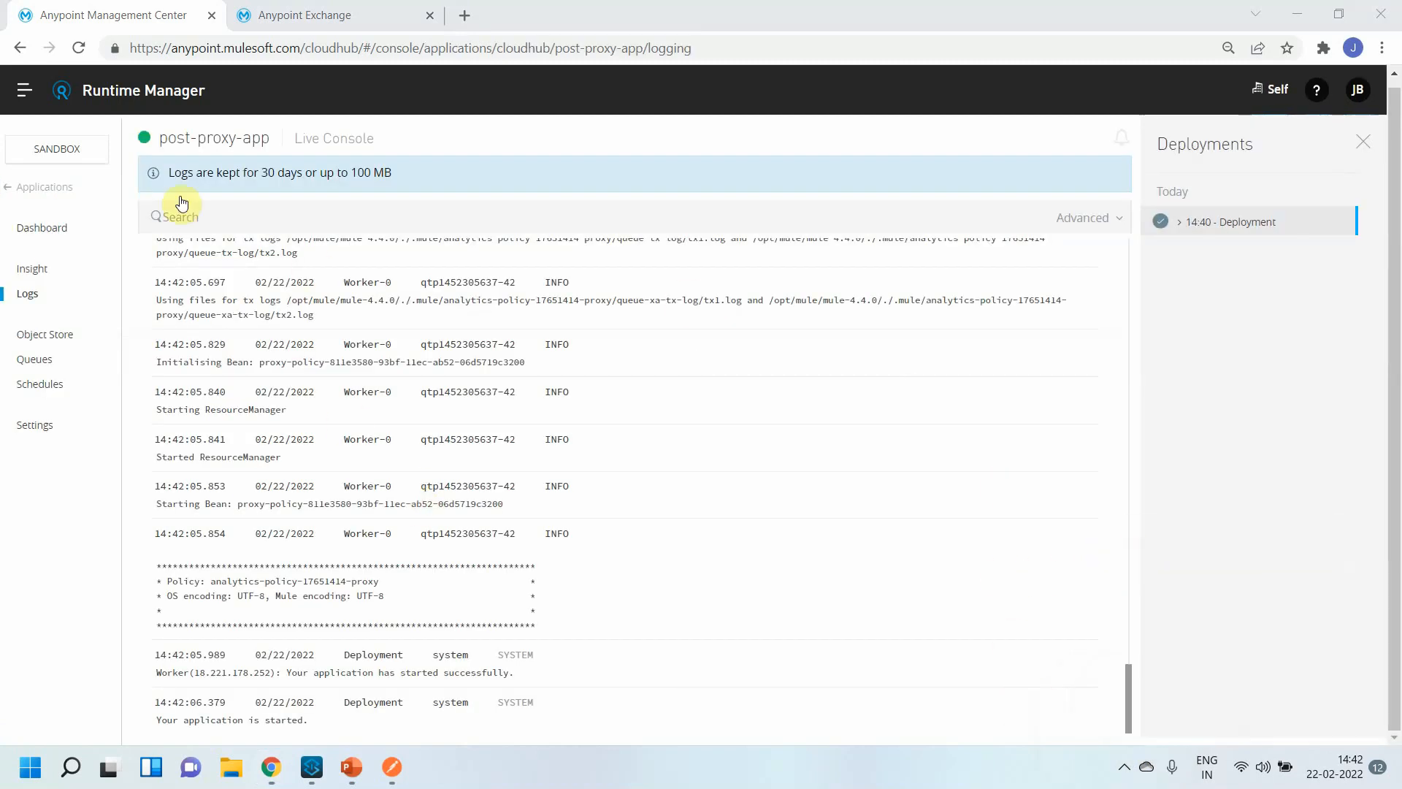
# Return from the post-proxy-app logs to the applications list and examine the application's status and app URL in its details.
pyautogui.tripleClick(153, 141)
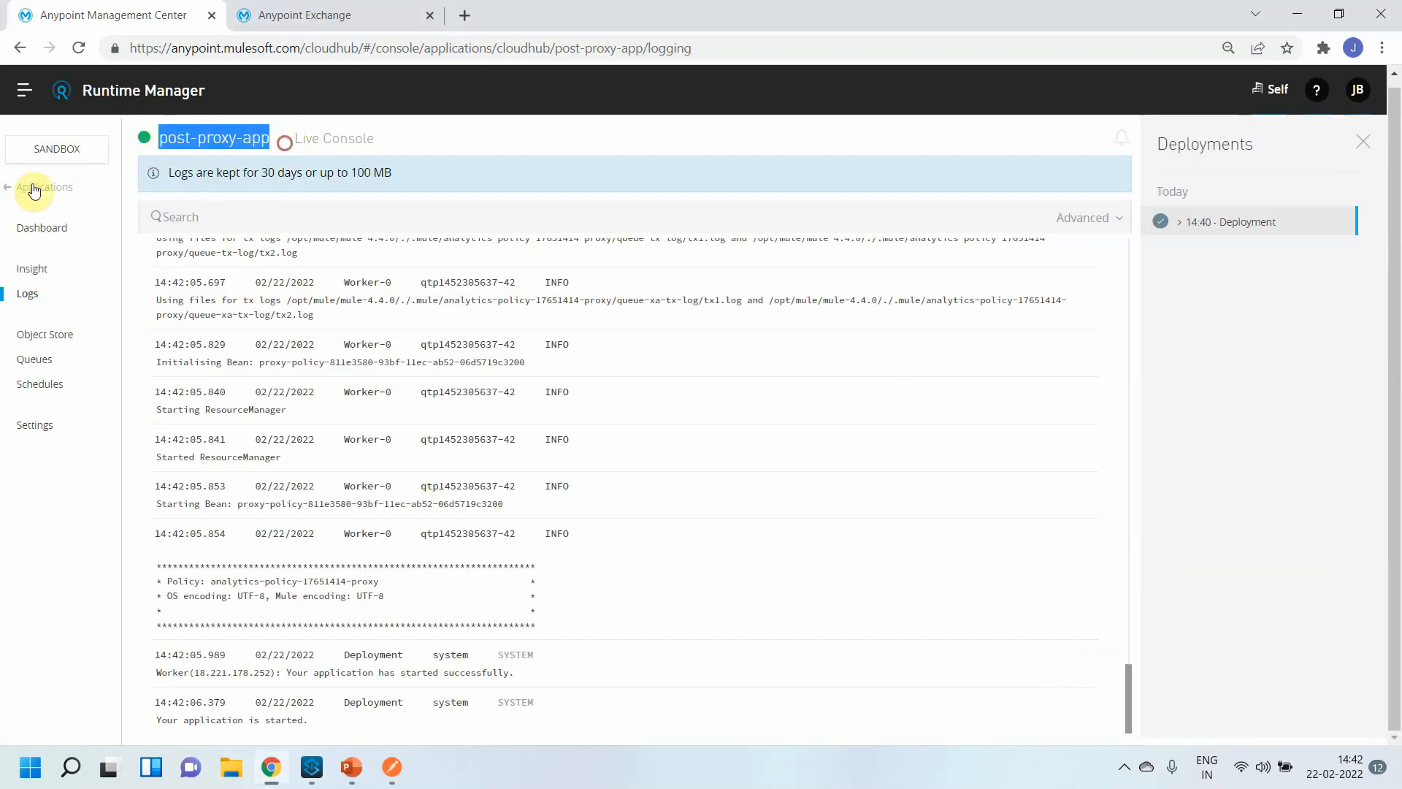
pyautogui.click(13, 192)
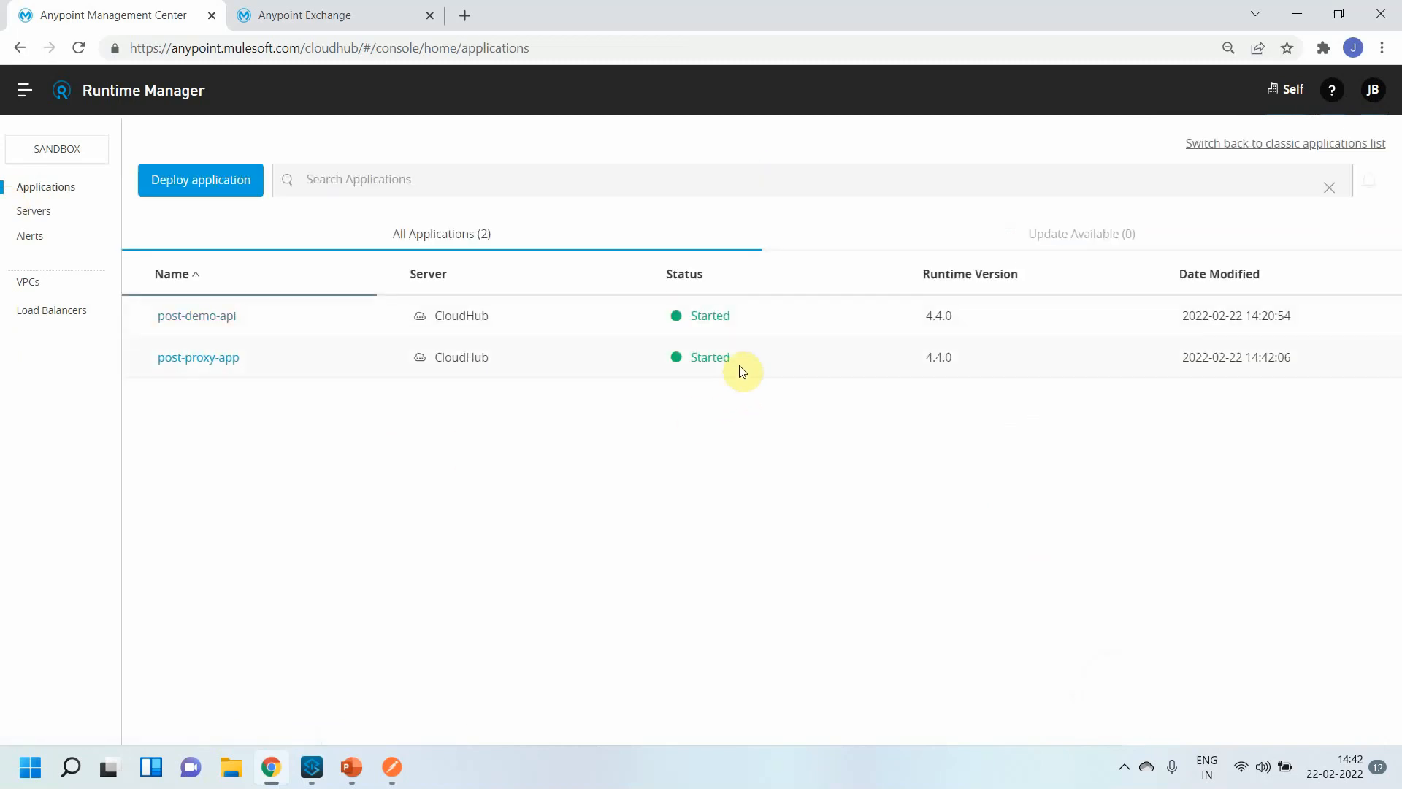
pyautogui.click(848, 369)
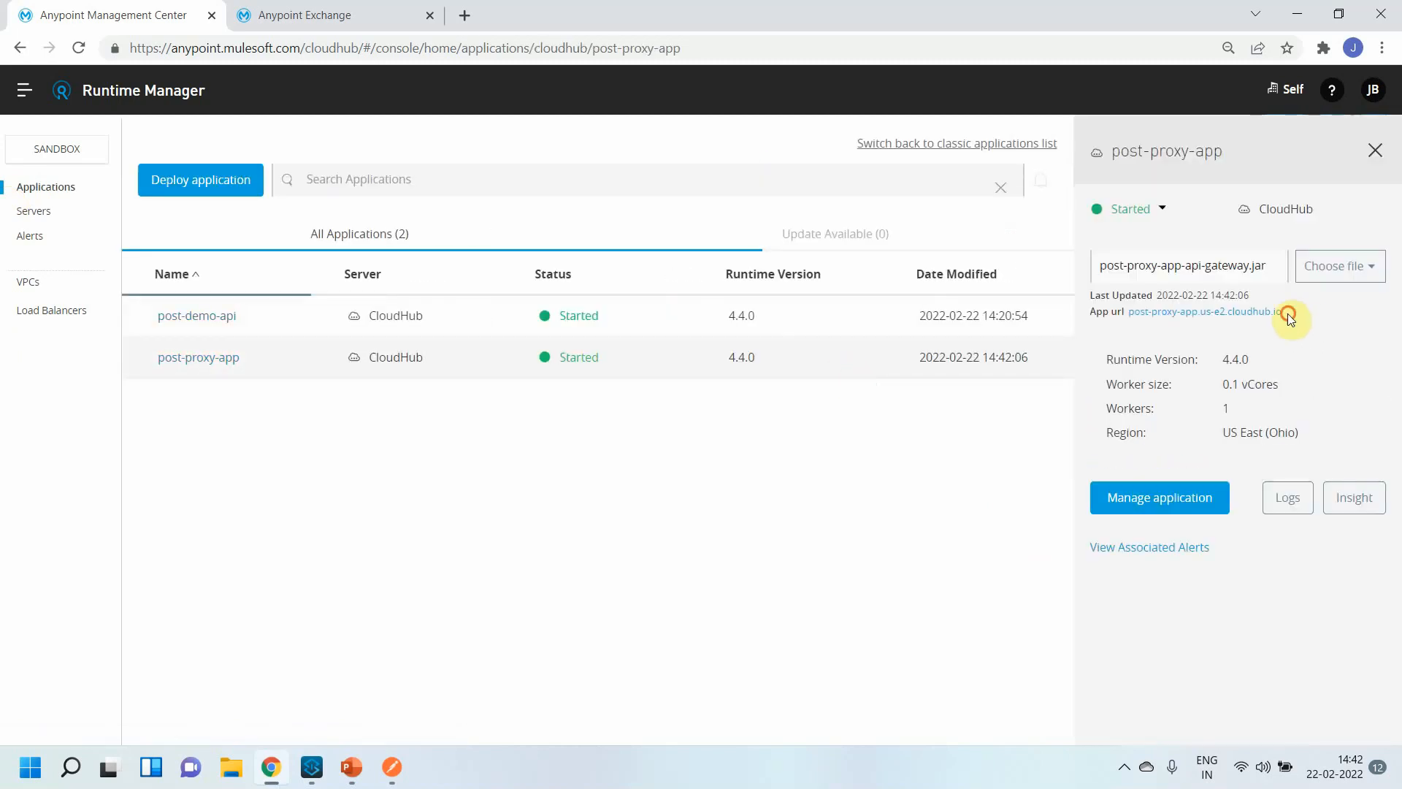
pyautogui.moveTo(1287, 314); pyautogui.dragTo(1129, 313)
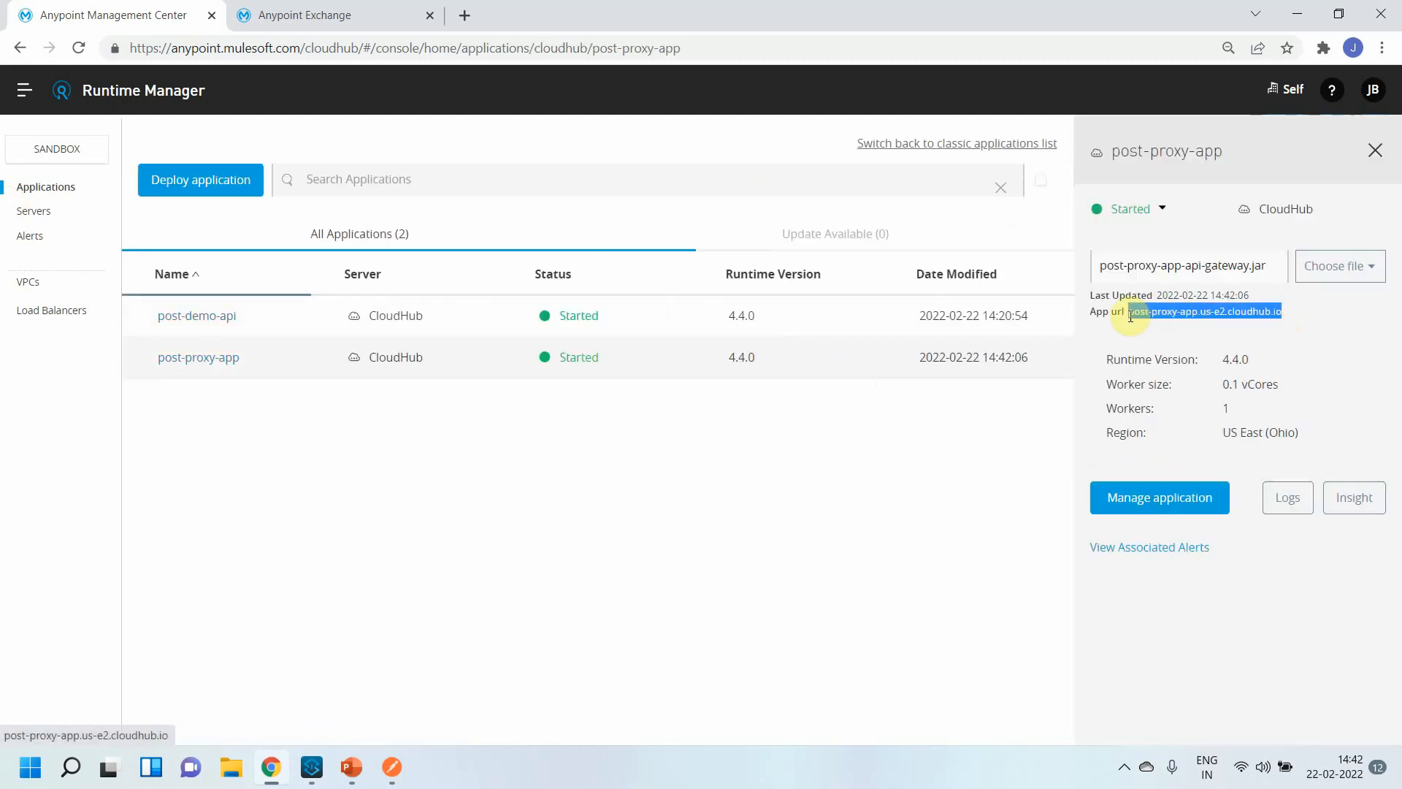
# Switch to API Manager, check the settings and status of post-blog-api, and return to the API list.
pyautogui.click(27, 91)
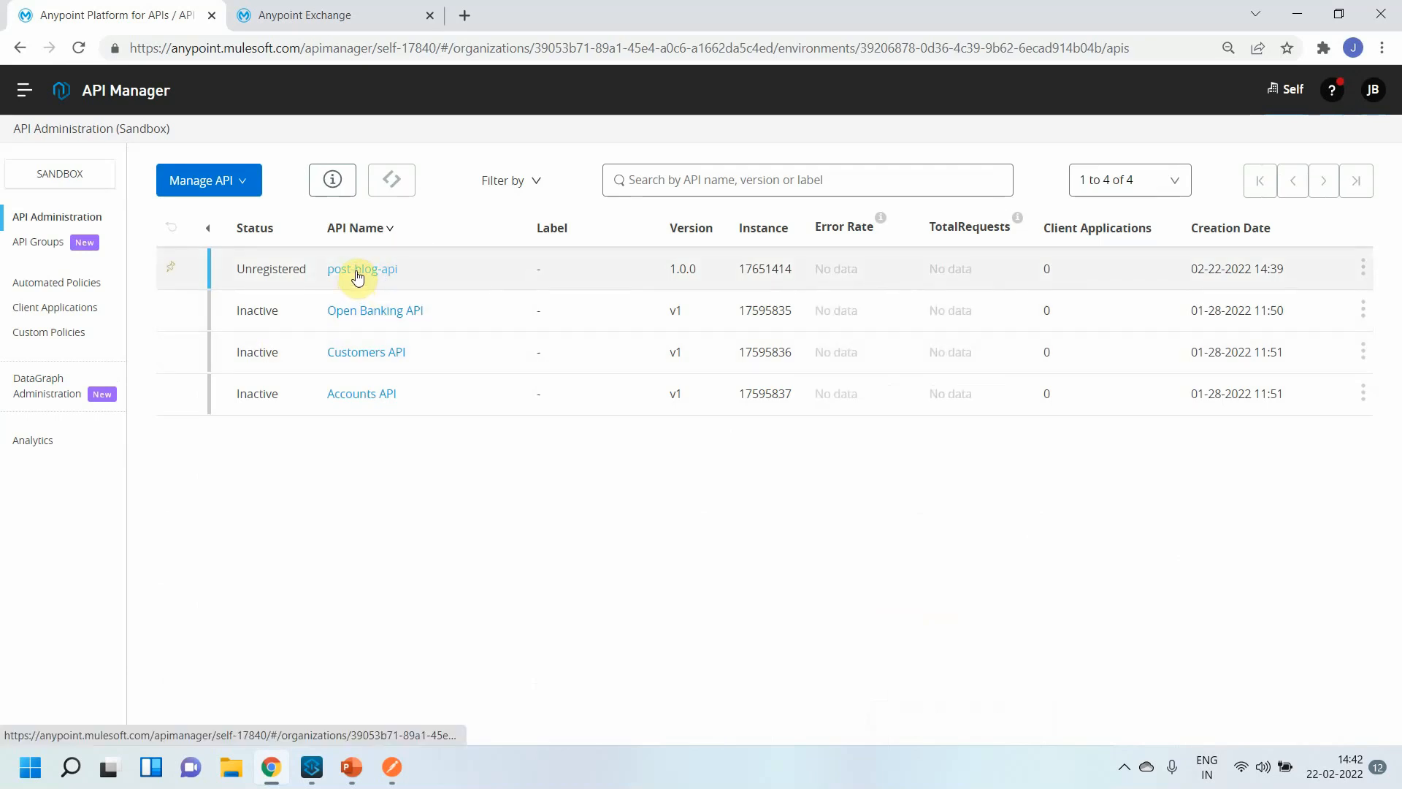
pyautogui.click(357, 275)
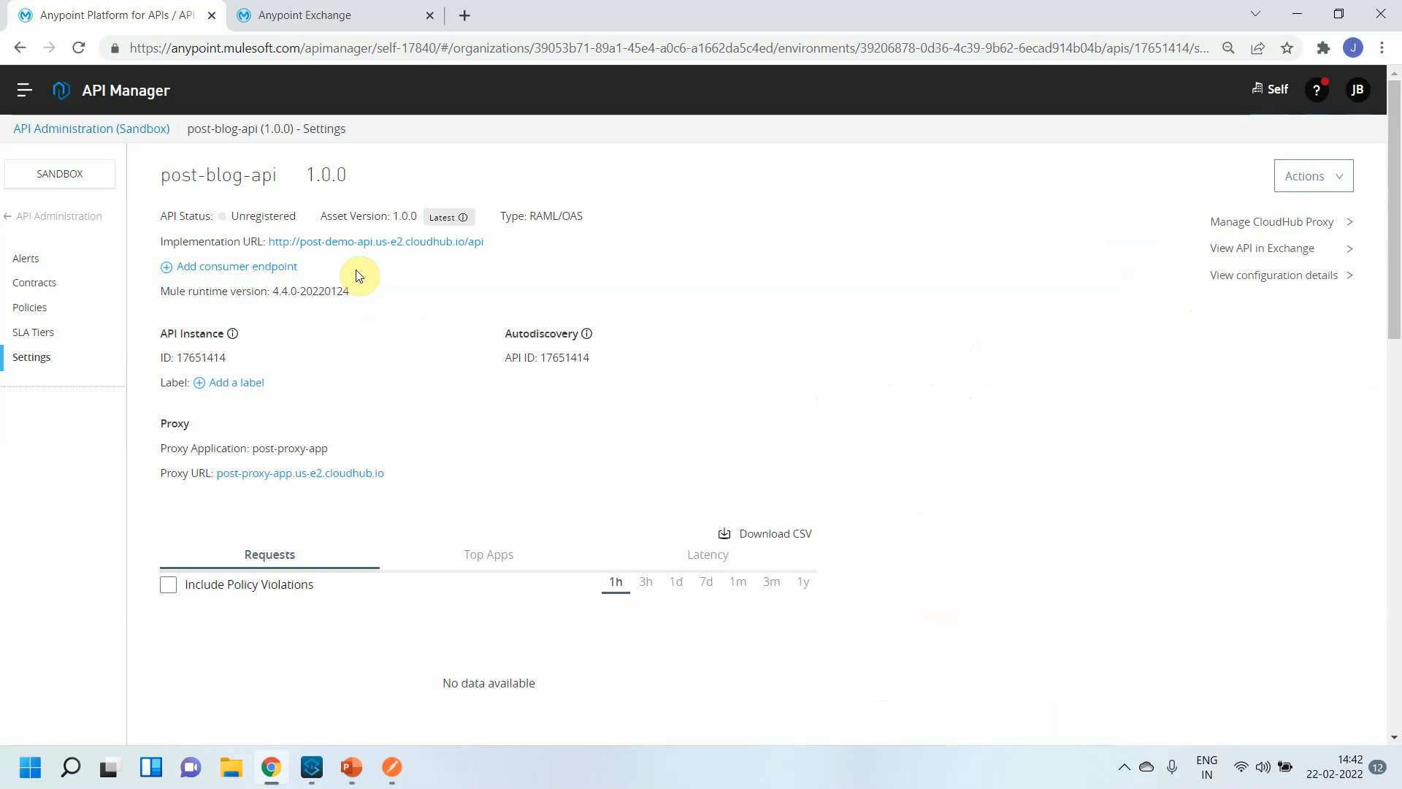
pyautogui.click(72, 219)
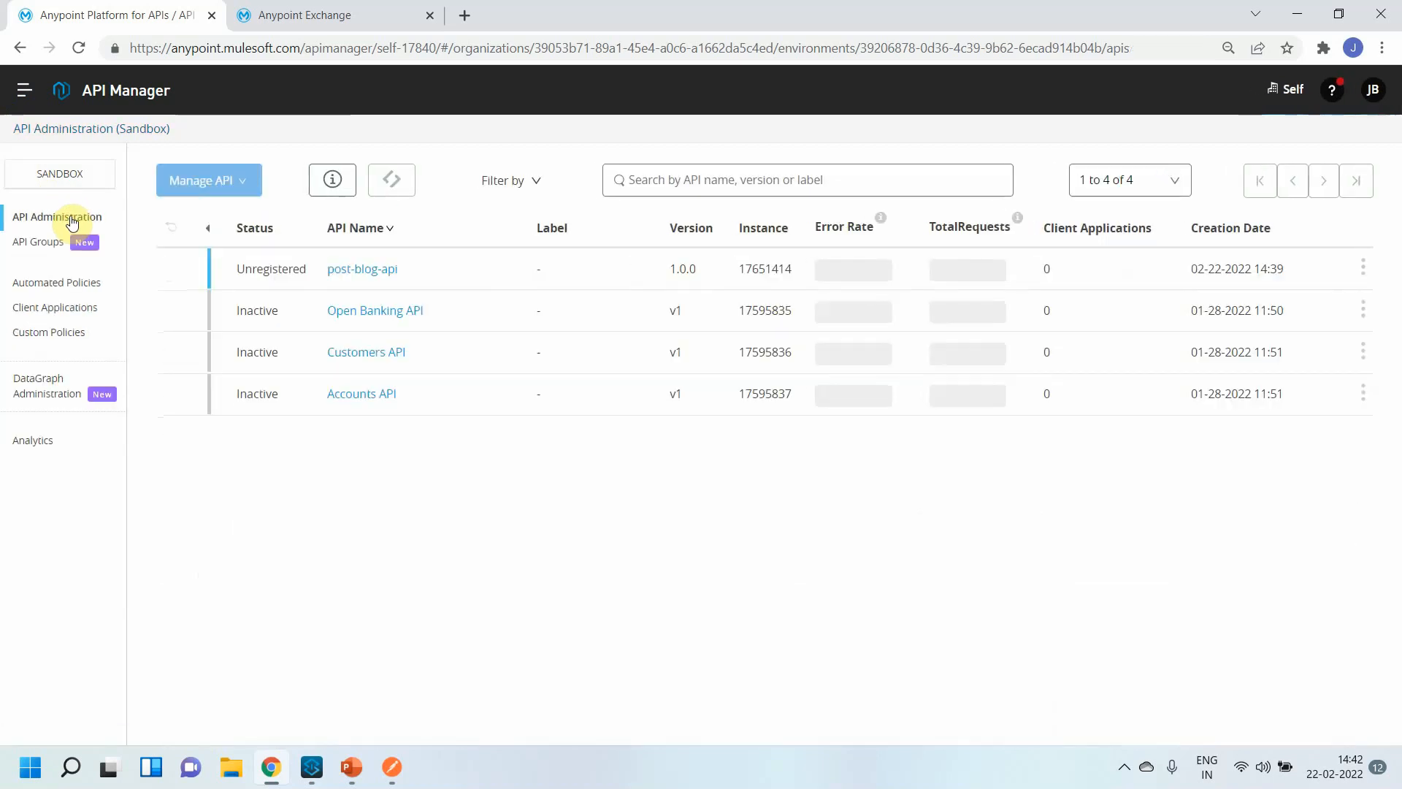
# Copy the post-proxy-app domain from its Runtime Manager dashboard and return to API Manager.
pyautogui.click(24, 88)
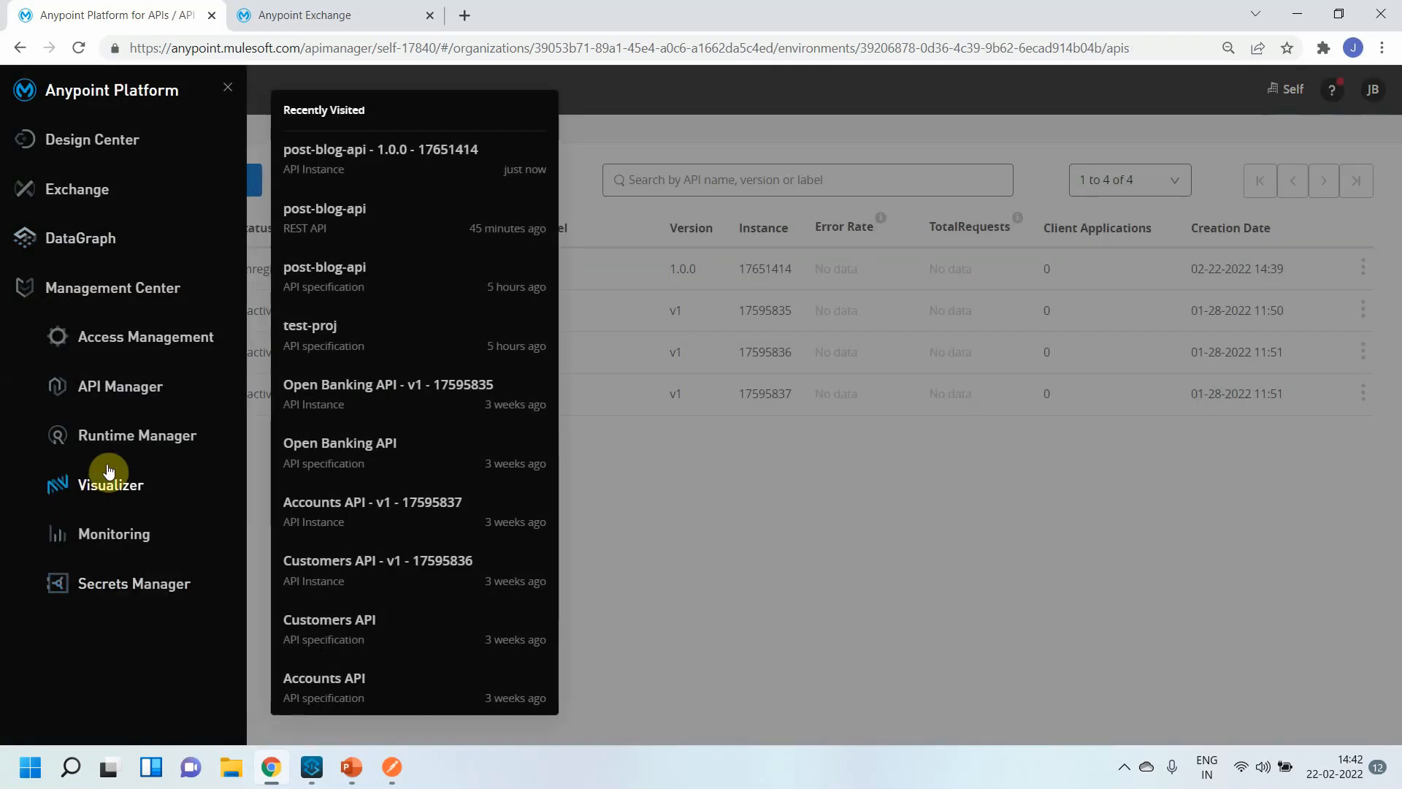
pyautogui.click(121, 437)
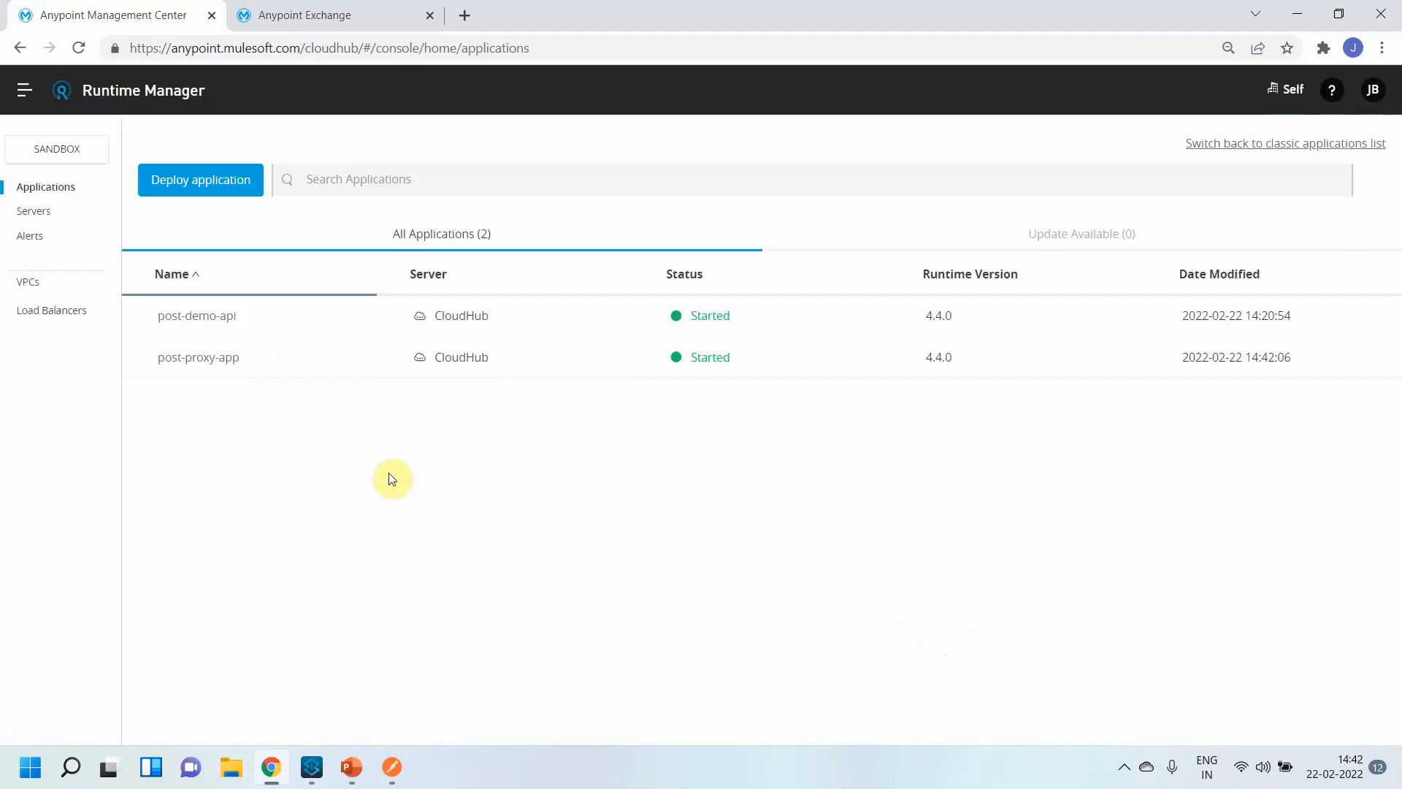
pyautogui.click(206, 359)
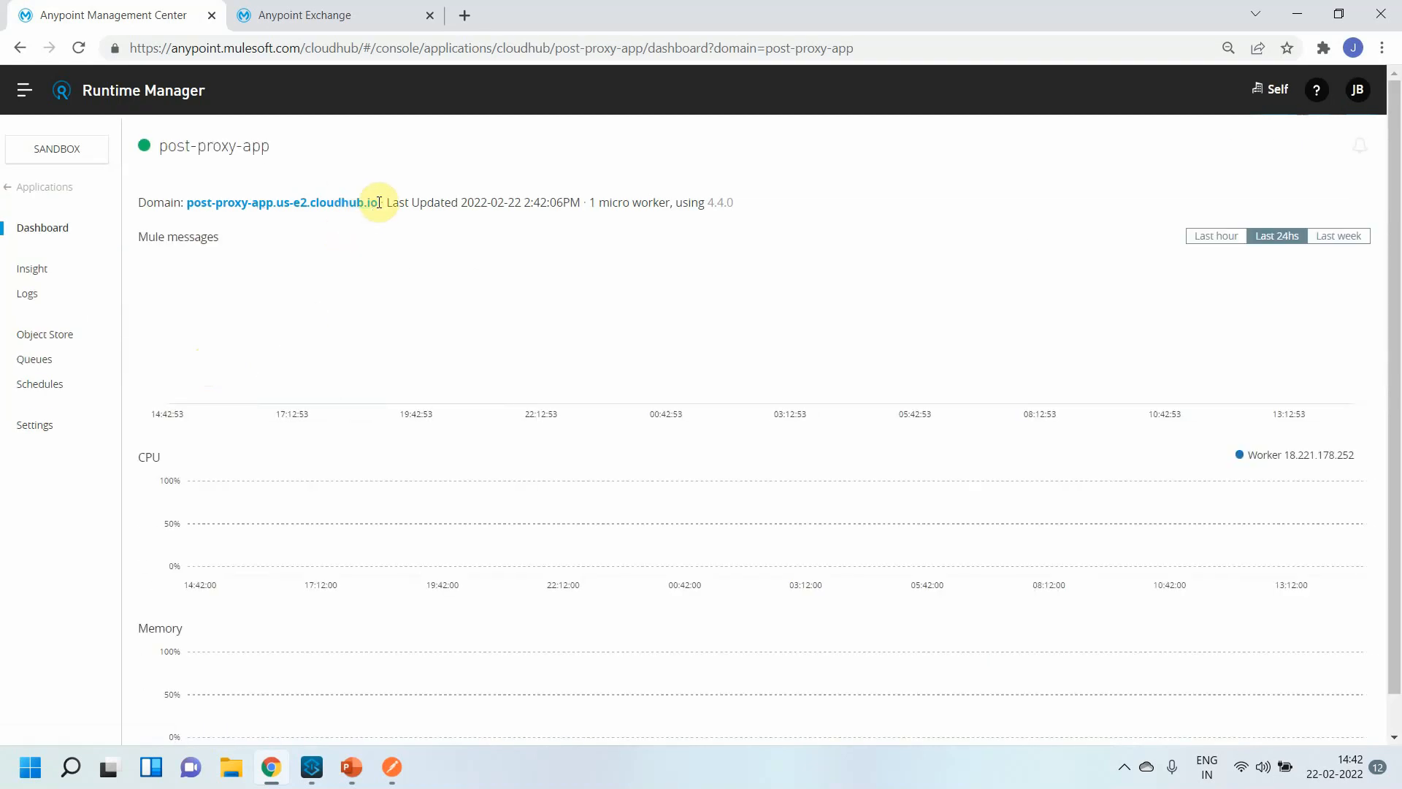
pyautogui.moveTo(377, 205); pyautogui.dragTo(199, 207)
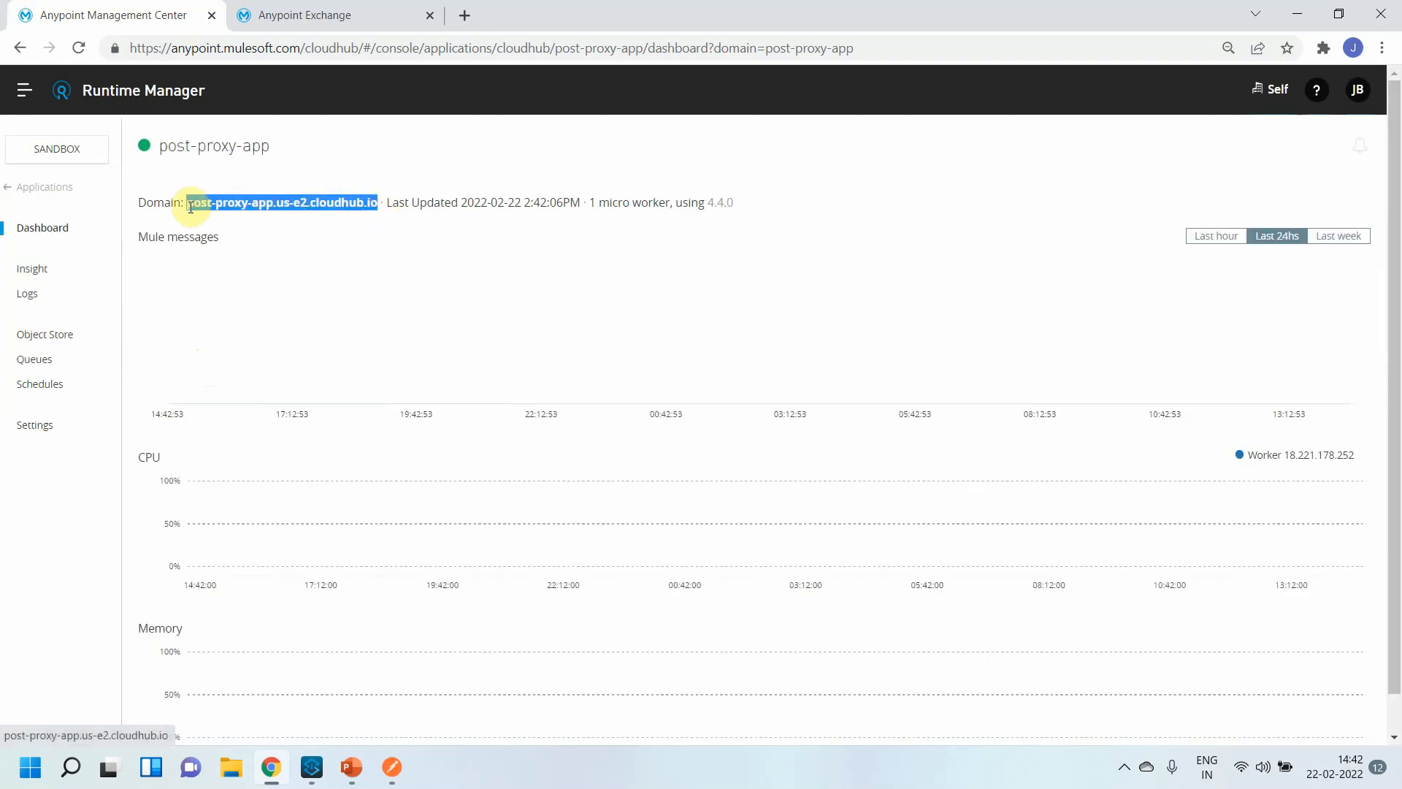
pyautogui.click(24, 90)
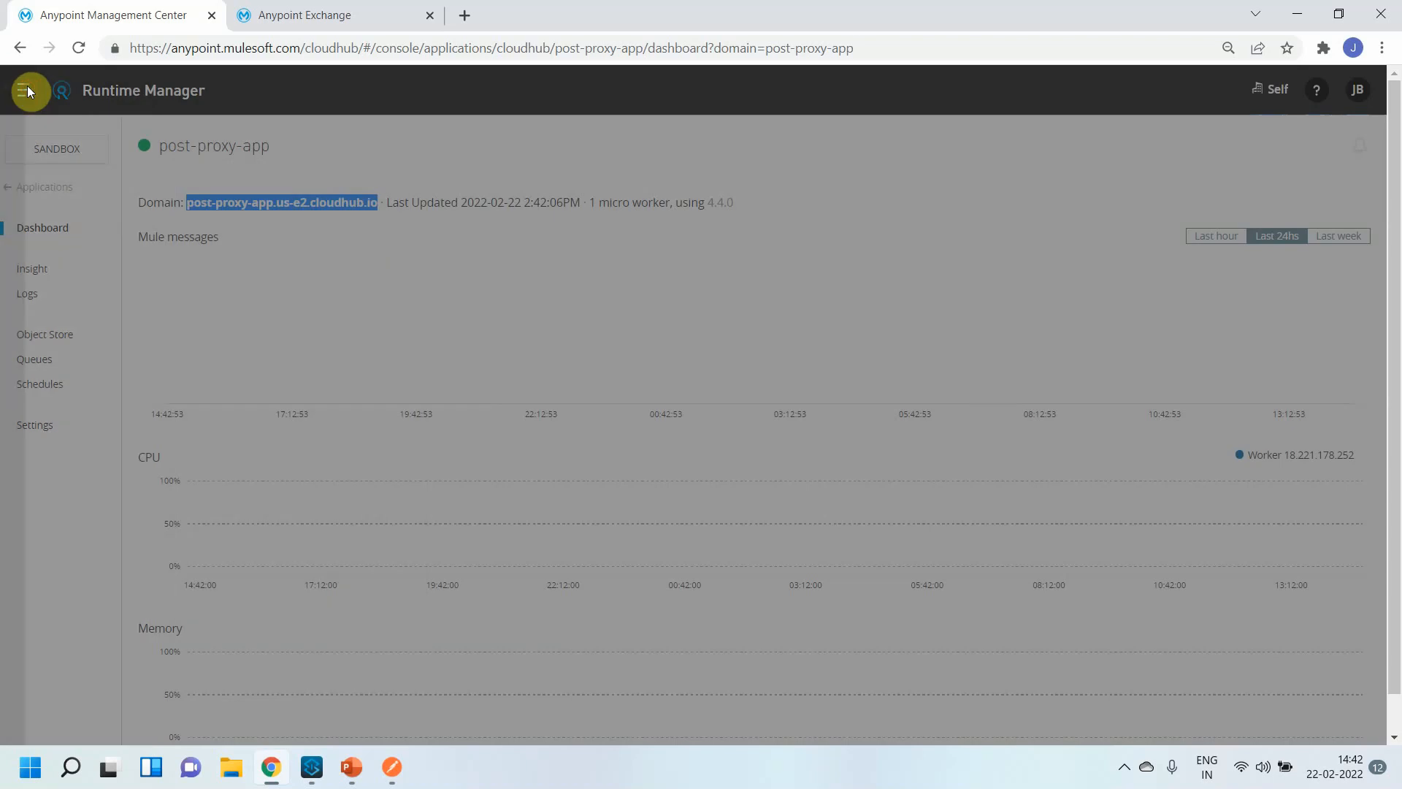
pyautogui.click(122, 389)
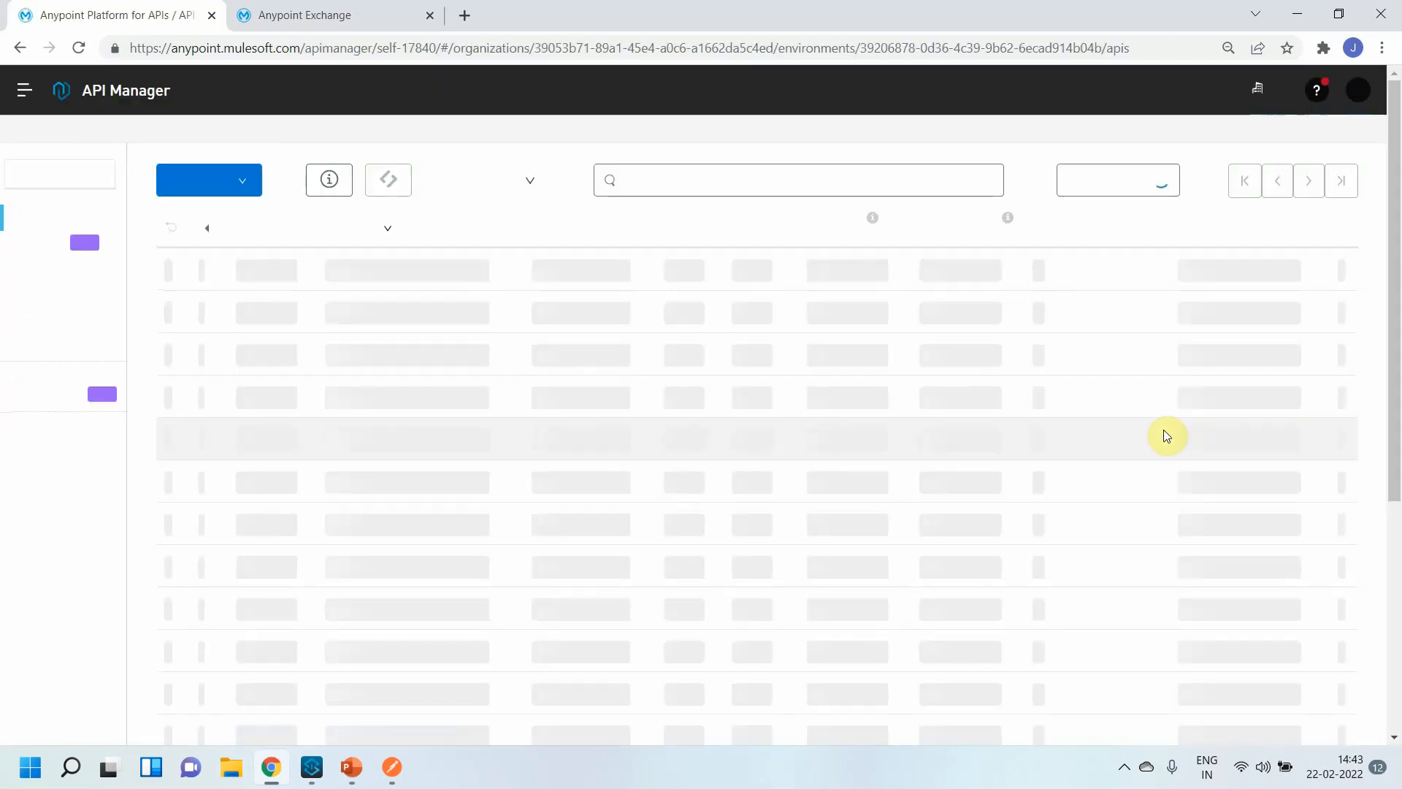
pyautogui.click(466, 16)
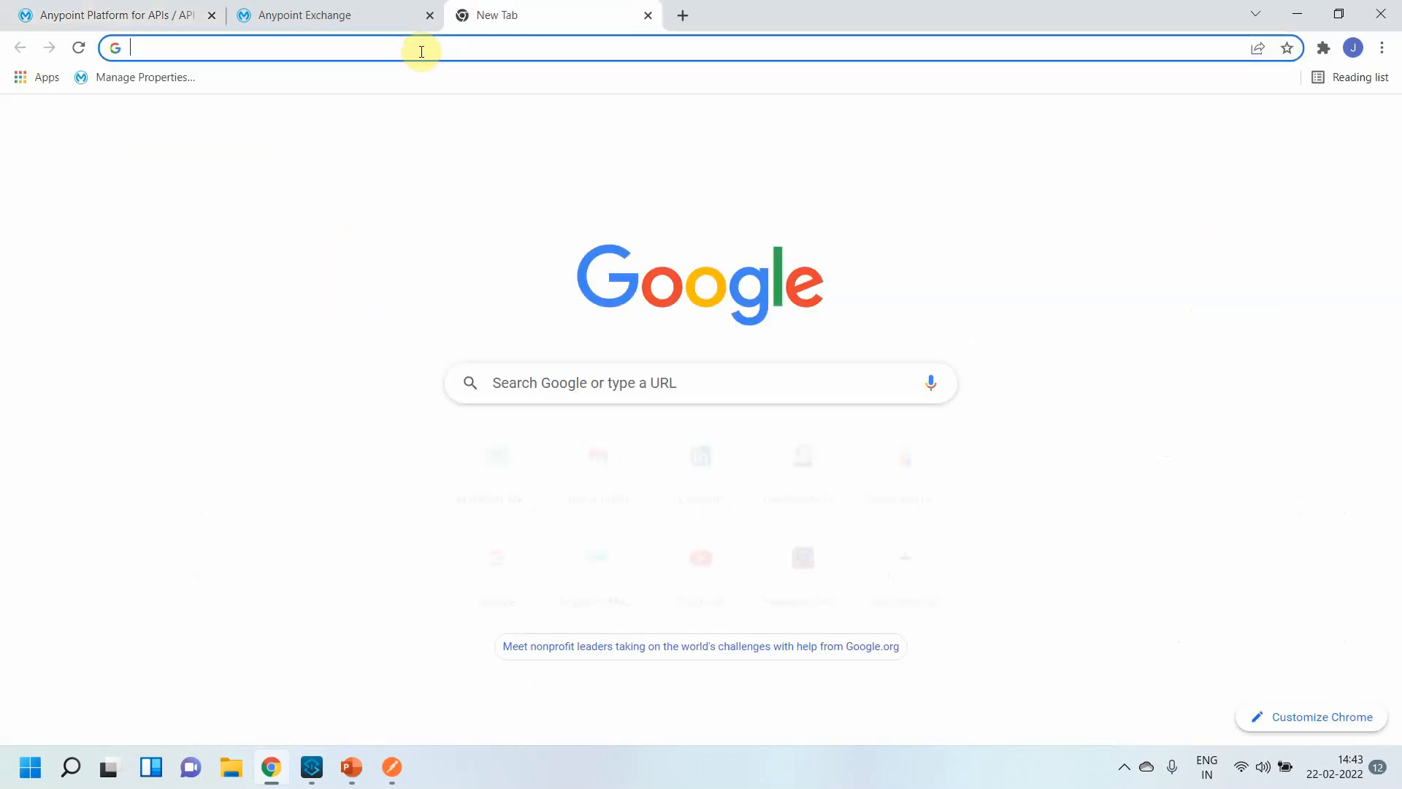
pyautogui.write('http://')
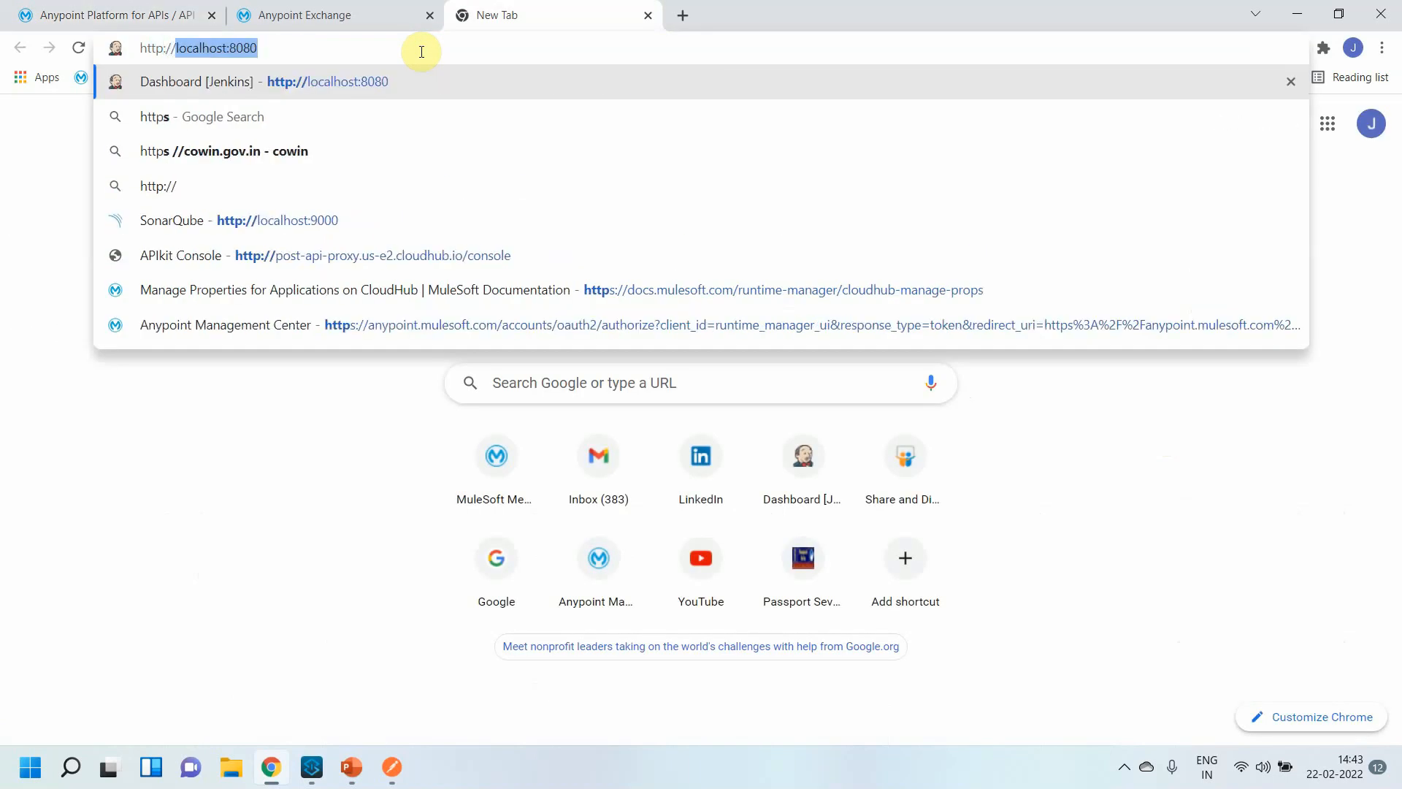
pyautogui.write('post-proxy-app.us-e2.cloudhub.io/console')
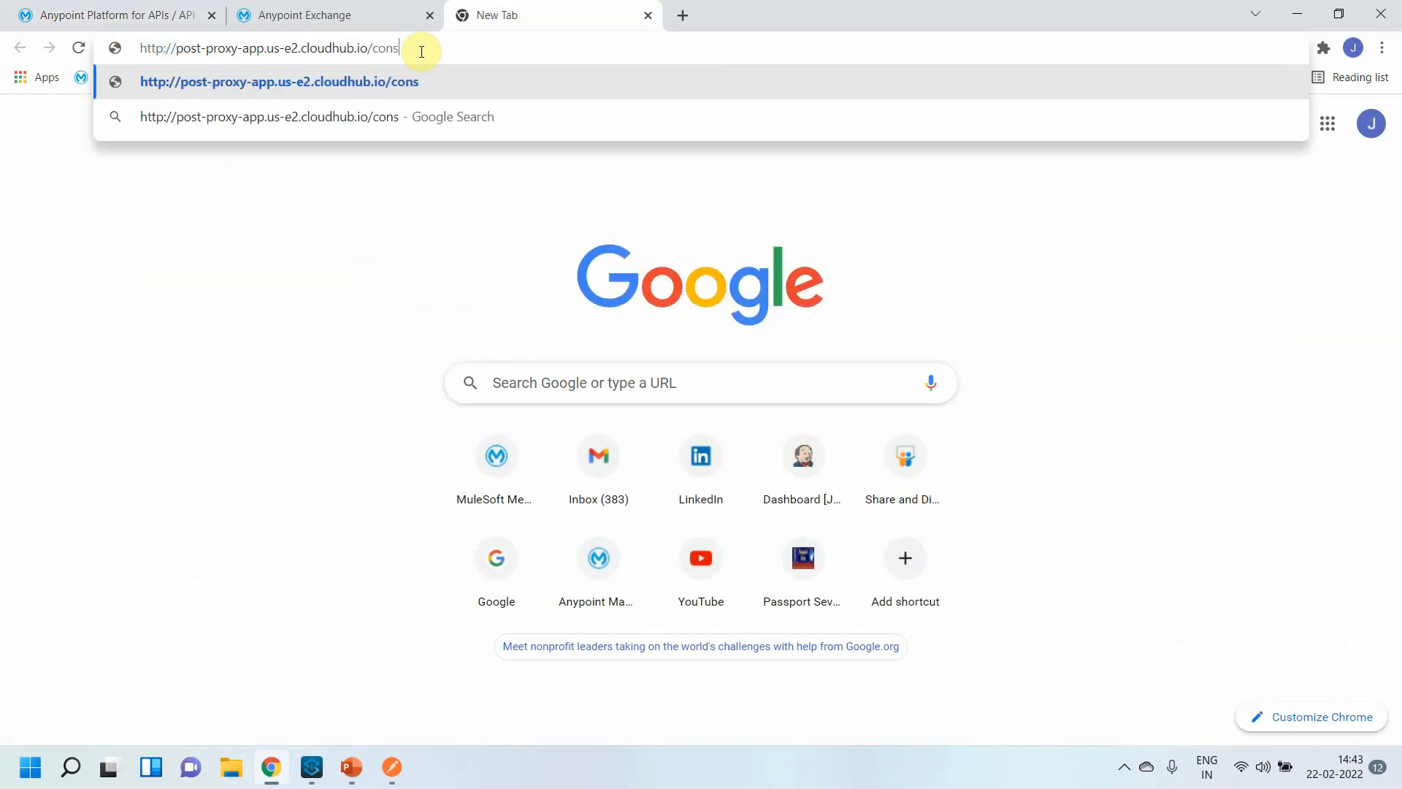
pyautogui.press('Return')
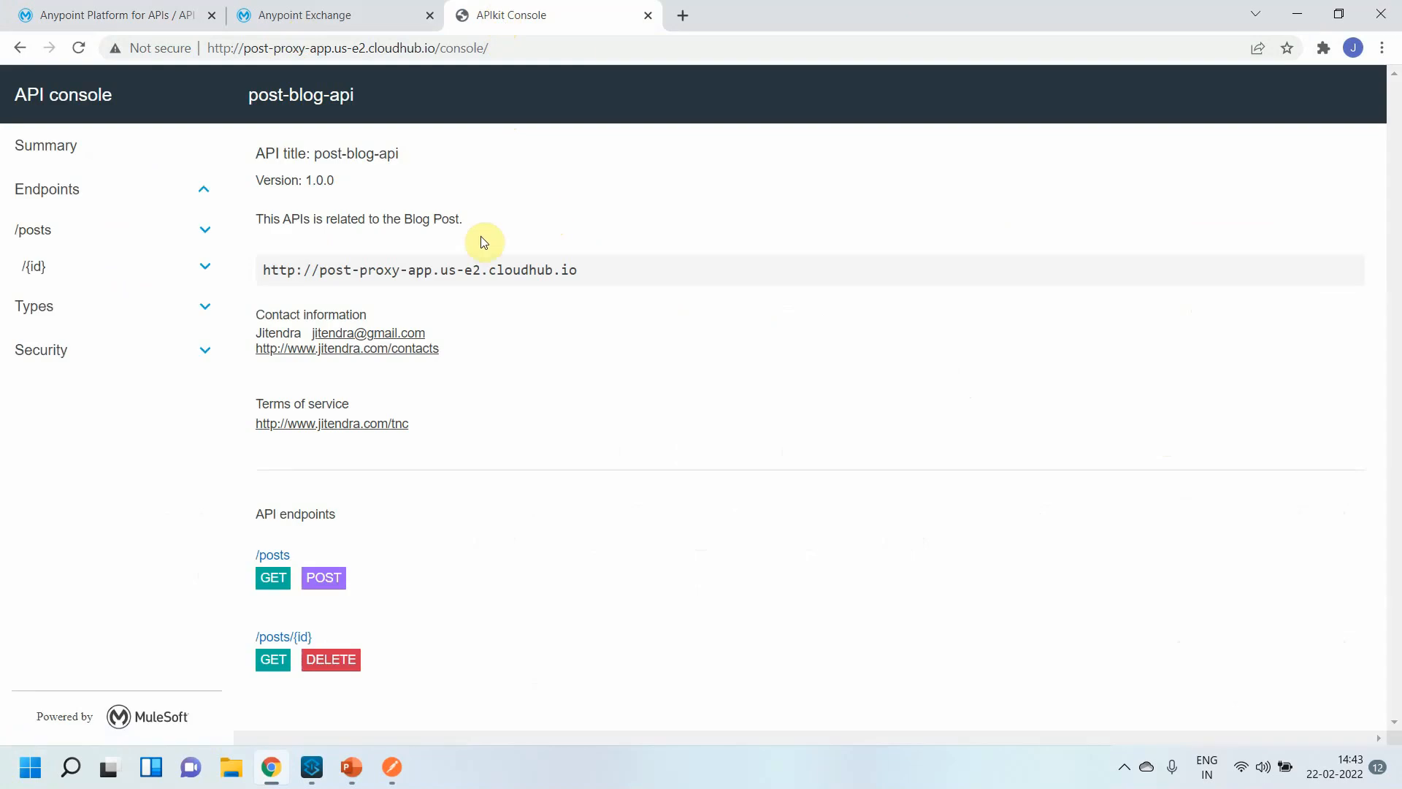
# Examine the GET method of /posts in the API console, including its request URL, headers and security fields.
pyautogui.click(271, 577)
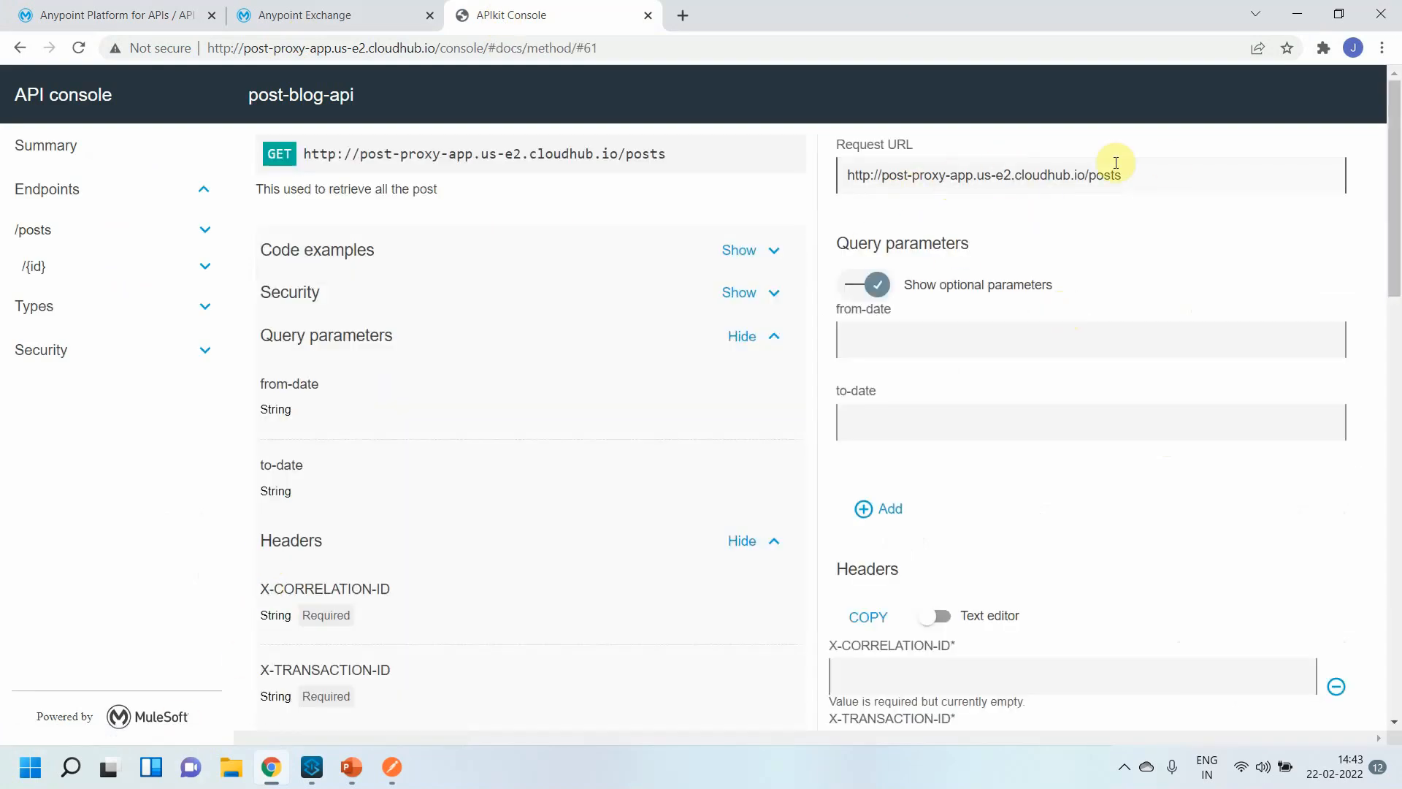
pyautogui.scroll(-15, 413, 525)
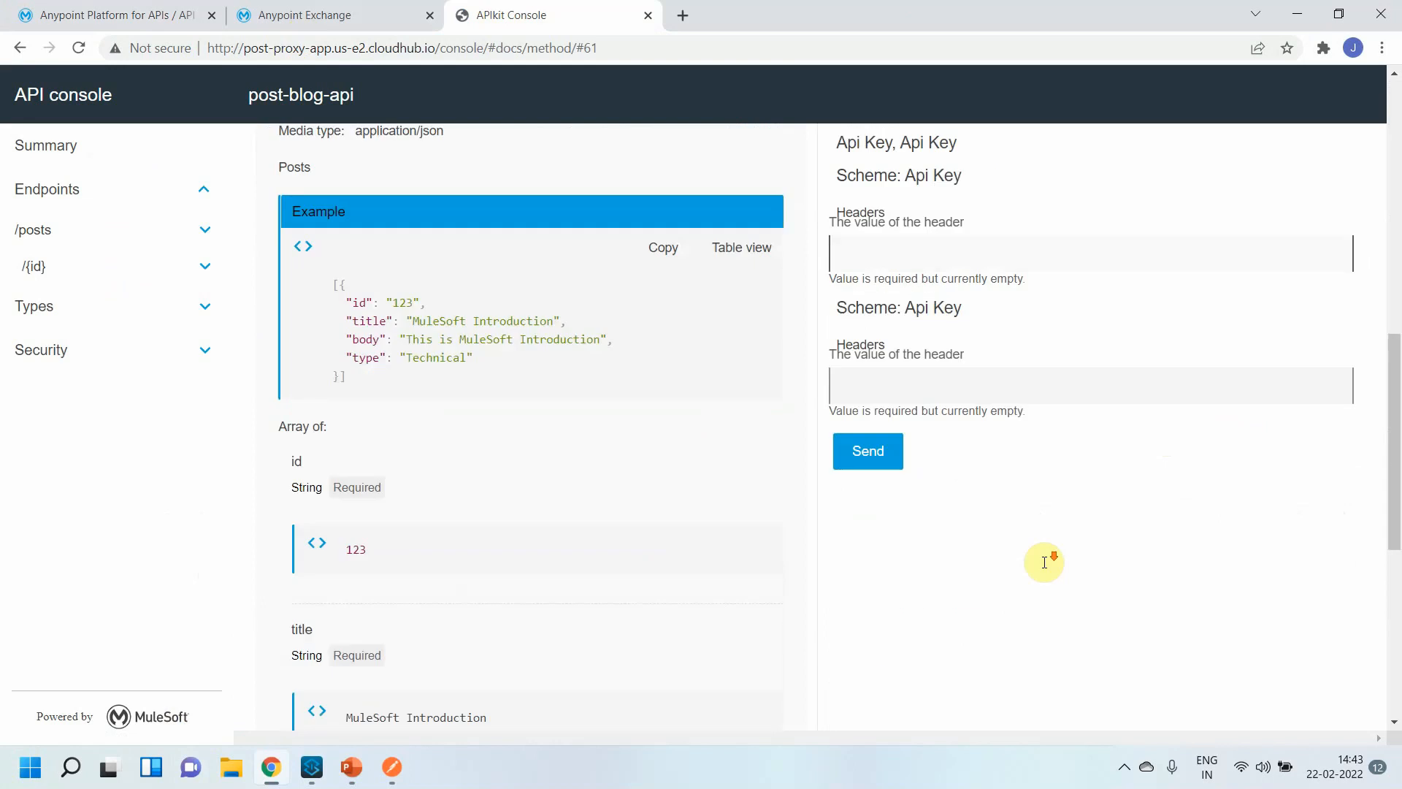
pyautogui.scroll(15, 1047, 567)
# Return to API Manager and open the policies page of post-blog-api.
pyautogui.click(146, 14)
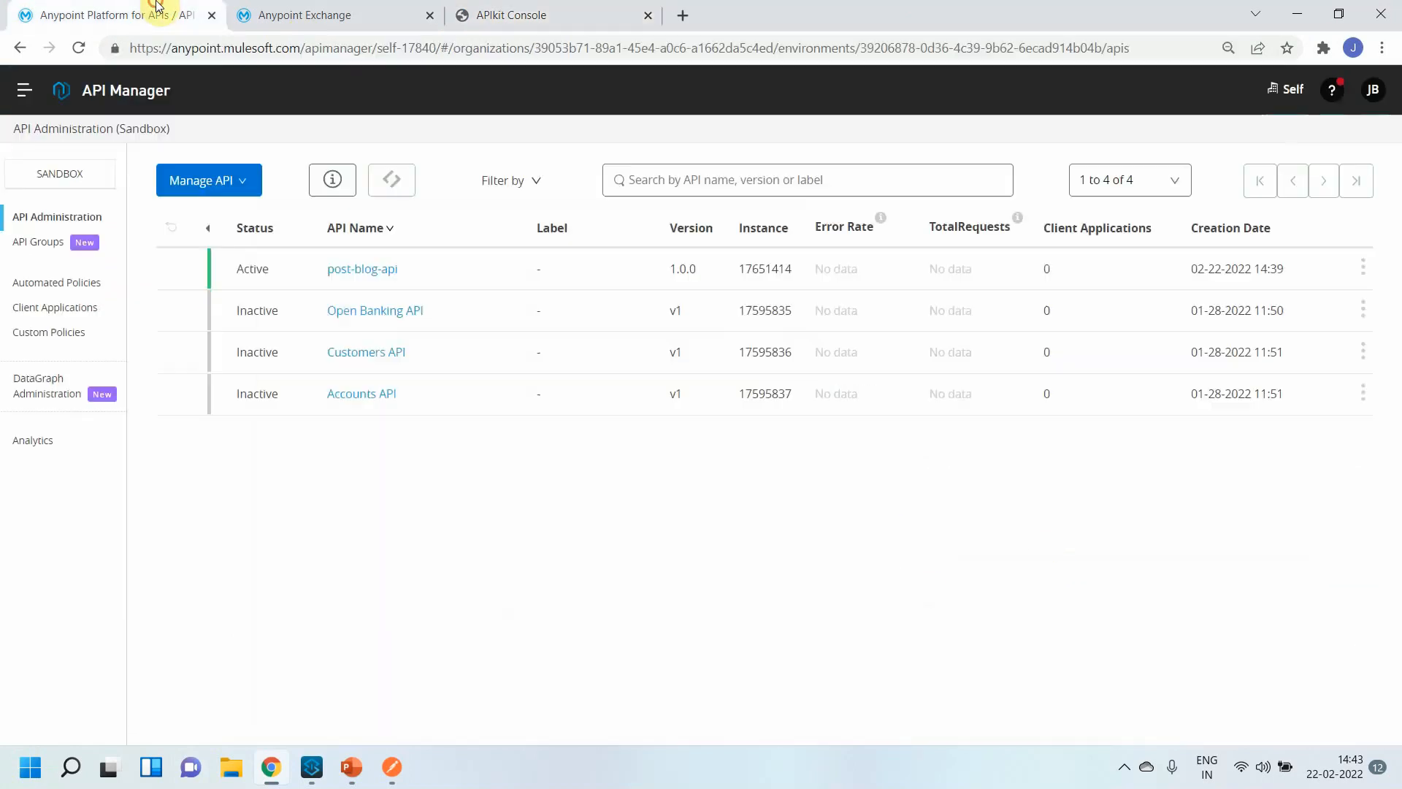
pyautogui.click(359, 269)
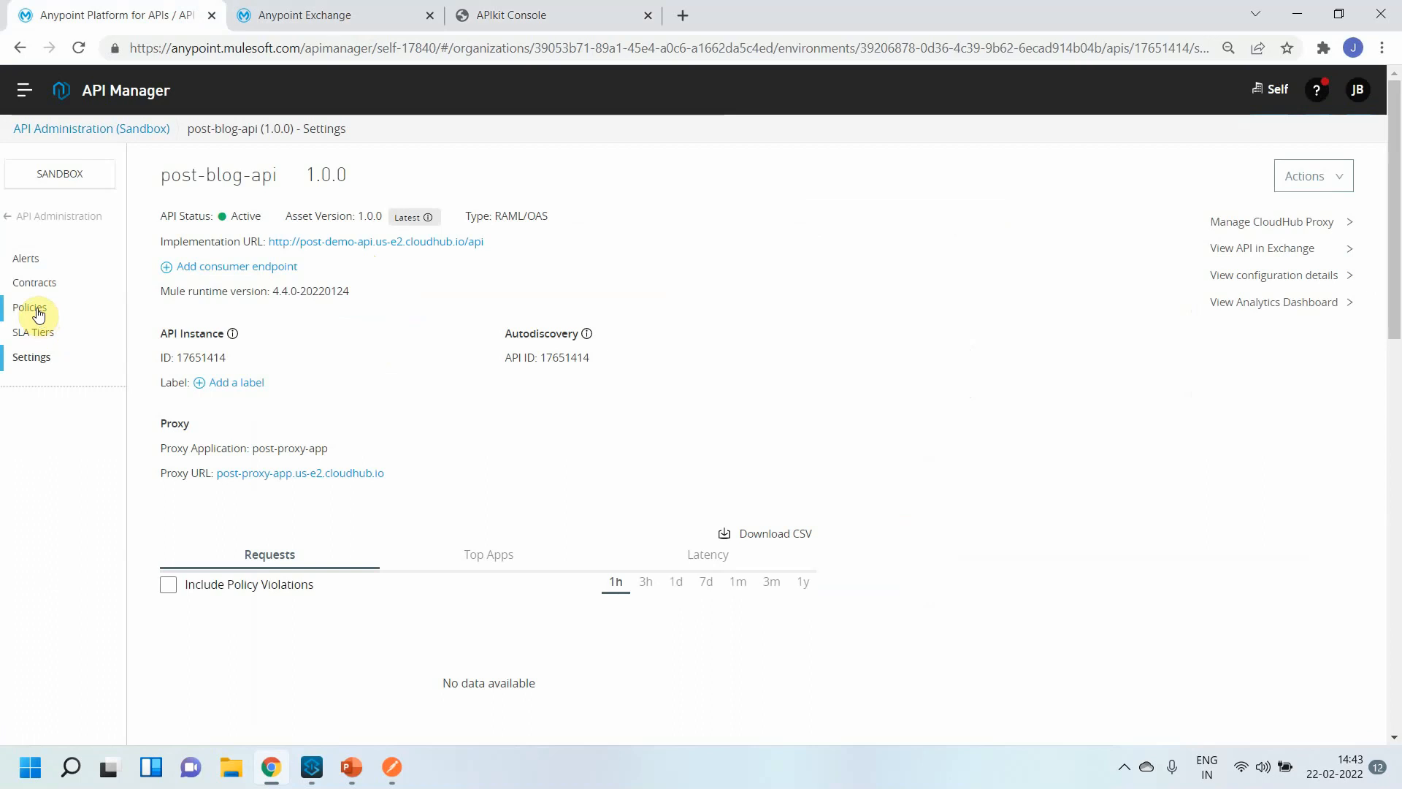
pyautogui.click(37, 307)
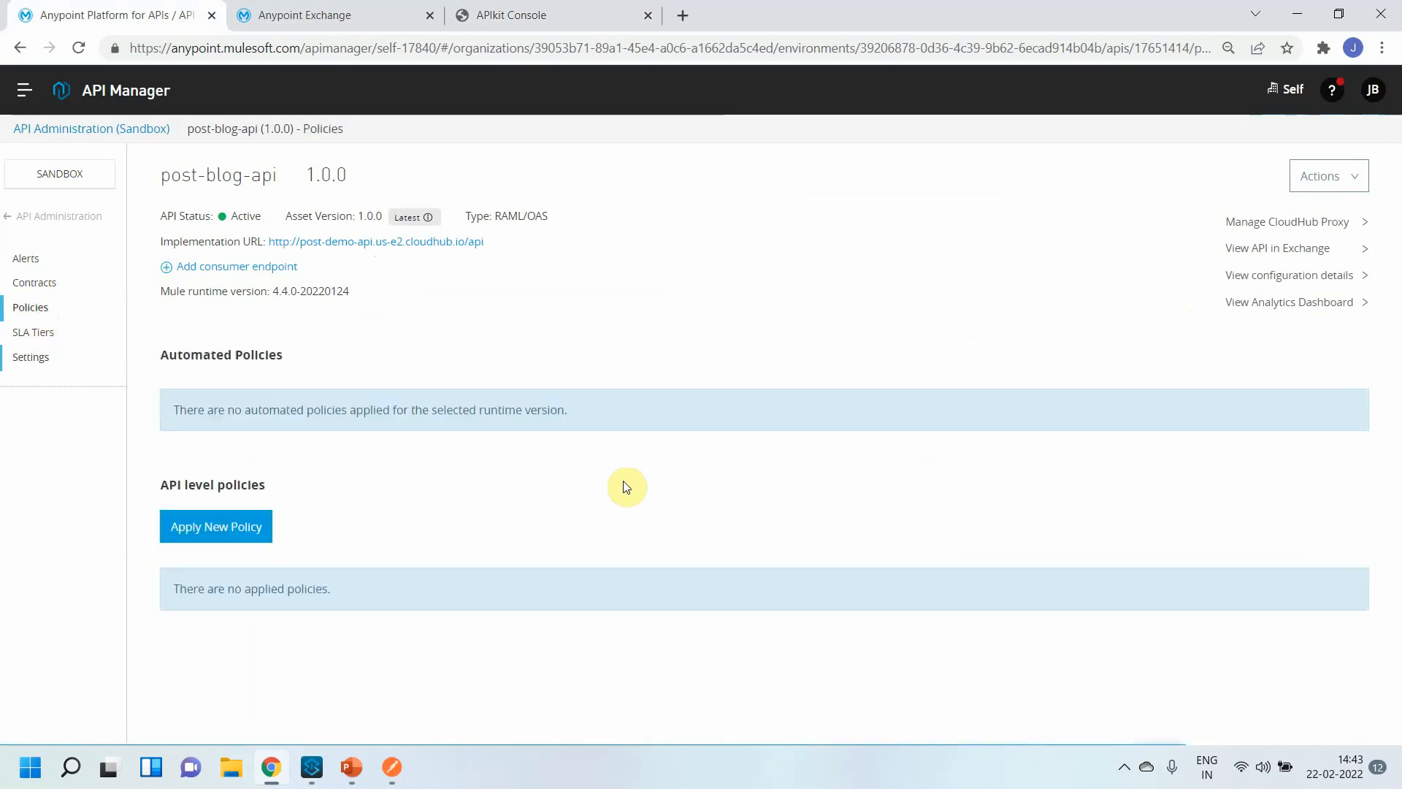
# Apply the Client ID enforcement 1.2.4 policy to all API methods and resources, keeping Custom Expression as the credentials origin.
pyautogui.click(209, 519)
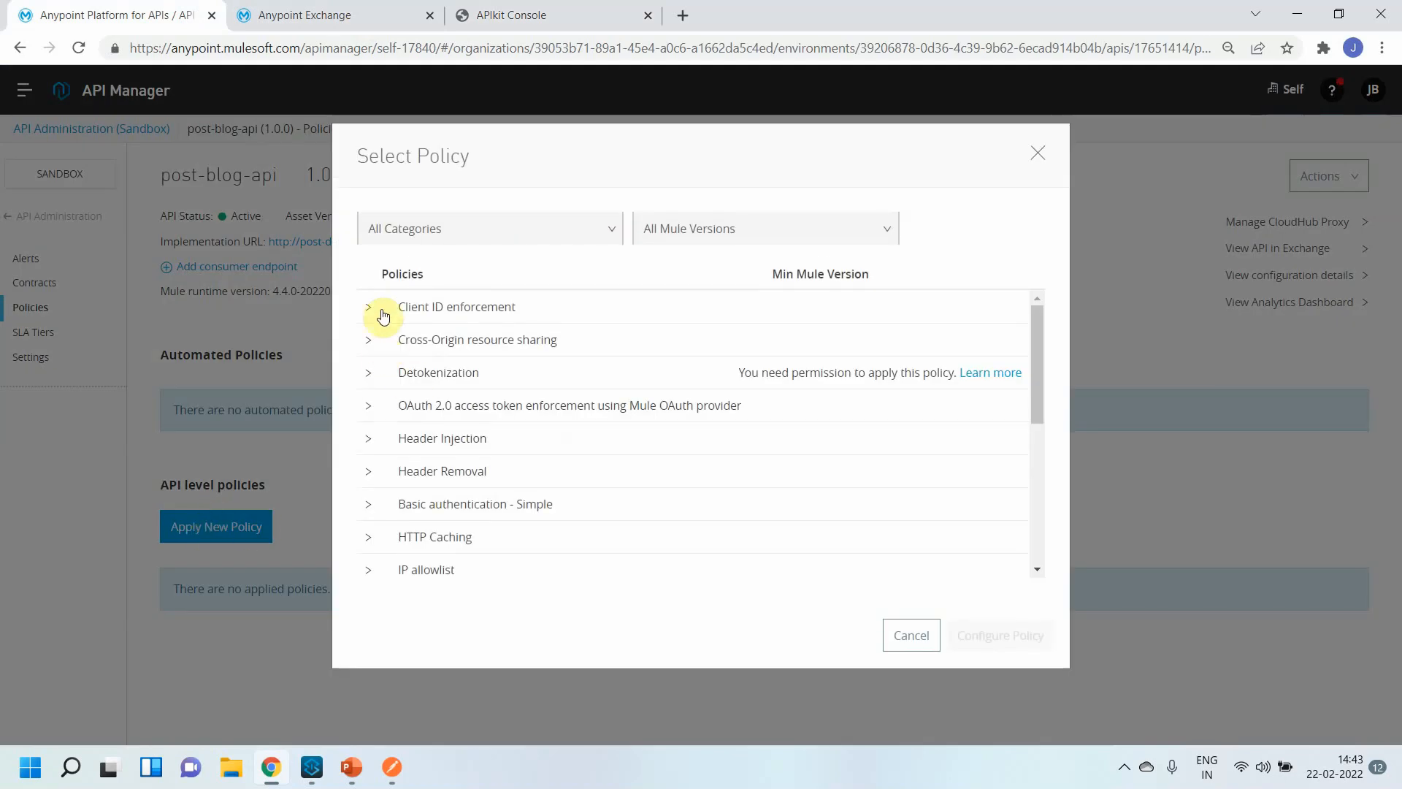
pyautogui.click(369, 307)
pyautogui.click(439, 345)
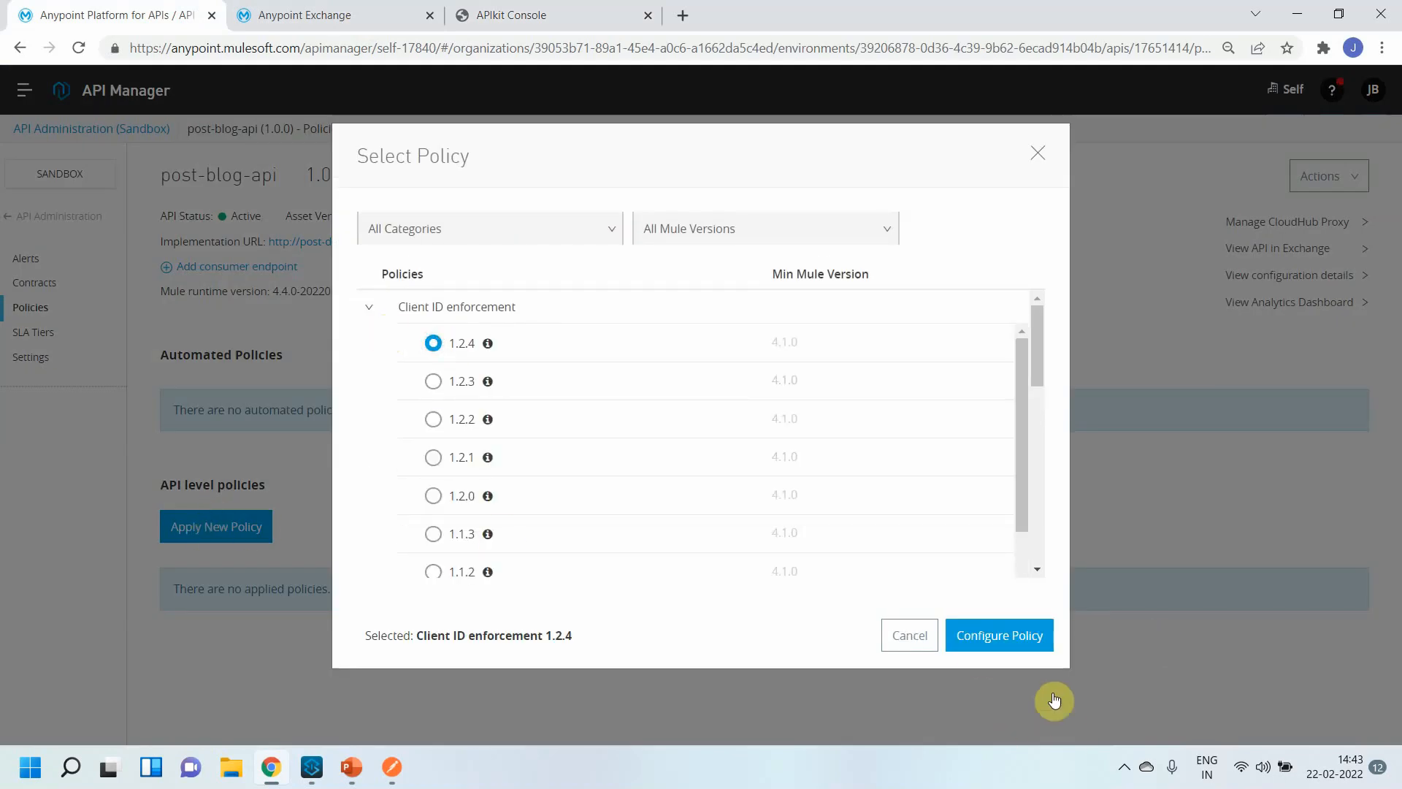
pyautogui.click(980, 646)
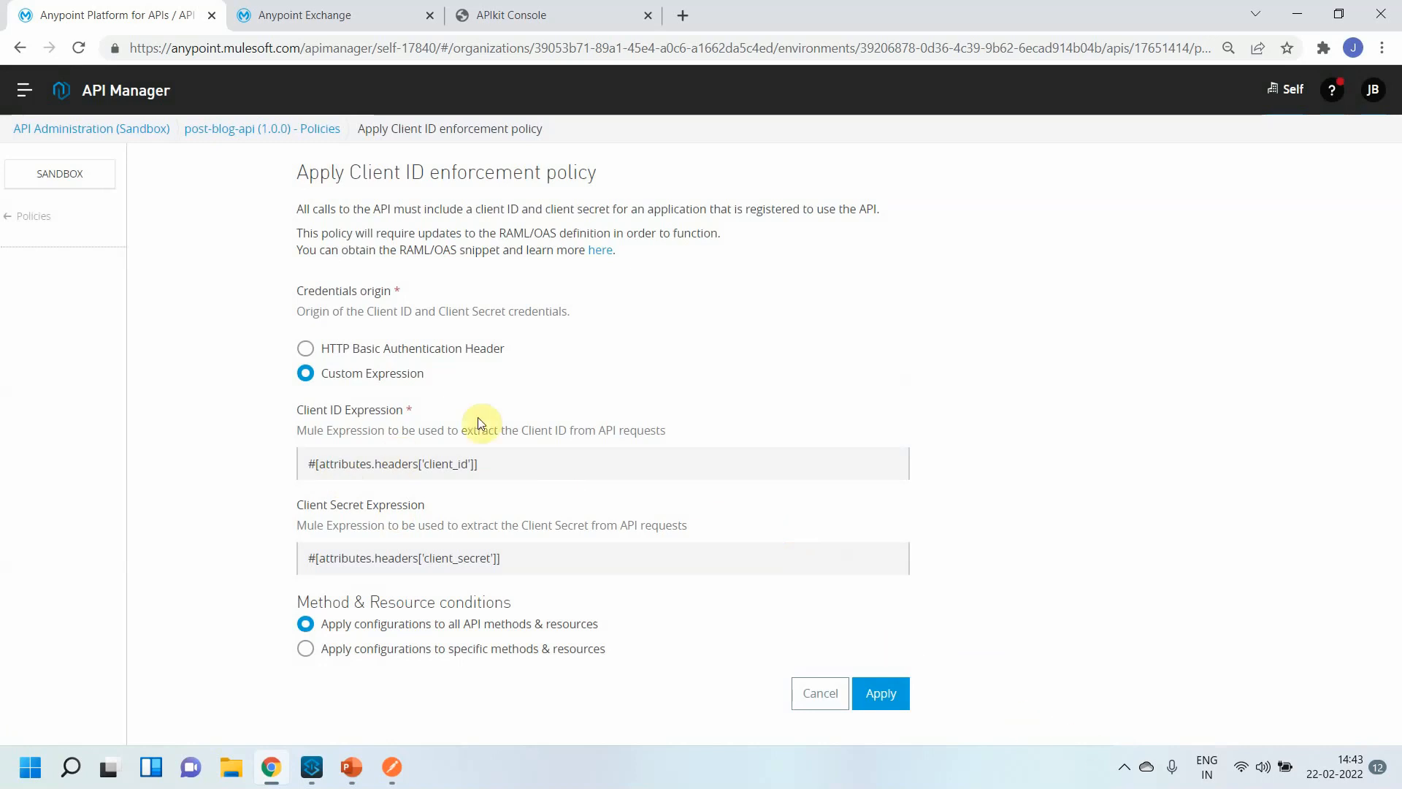
pyautogui.click(872, 700)
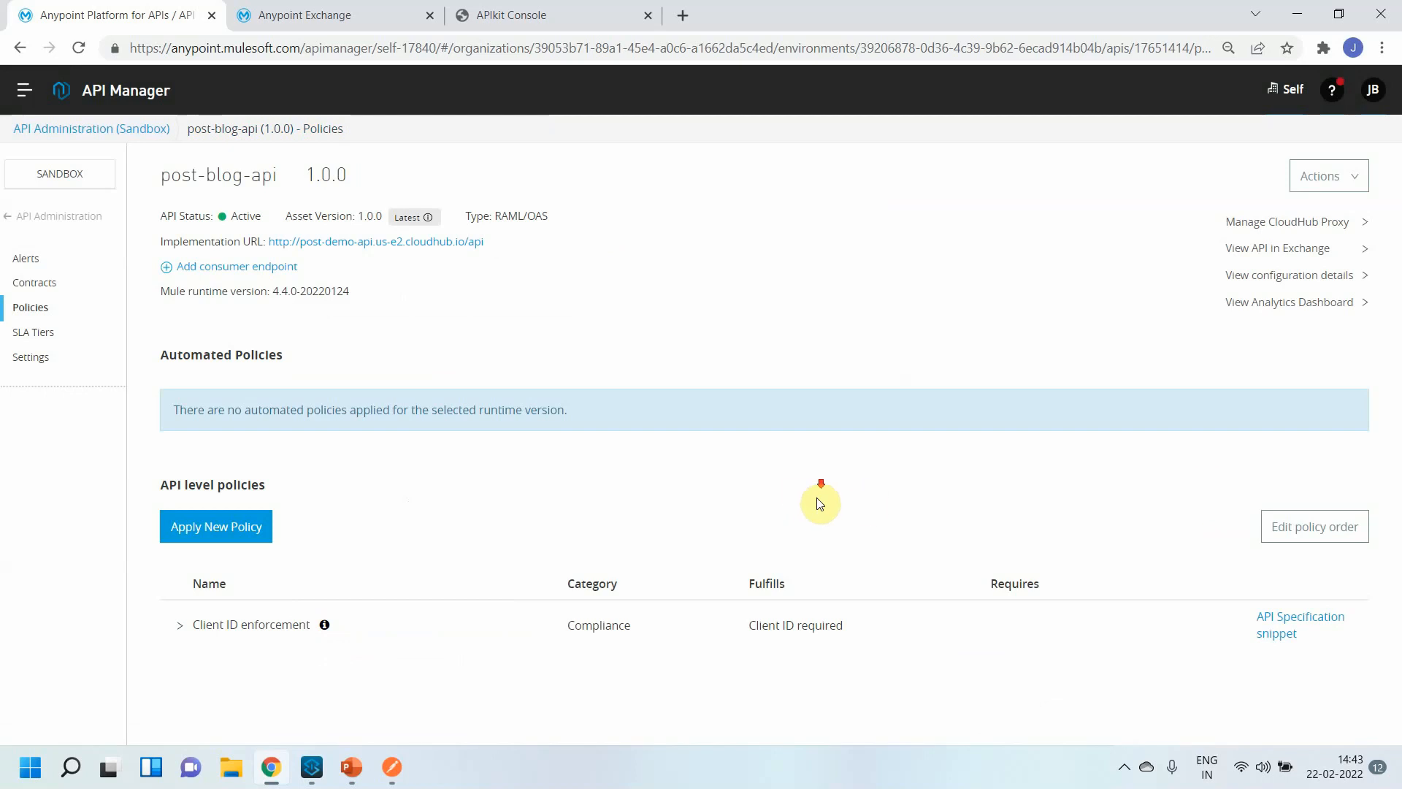
# Expand the applied Client ID enforcement policy to check which methods and resources it covers, and return to the API list.
pyautogui.click(252, 641)
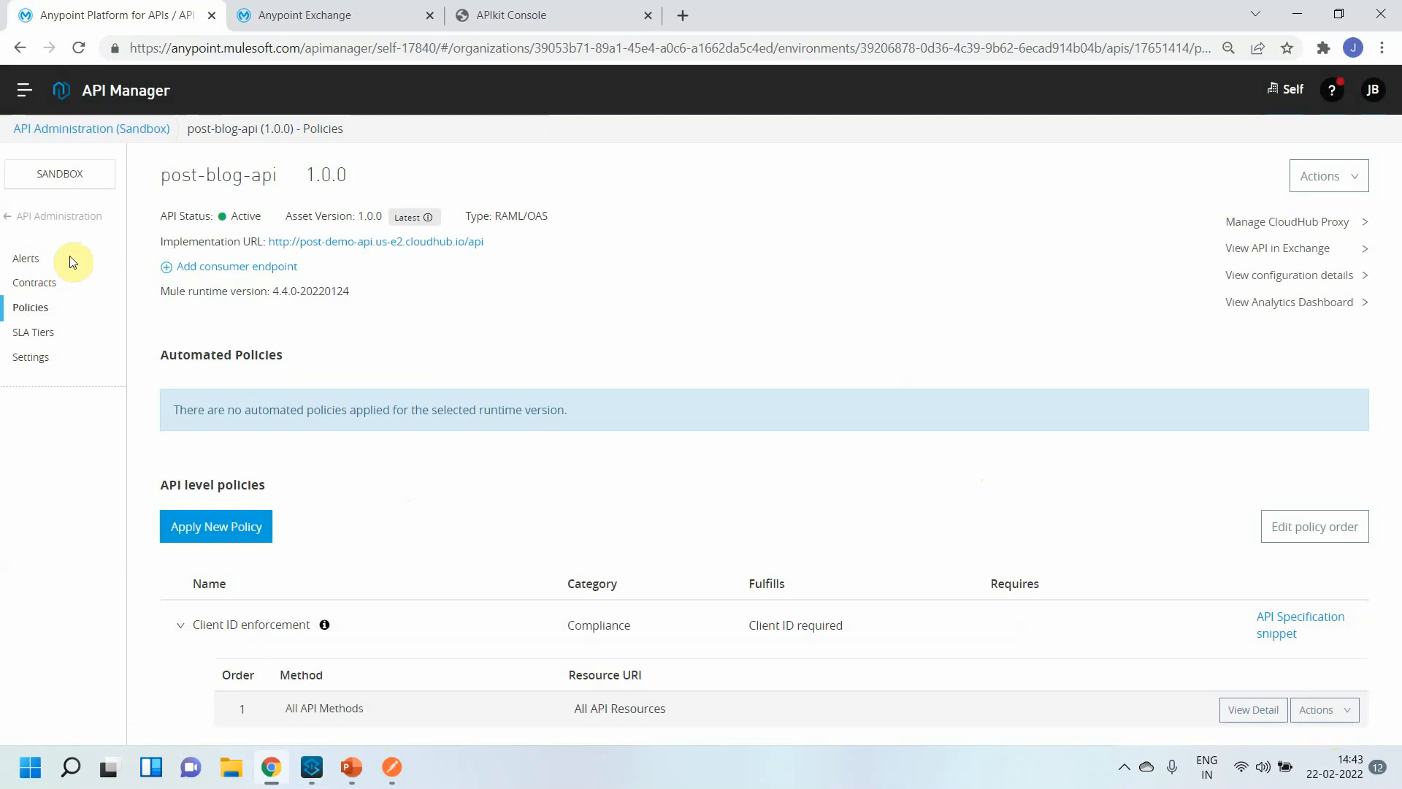
pyautogui.click(58, 228)
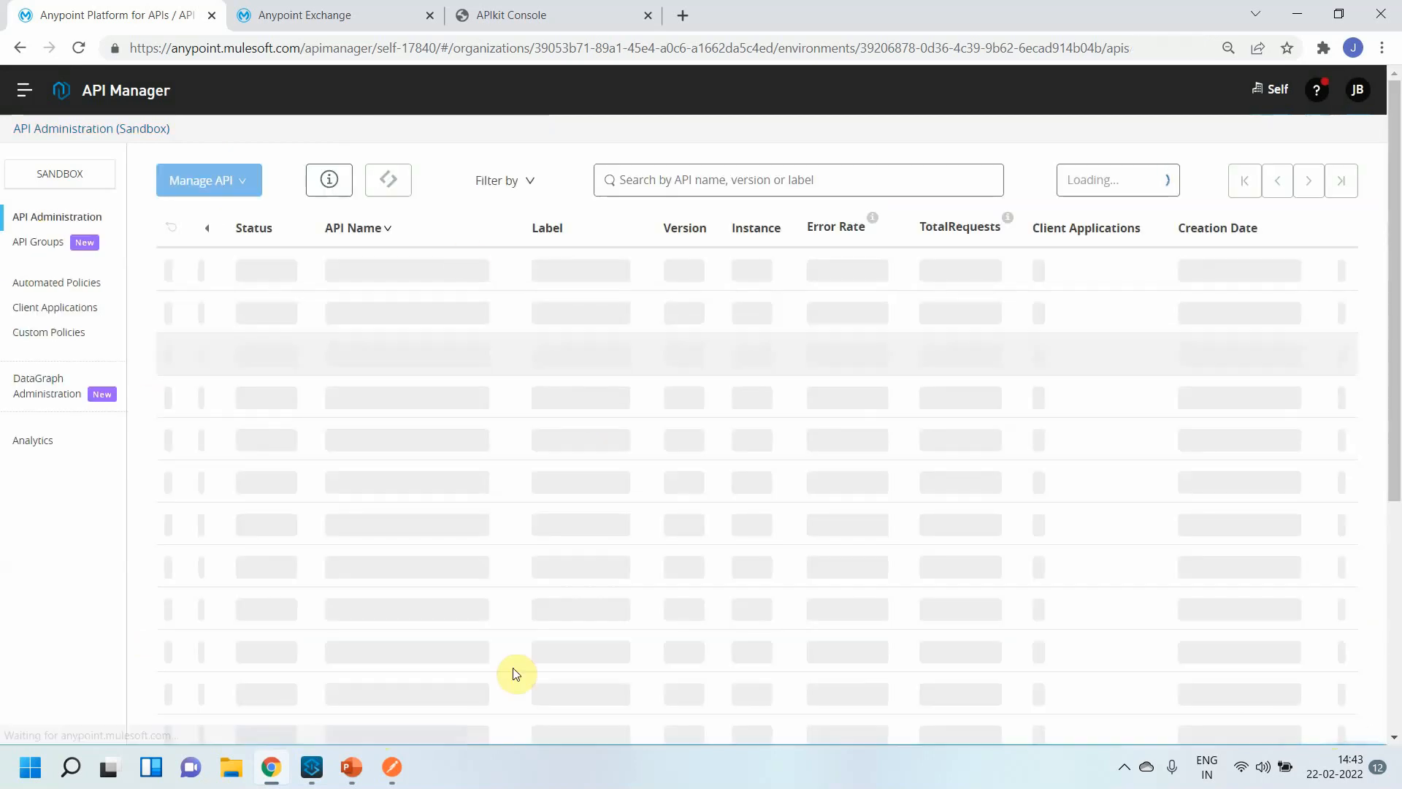
# Check the GET request's URL in Postman and copy the host post-proxy-app.us-e2.cloudhub.io from the APIkit Console page's address in the browser.
pyautogui.click(392, 767)
pyautogui.tripleClick(635, 226)
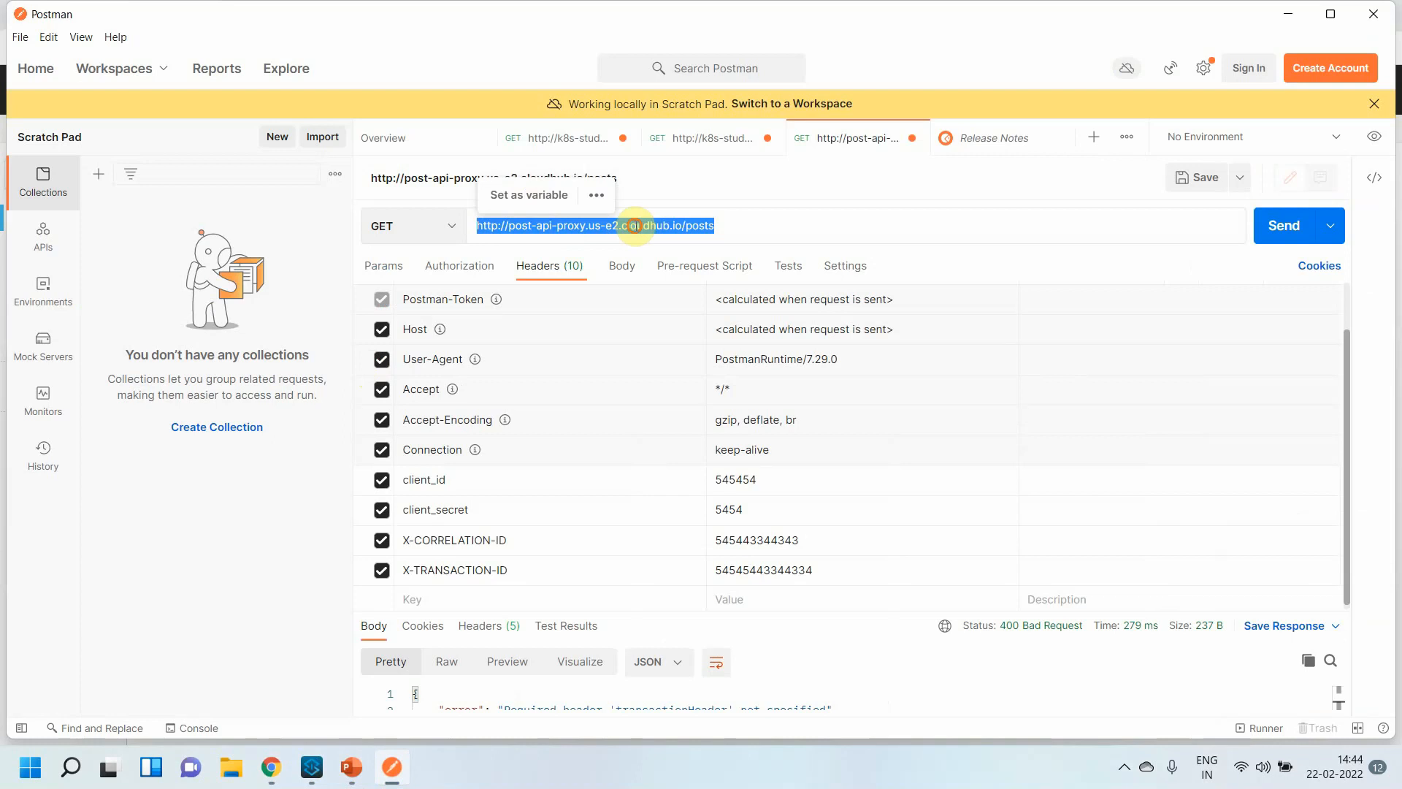
pyautogui.click(274, 767)
pyautogui.click(511, 15)
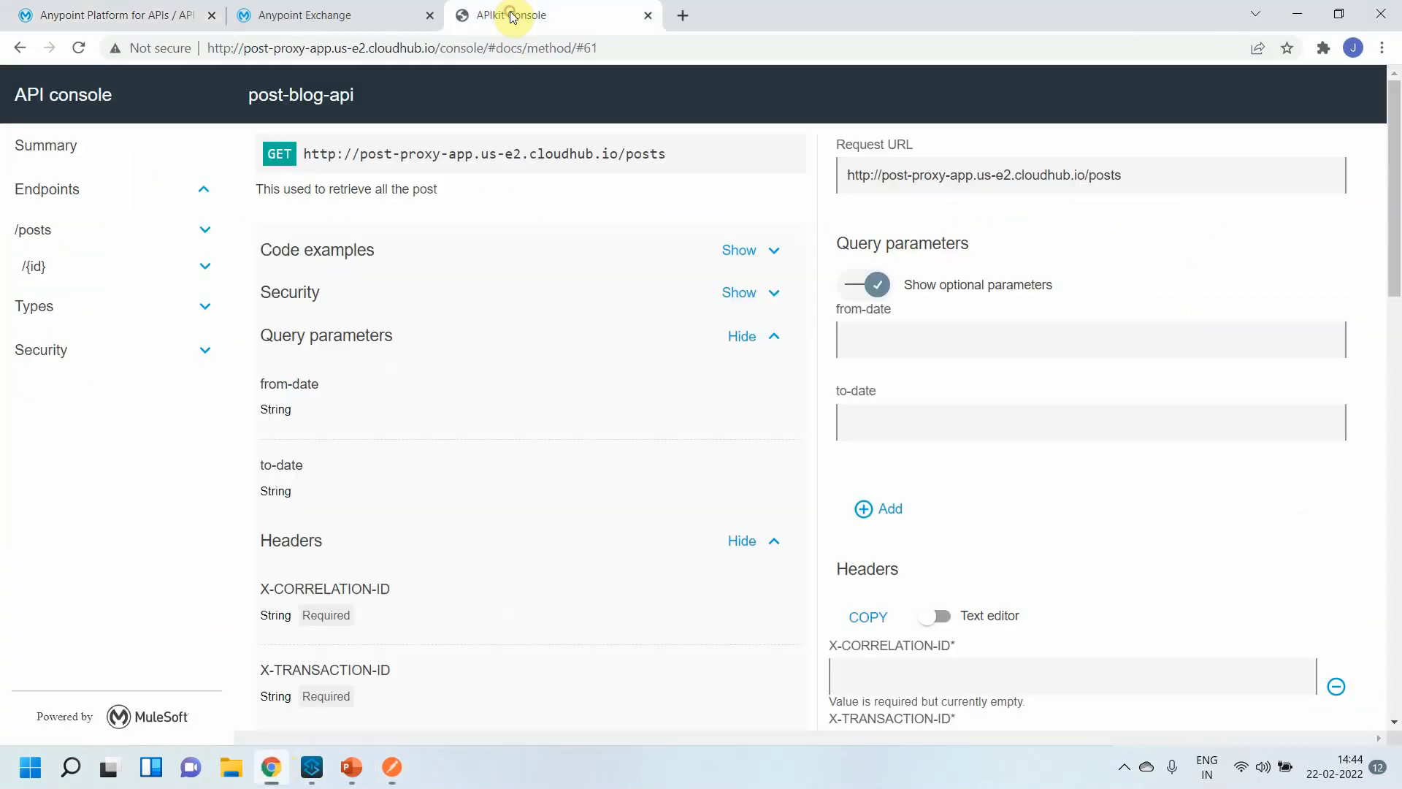
pyautogui.click(291, 16)
pyautogui.click(556, 15)
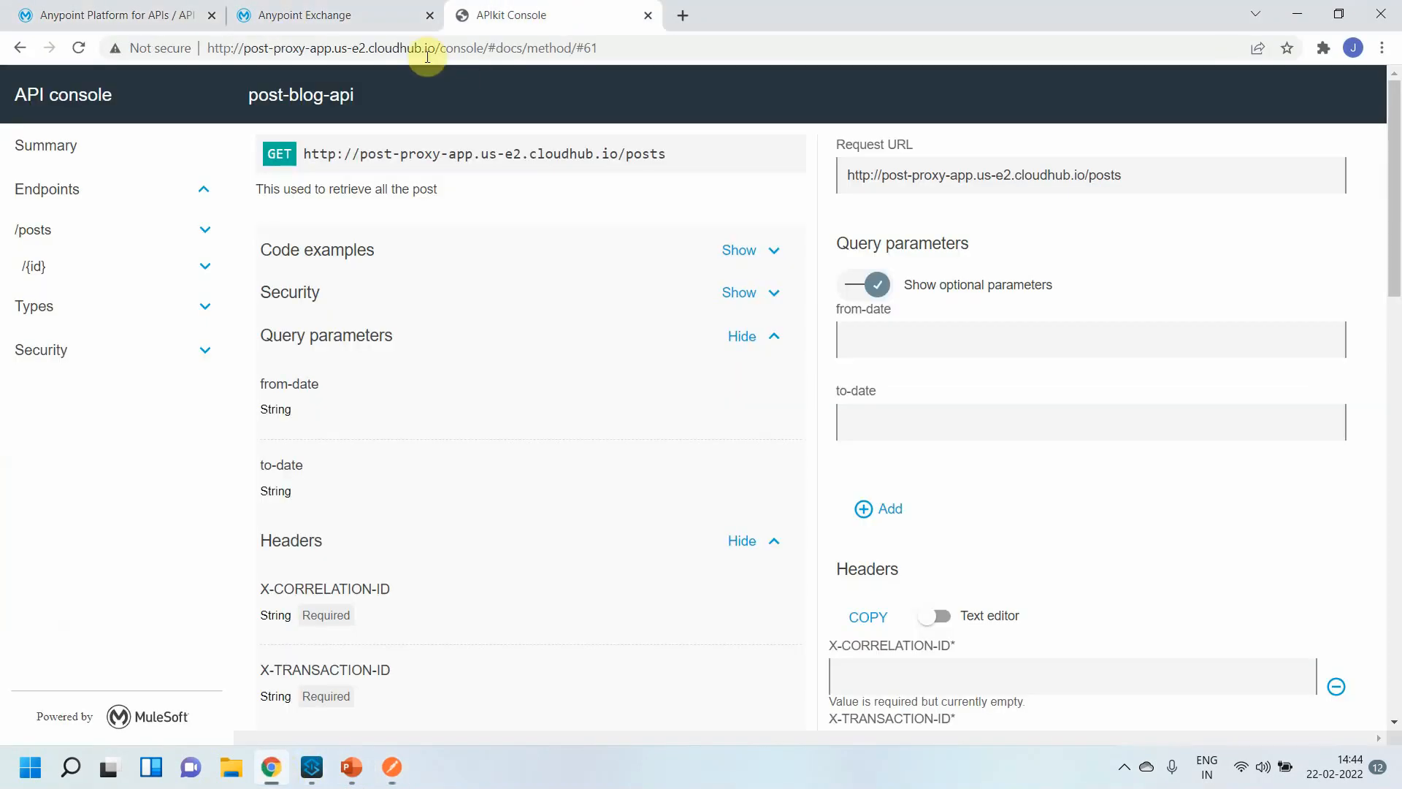
pyautogui.moveTo(436, 49); pyautogui.dragTo(241, 52)
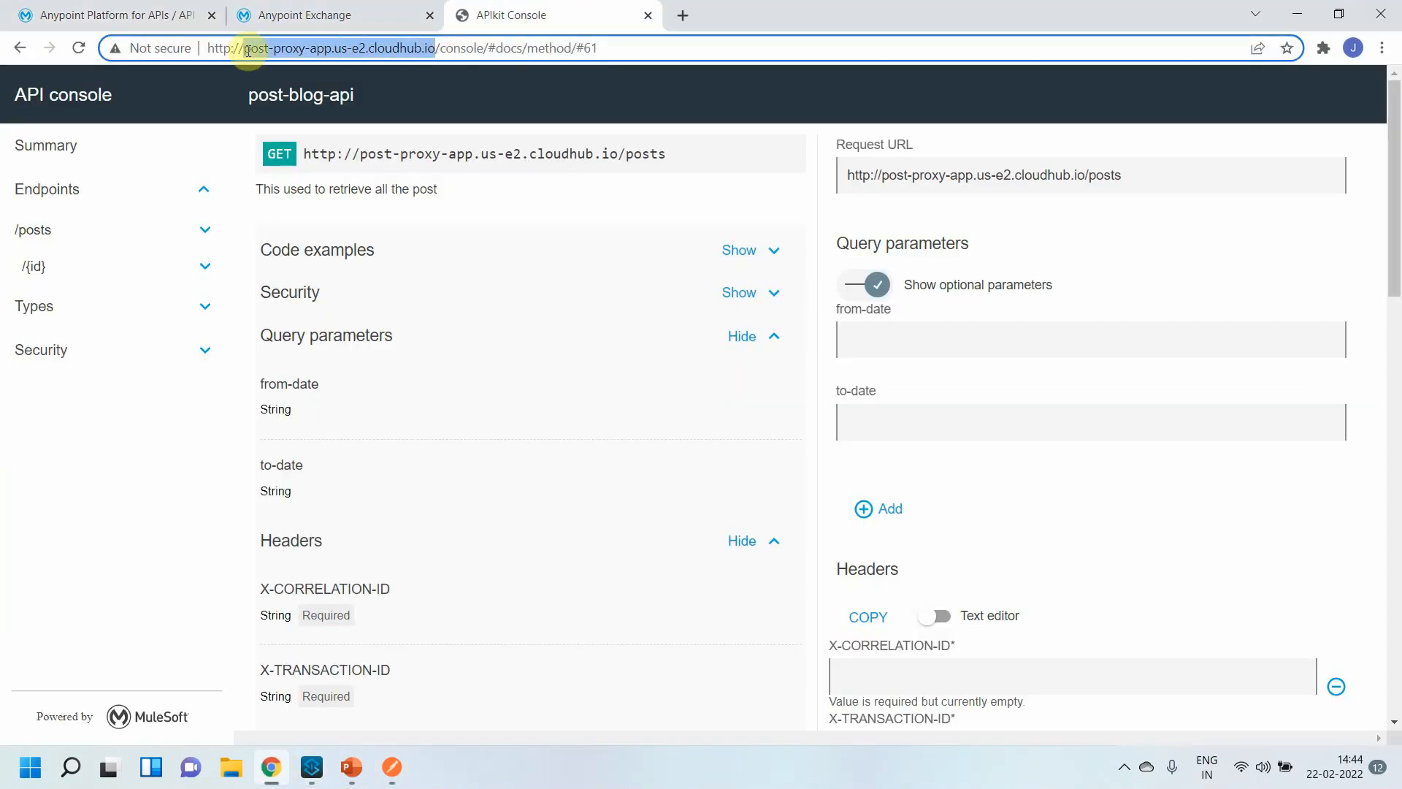
# Switch to Postman and replace the host in the GET request's URL with post-proxy-app.us-e2.cloudhub.io, keeping the /posts path.
pyautogui.click(1297, 14)
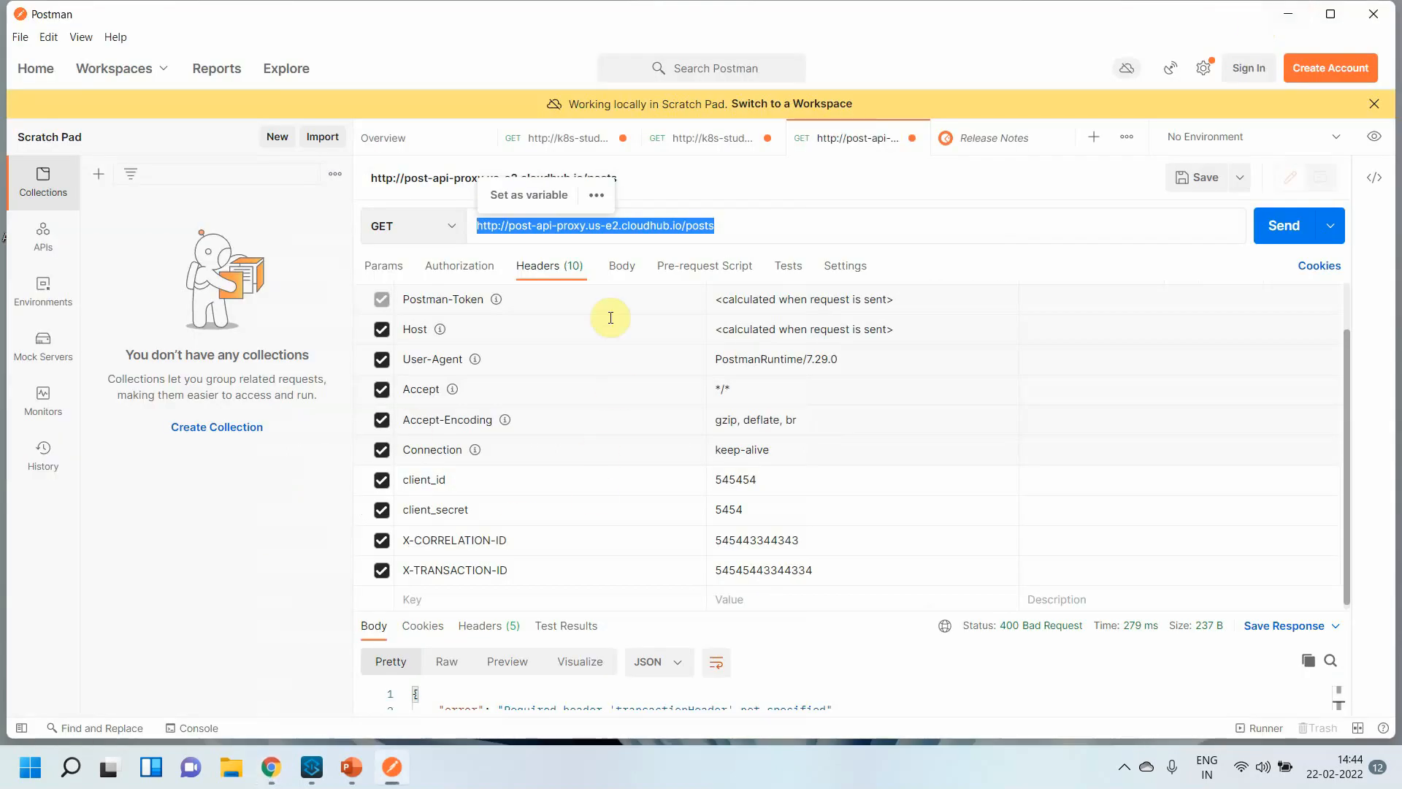
pyautogui.click(617, 239)
pyautogui.tripleClick(668, 221)
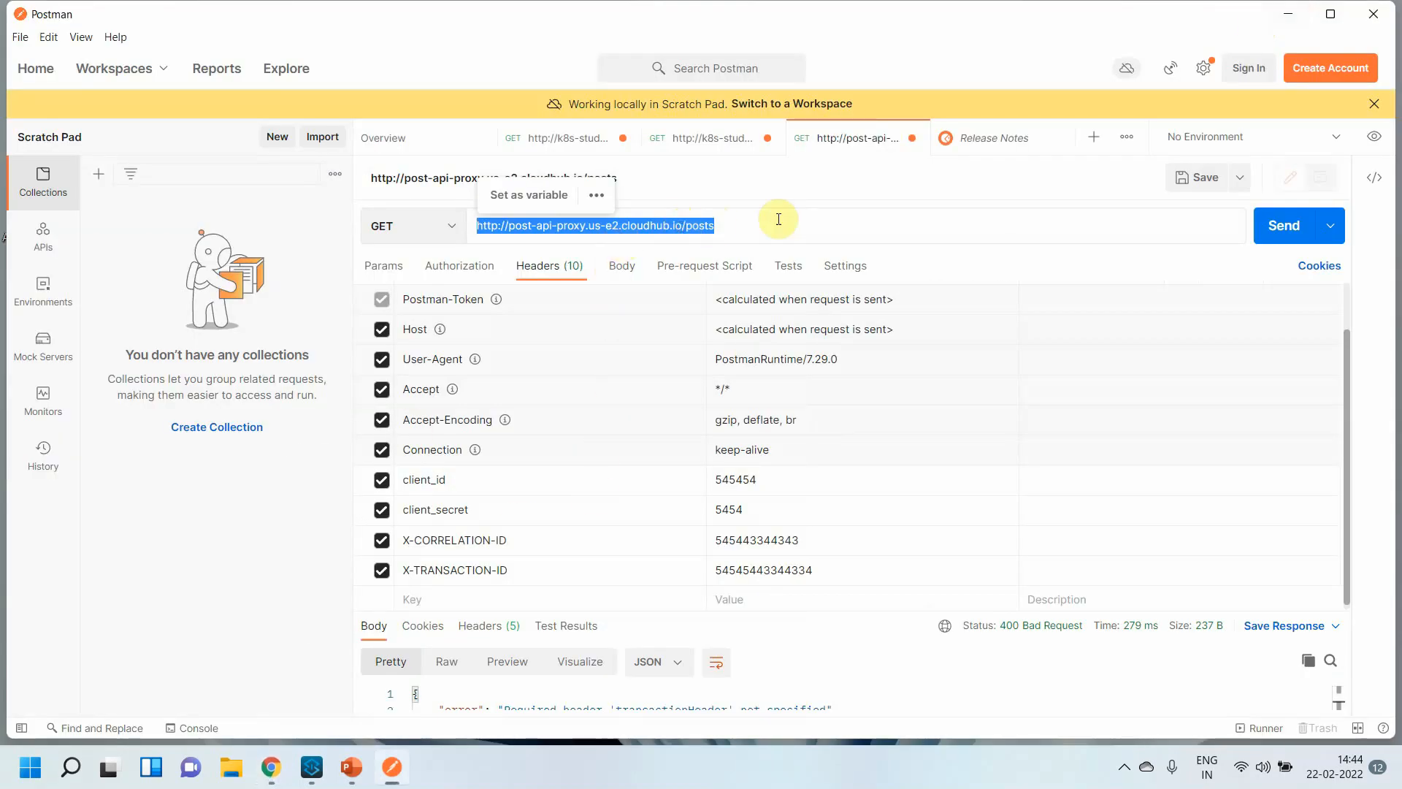
pyautogui.click(807, 219)
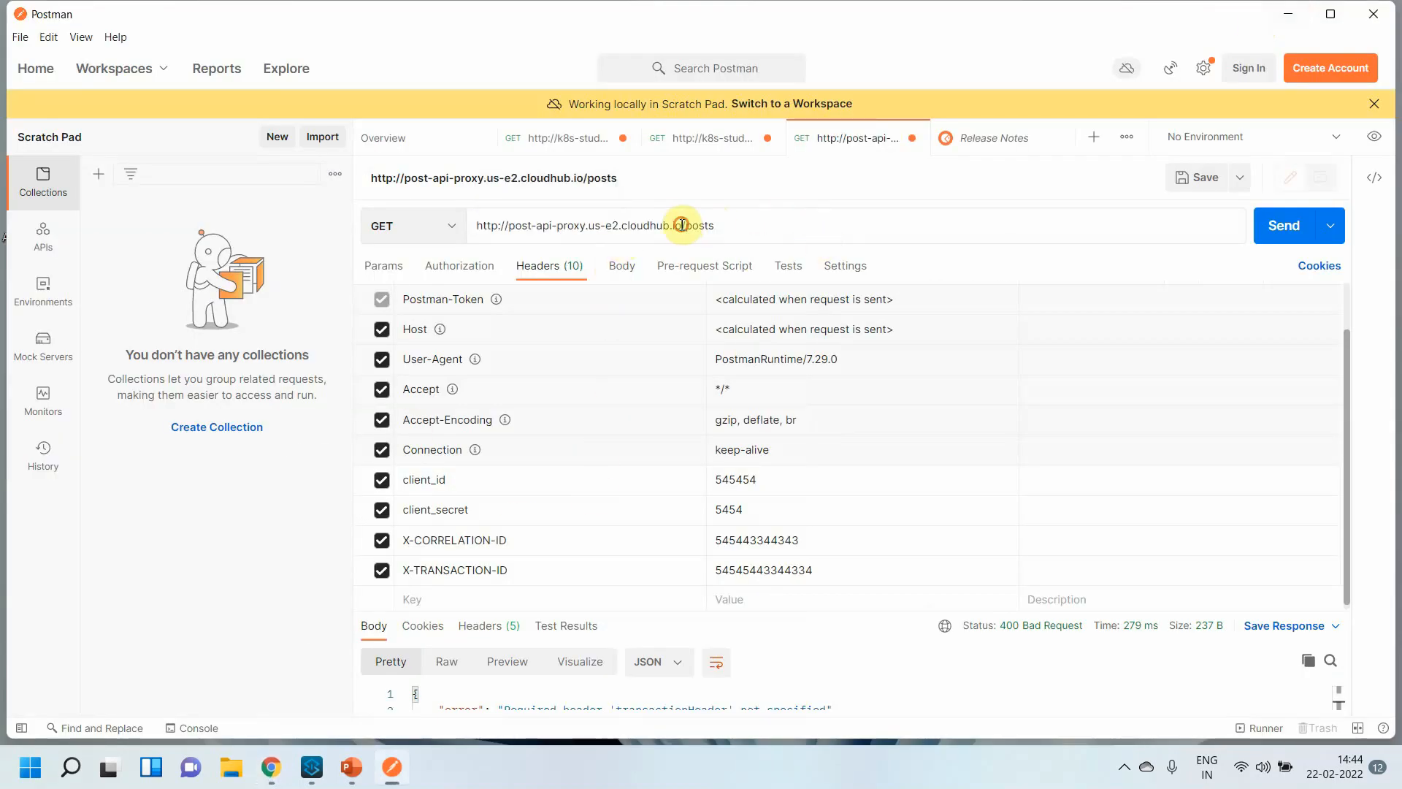
pyautogui.moveTo(681, 224); pyautogui.dragTo(510, 230)
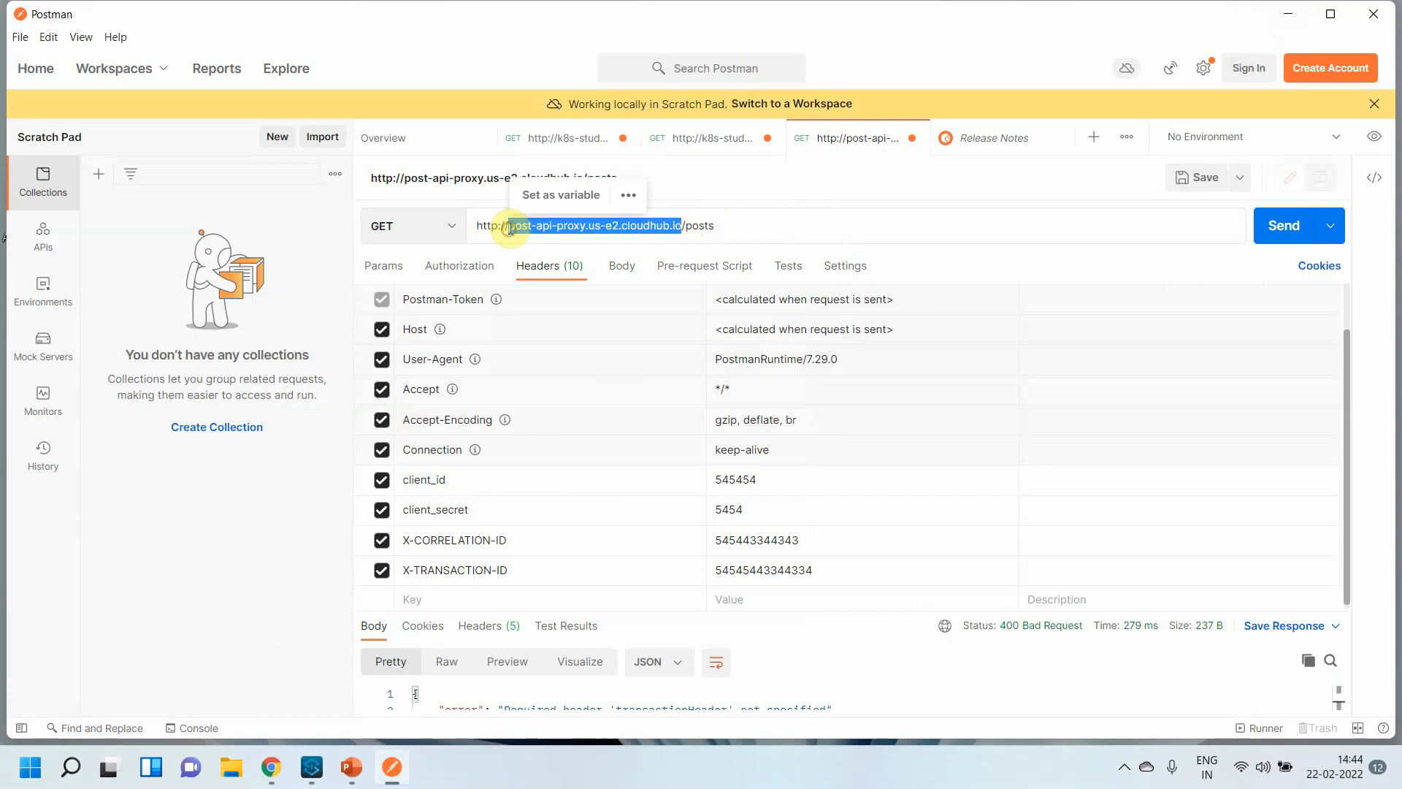
pyautogui.write('post-proxy-app.us-e2.cloudhub.io')
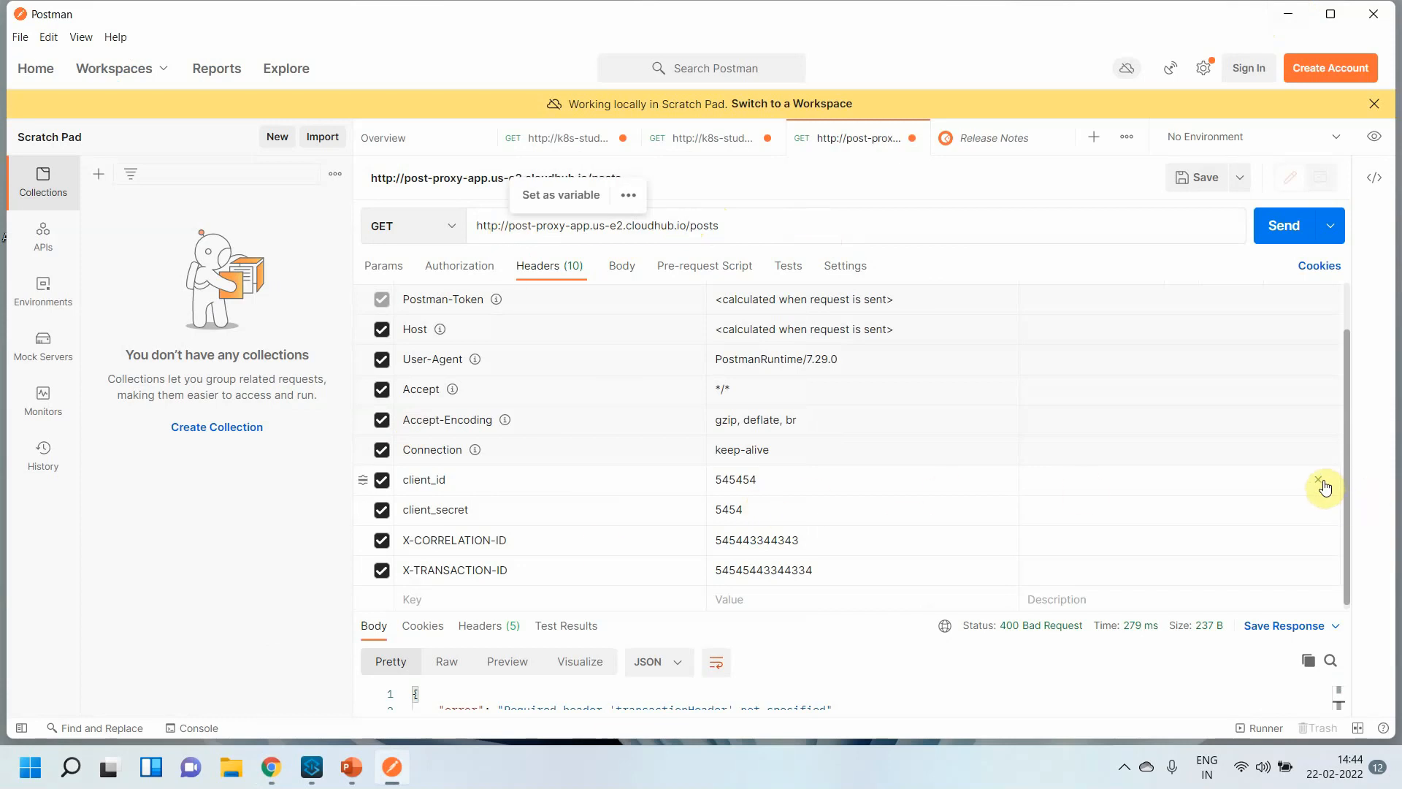
# Remove the client_id and client_secret headers, send the GET request, and enlarge the response area to read the result.
pyautogui.click(1321, 482)
pyautogui.click(1321, 512)
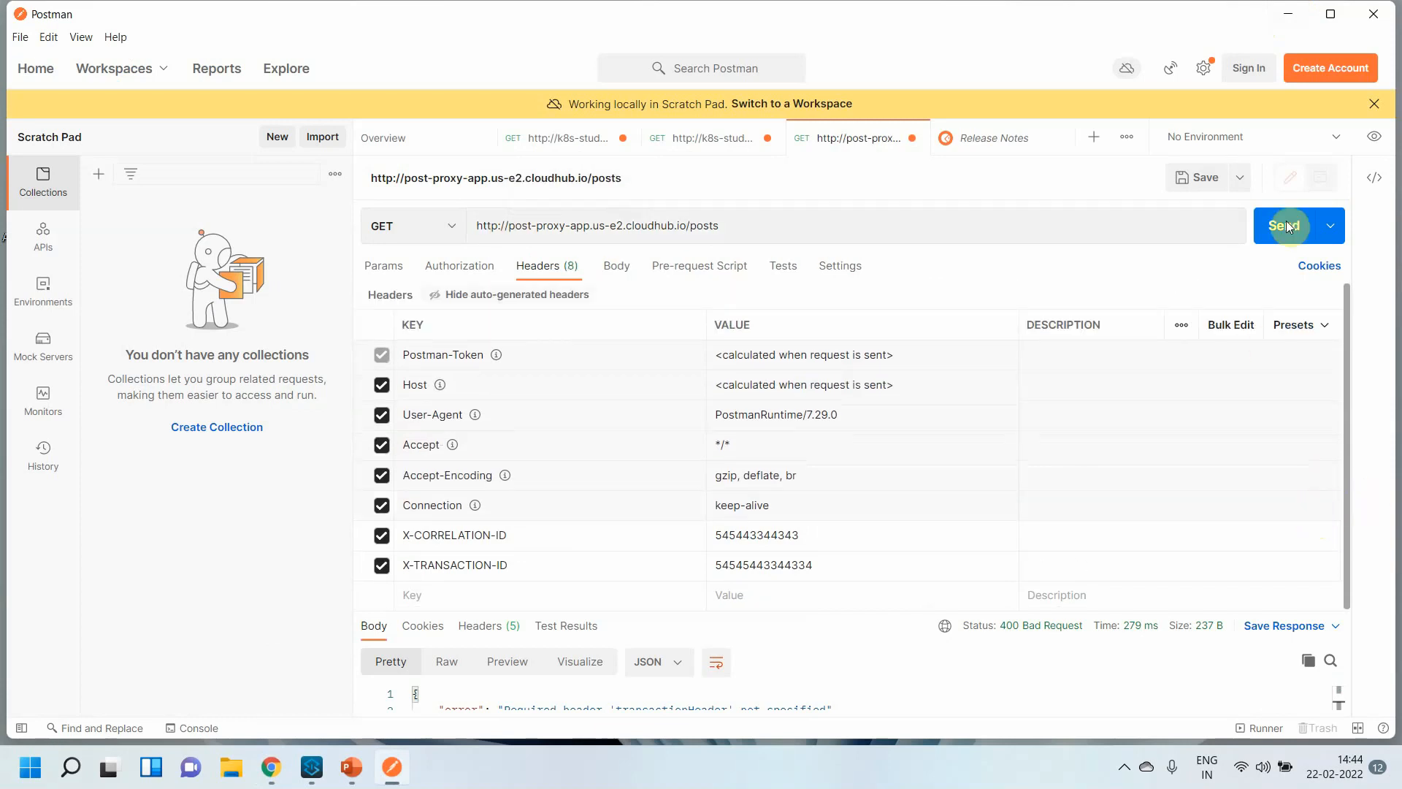
pyautogui.click(1284, 225)
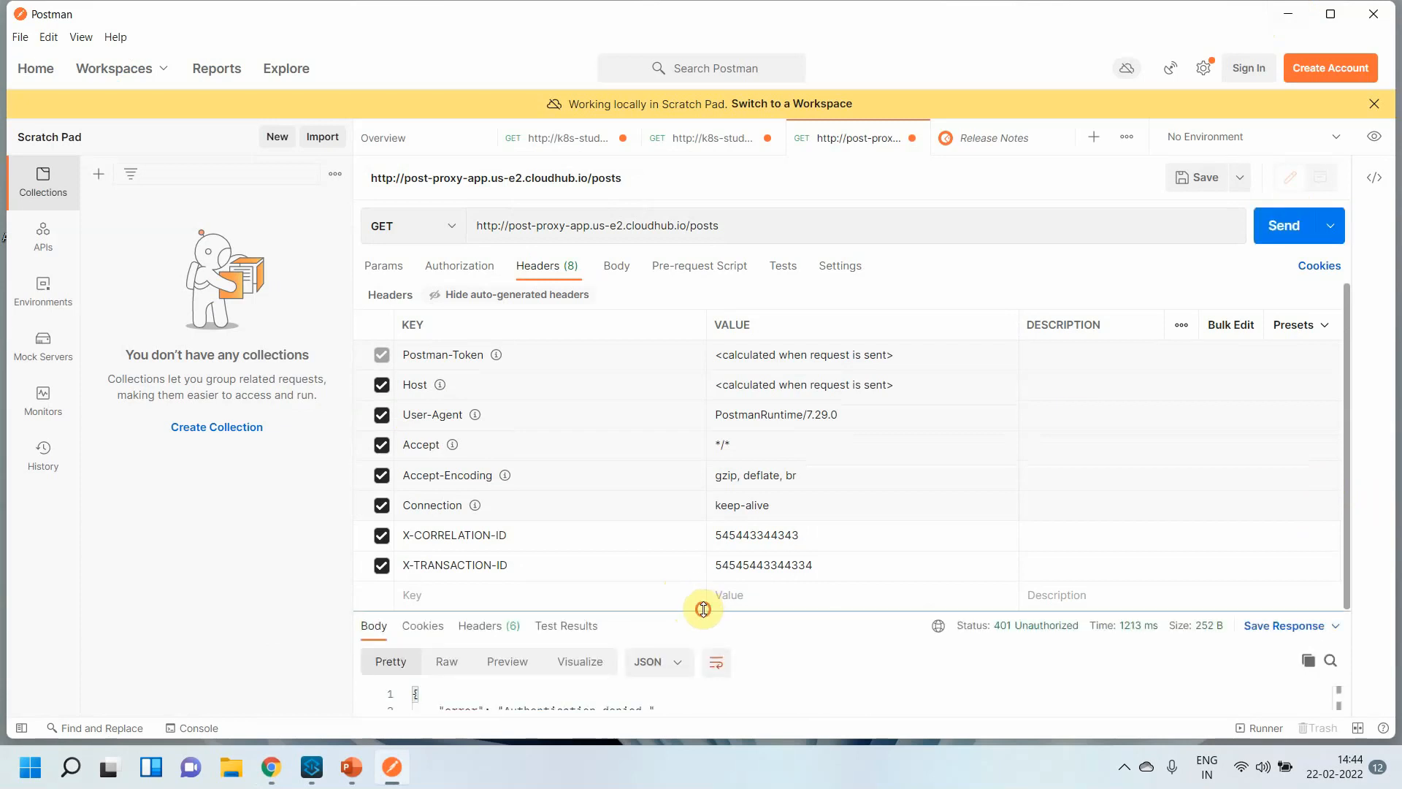
pyautogui.moveTo(701, 604); pyautogui.dragTo(701, 453)
pyautogui.click(561, 577)
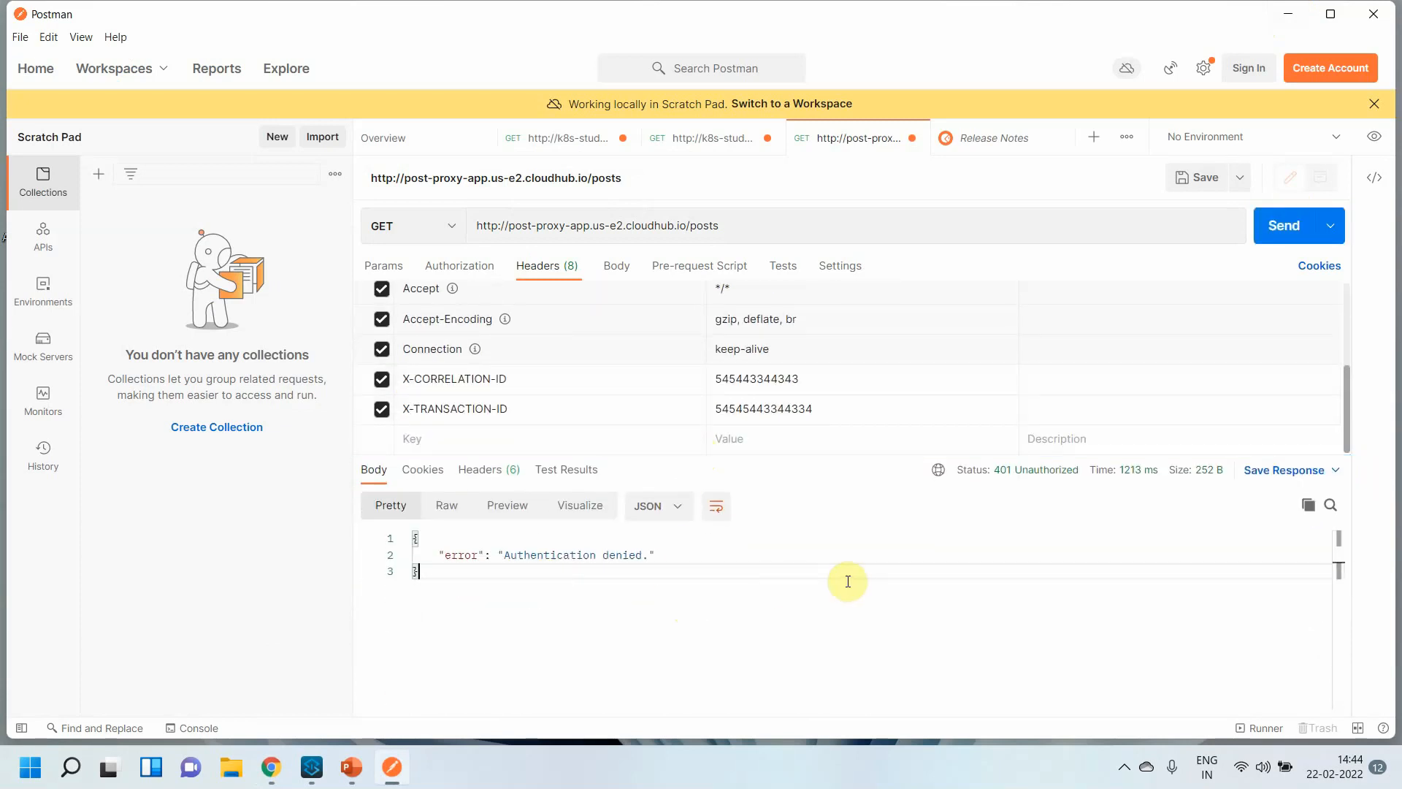
# Return to the browser and open the post-blog-api asset in Anypoint Exchange.
pyautogui.click(270, 769)
pyautogui.click(307, 13)
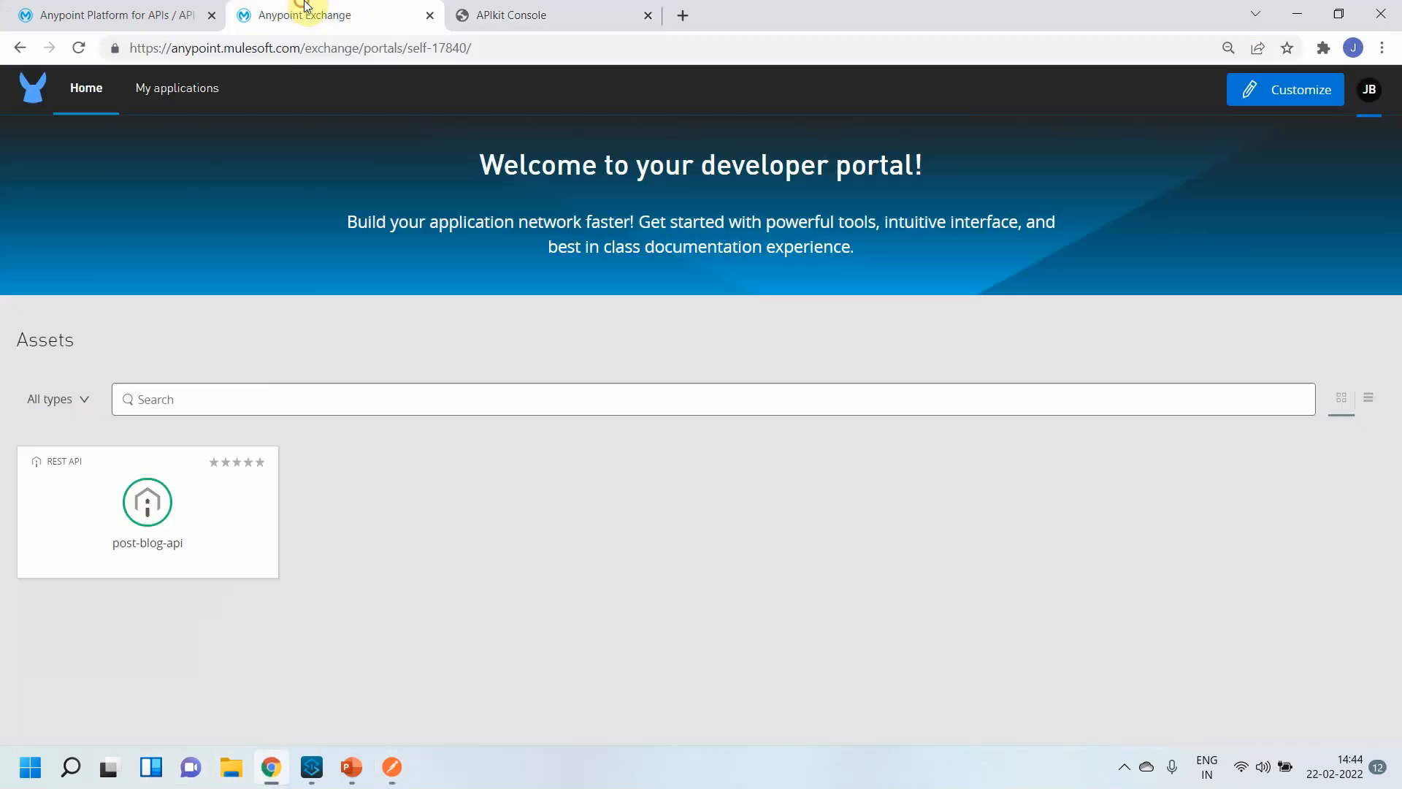
pyautogui.click(31, 7)
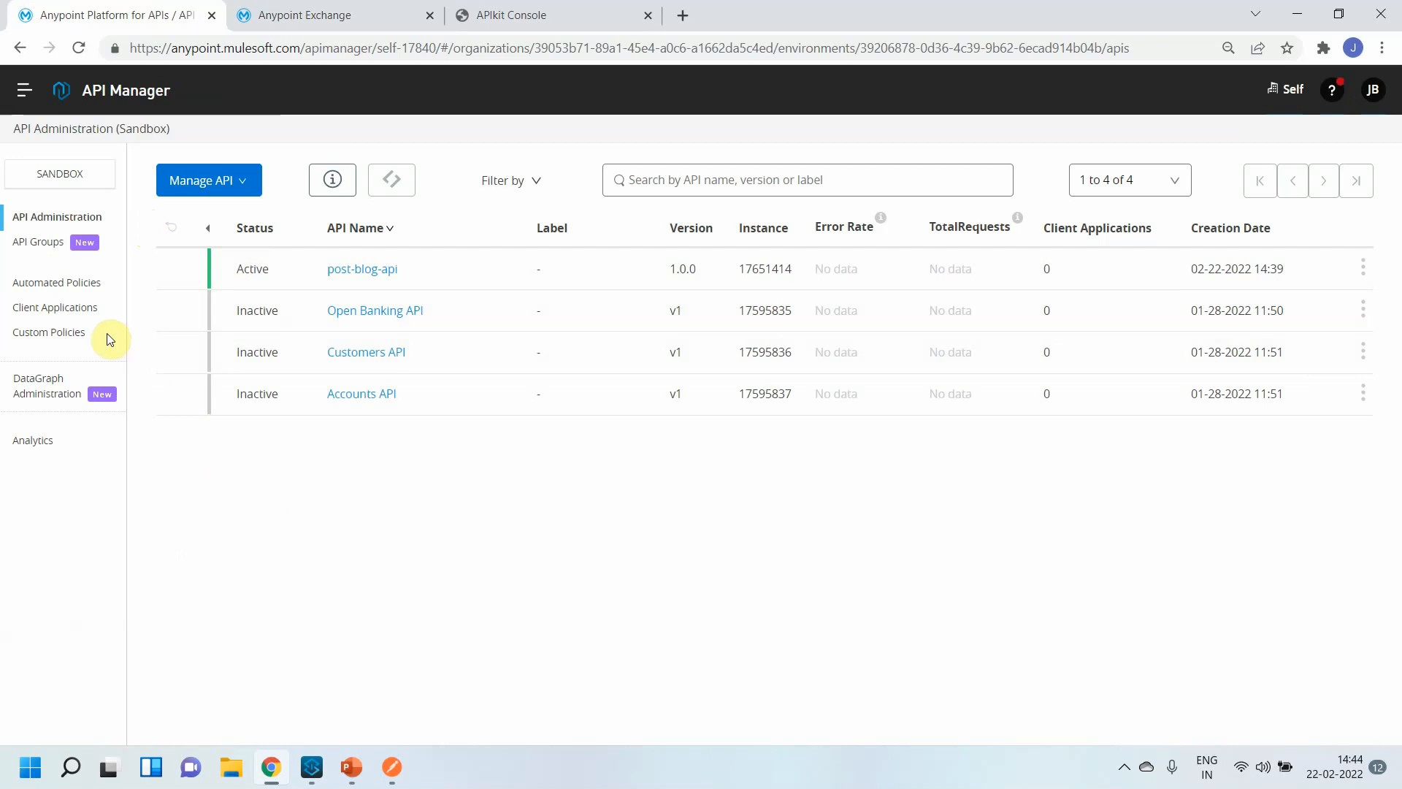
pyautogui.click(24, 99)
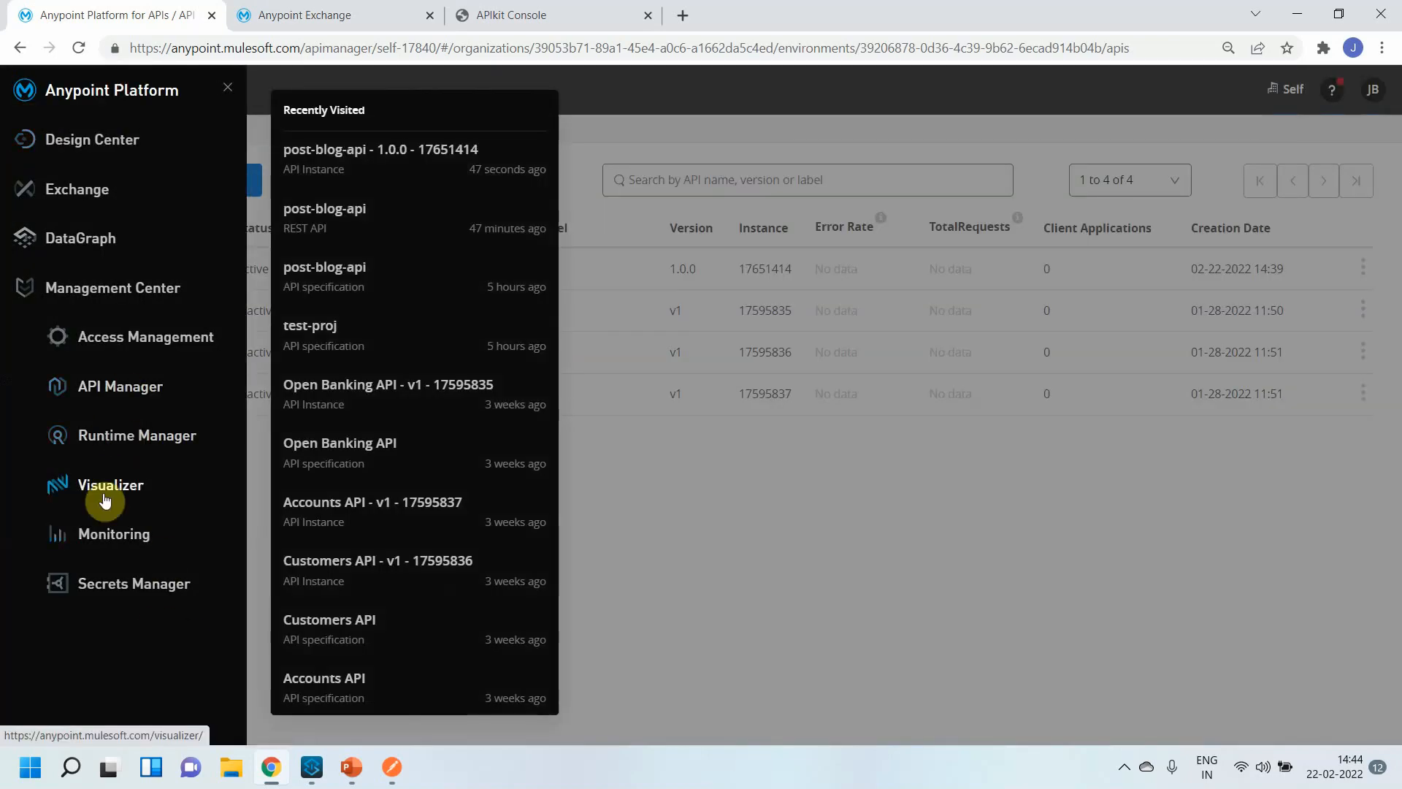
pyautogui.click(81, 189)
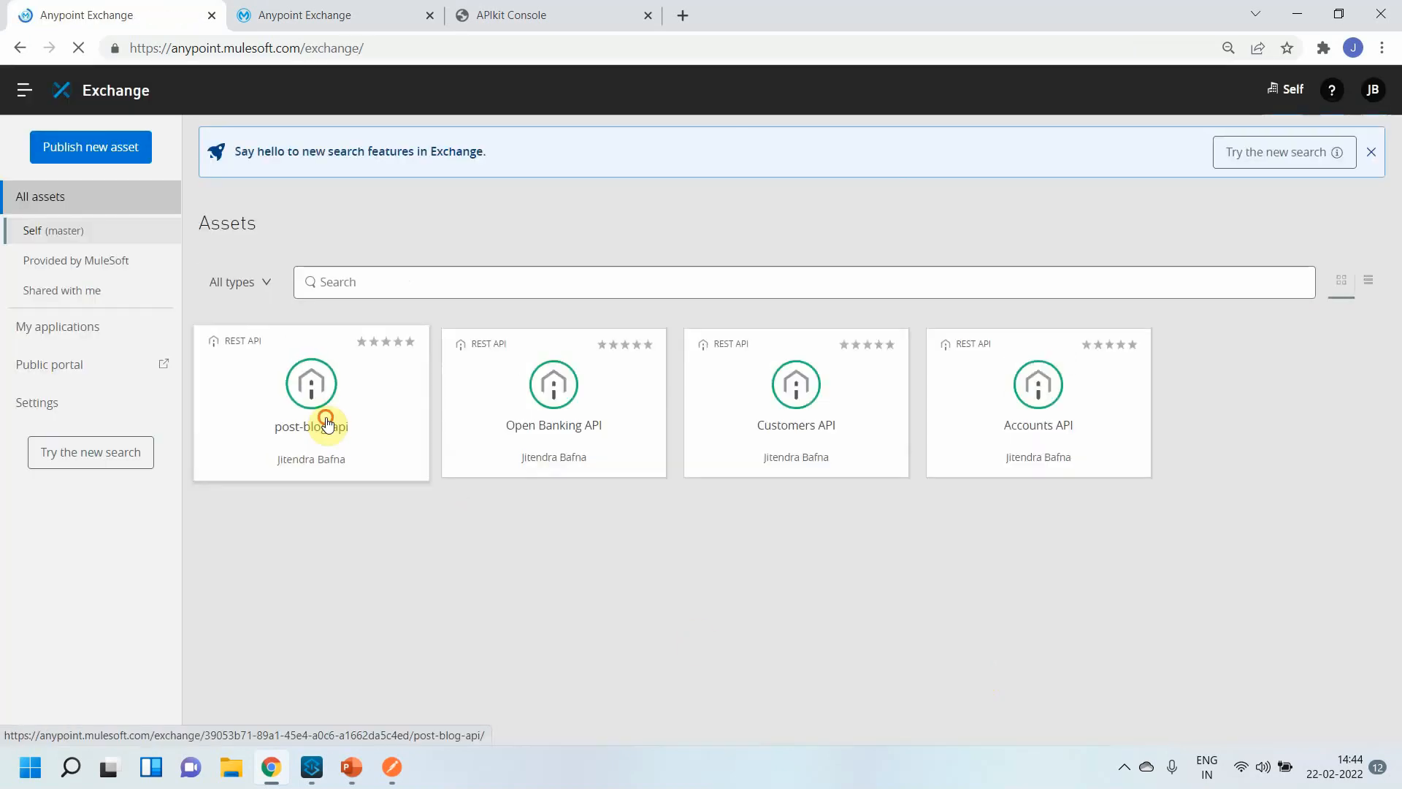
pyautogui.click(325, 423)
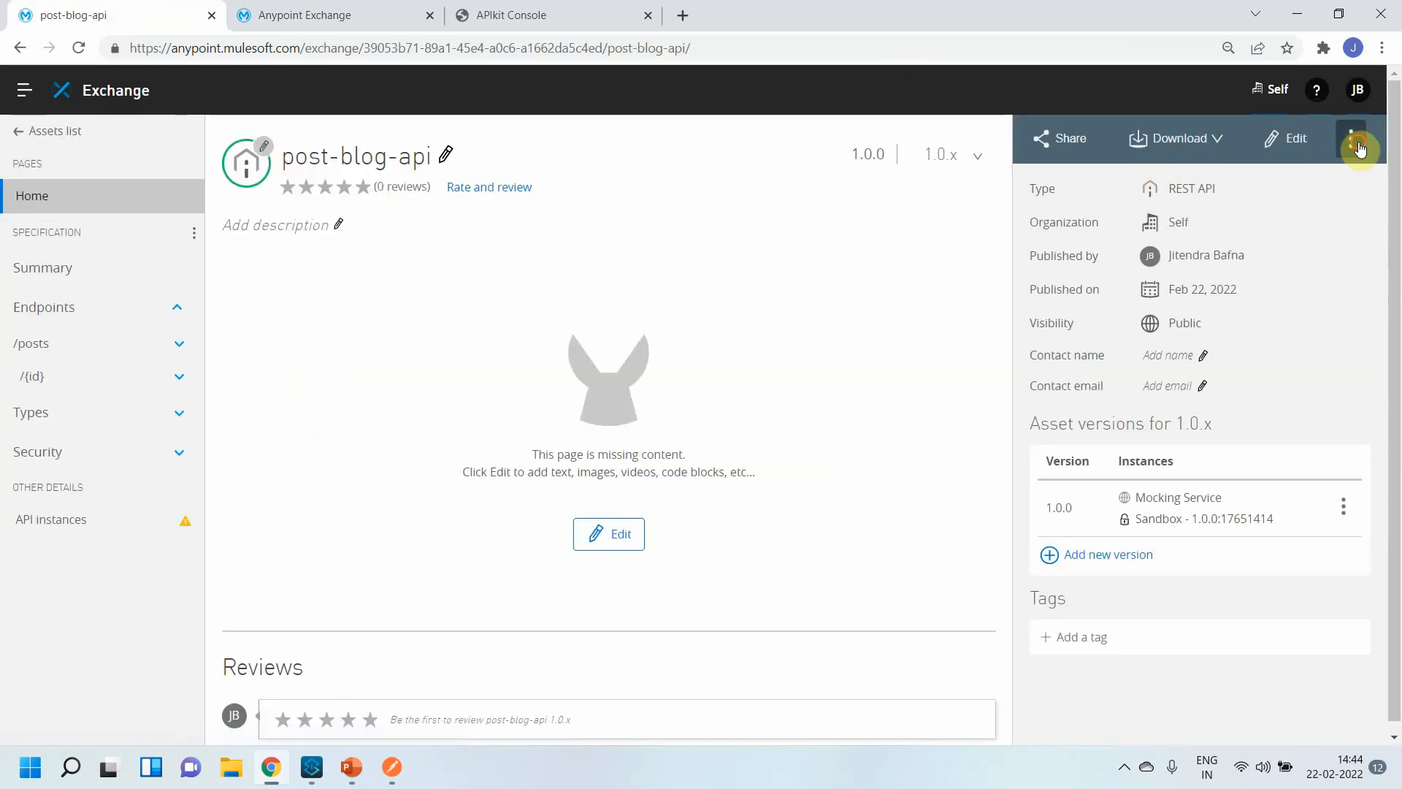
# Start an access request for post-blog-api, choosing the Sandbox API instance 1.0.0:17651414.
pyautogui.click(1351, 138)
pyautogui.click(1295, 195)
pyautogui.click(795, 357)
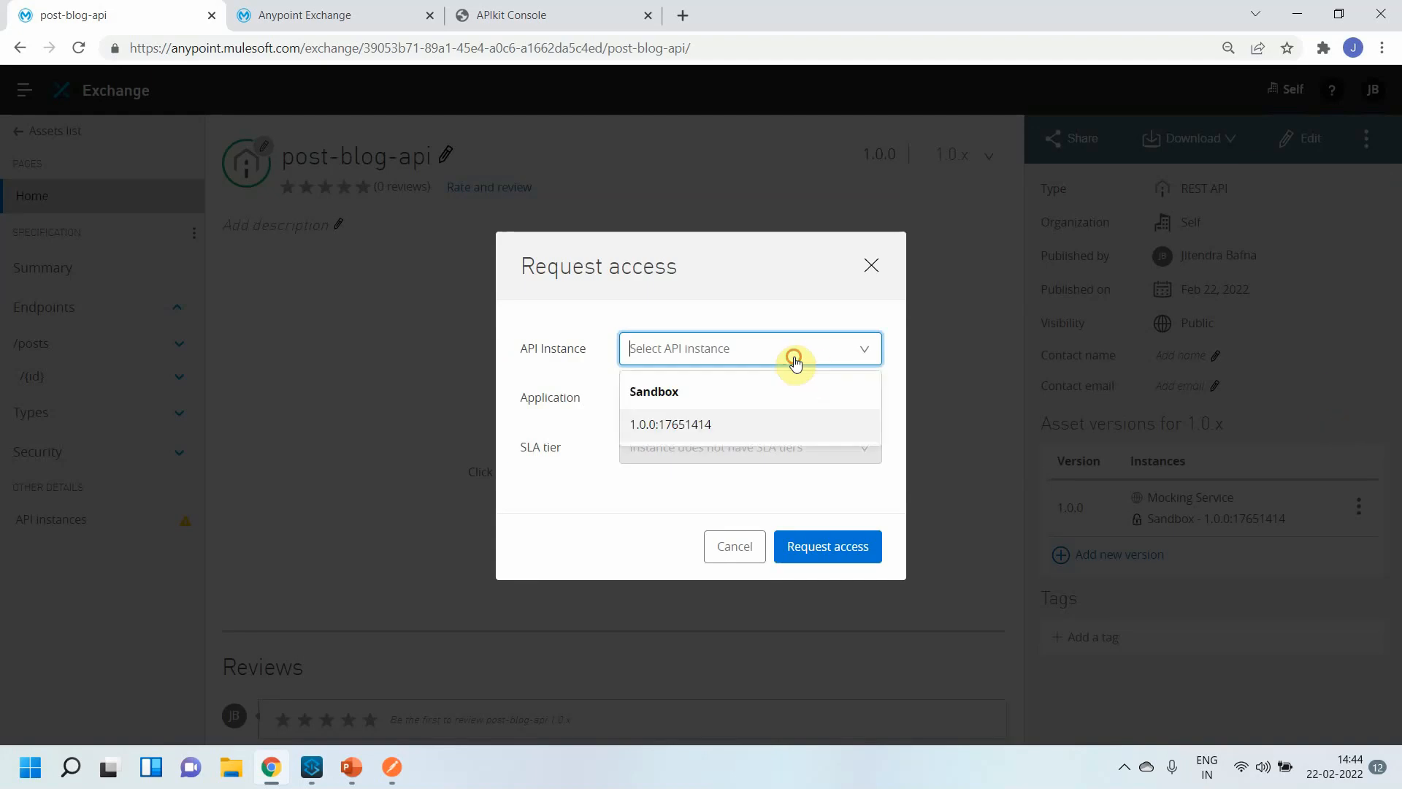
pyautogui.click(677, 426)
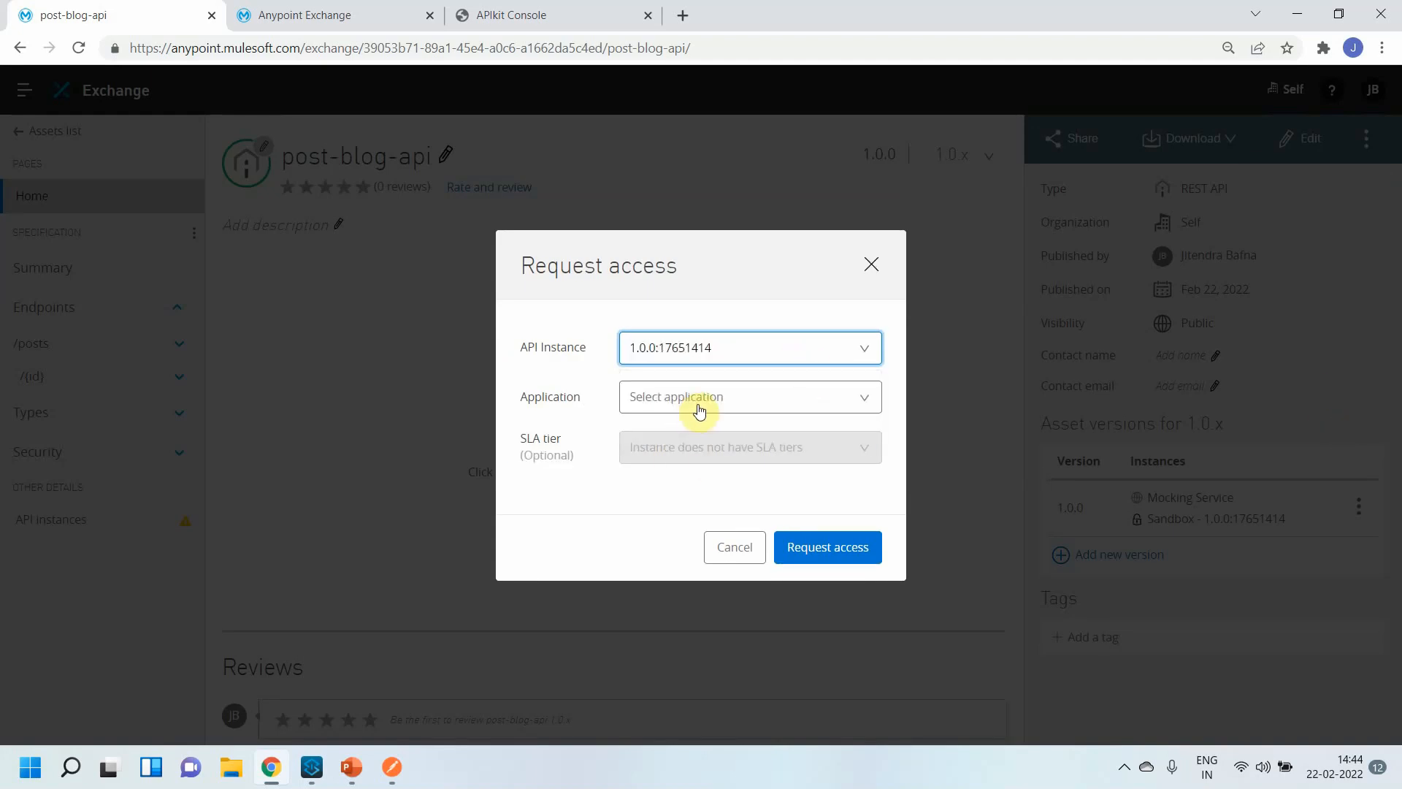
# Create a new application named TestApp for the access request, leaving its optional fields empty, and submit the request.
pyautogui.click(699, 407)
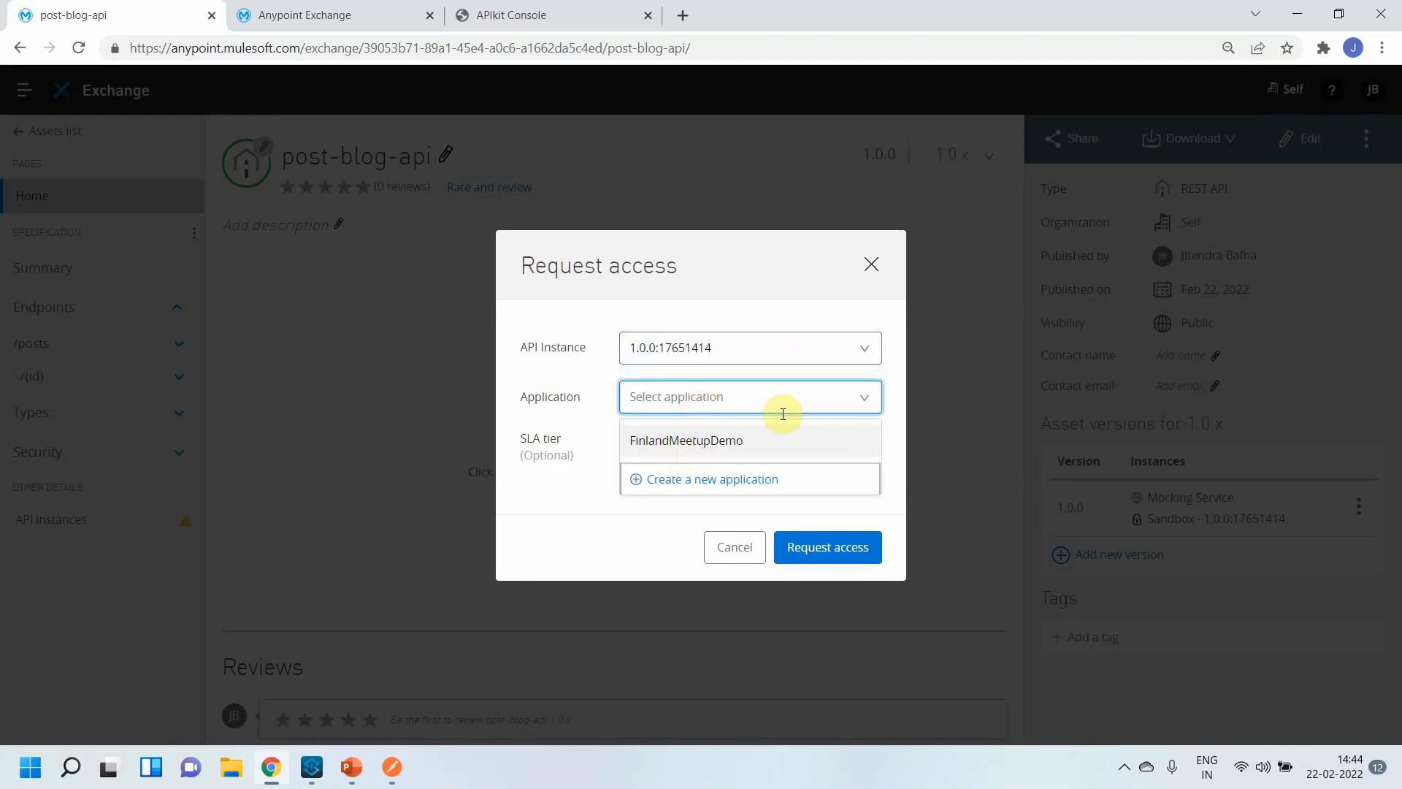
pyautogui.click(731, 402)
pyautogui.write('TestApp')
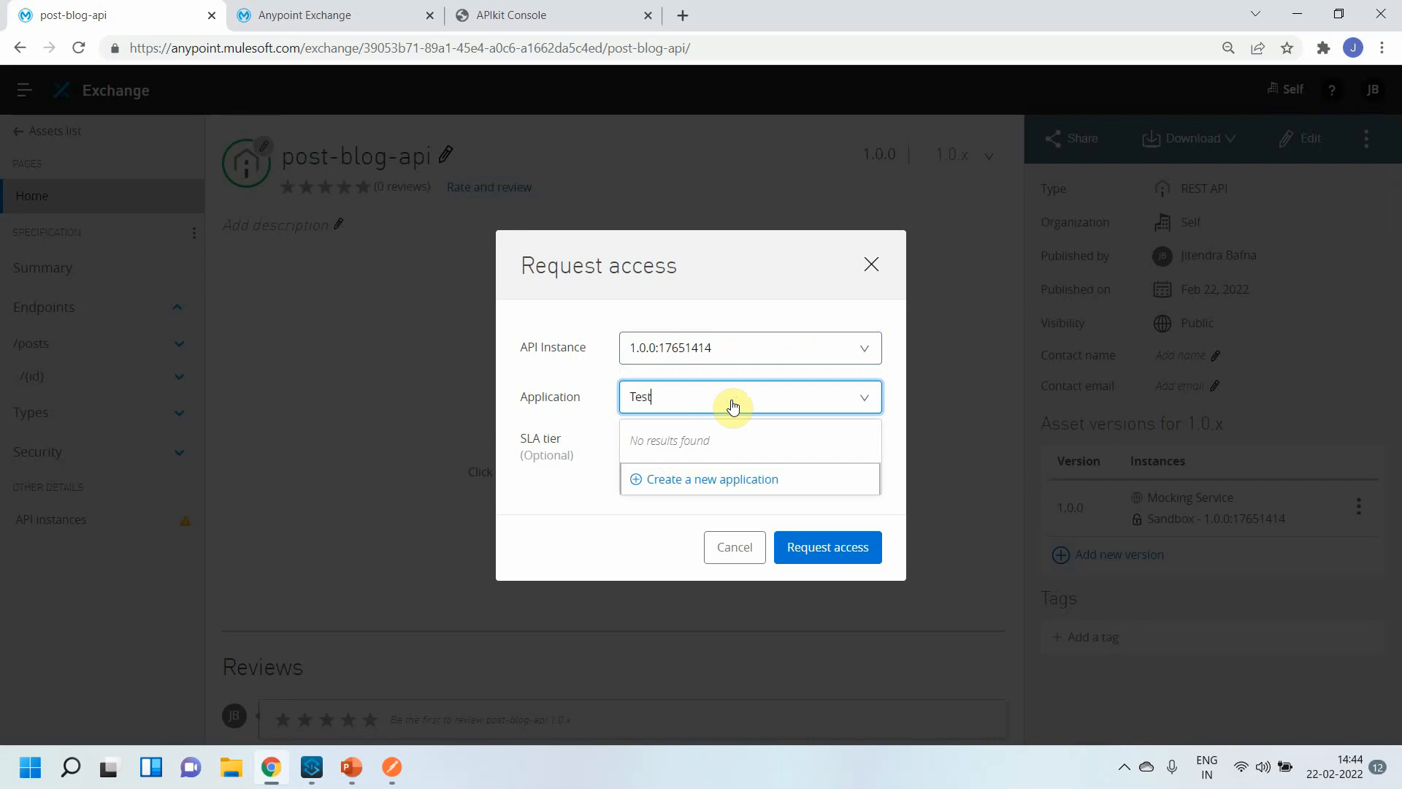
pyautogui.click(707, 480)
pyautogui.click(629, 325)
pyautogui.write('T')
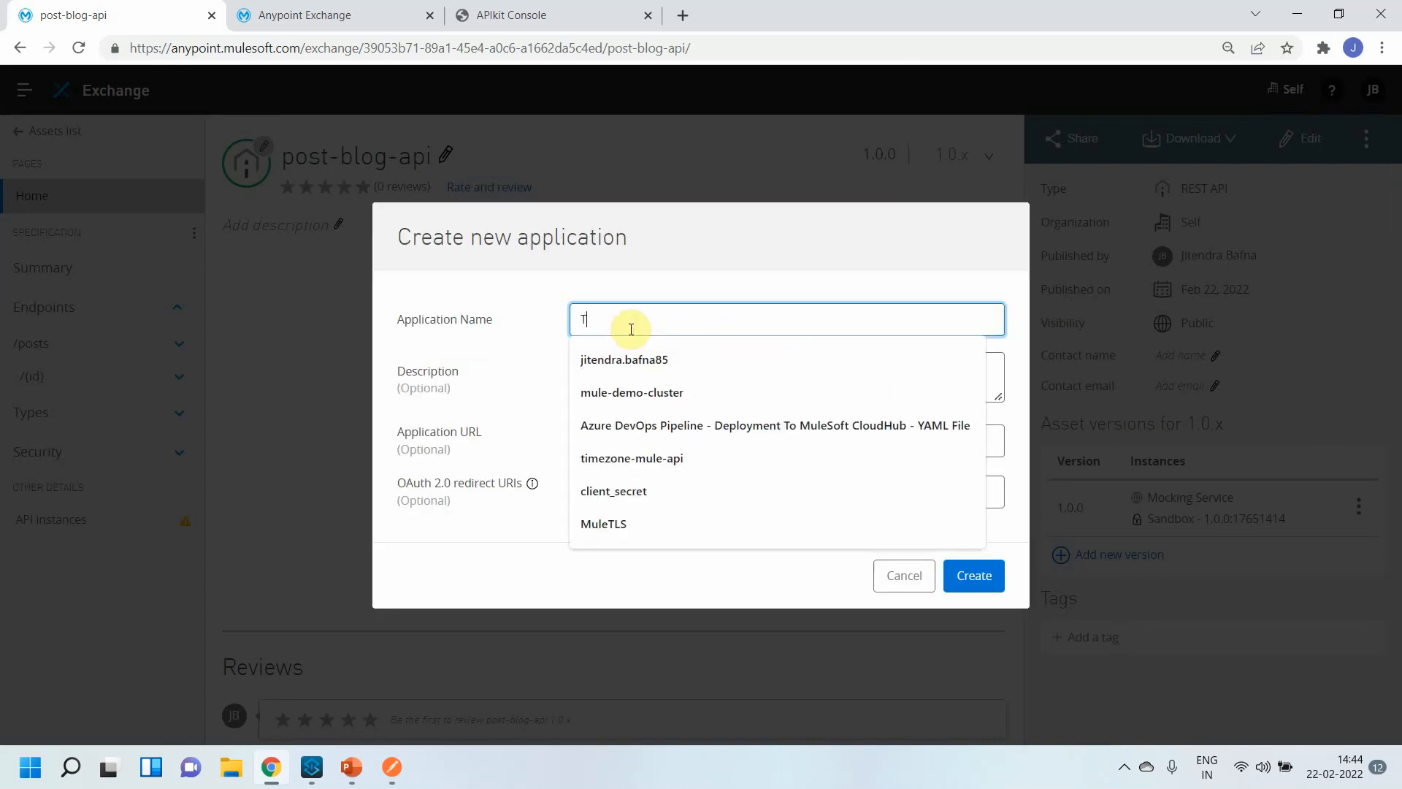
pyautogui.write('estApp')
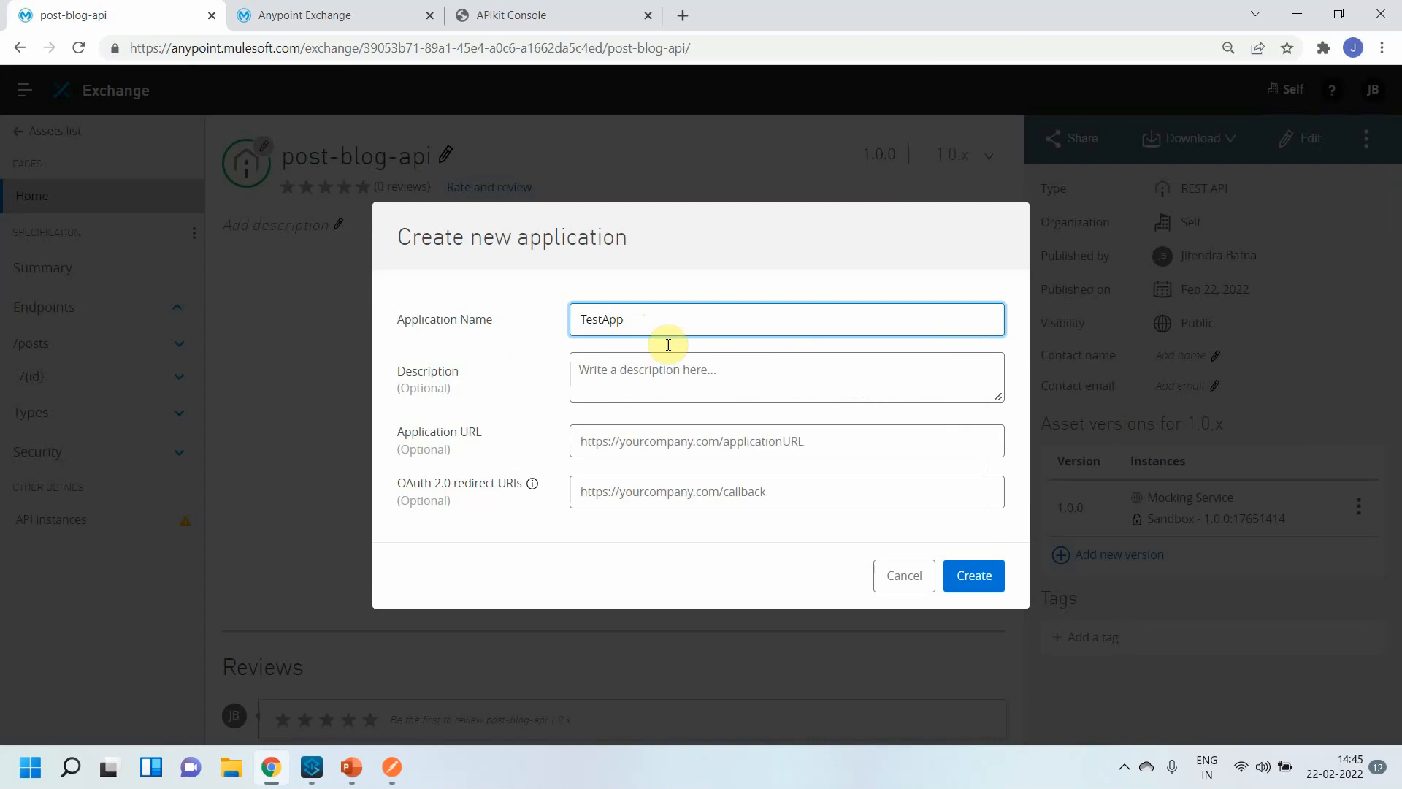
pyautogui.click(962, 576)
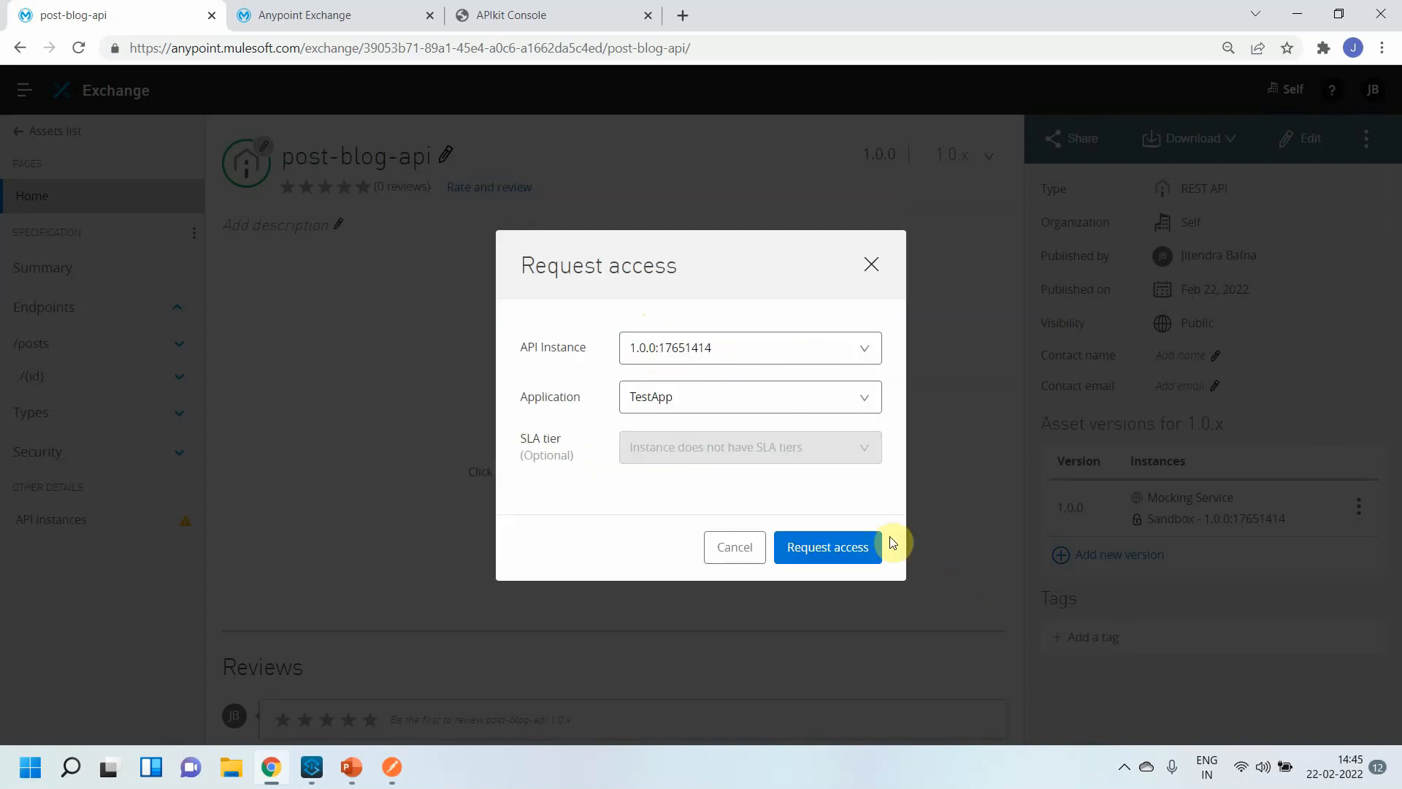
pyautogui.click(851, 554)
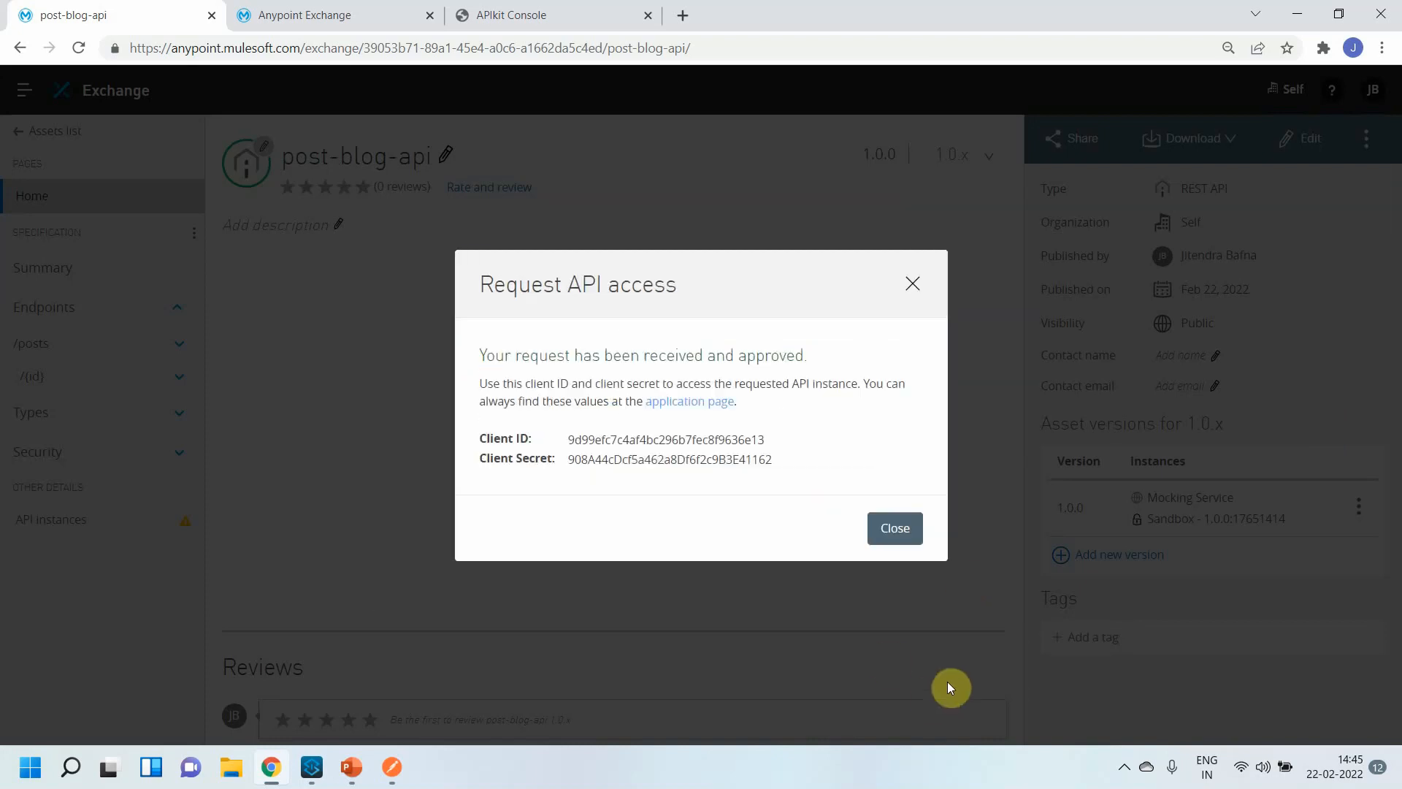
# Copy the client secret issued for TestApp, bring up Postman, and close the API access dialog in the browser.
pyautogui.click(784, 462)
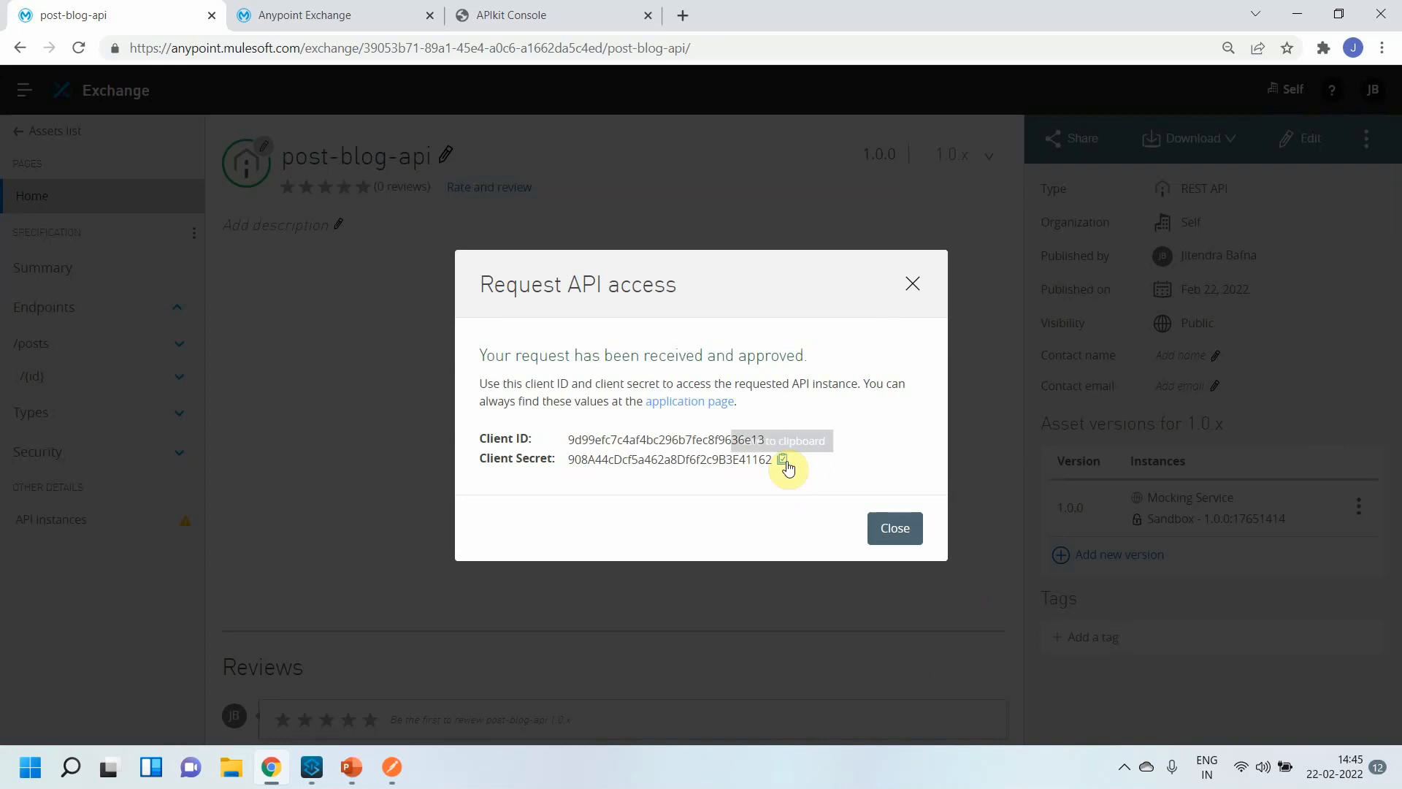
pyautogui.click(400, 770)
pyautogui.click(406, 771)
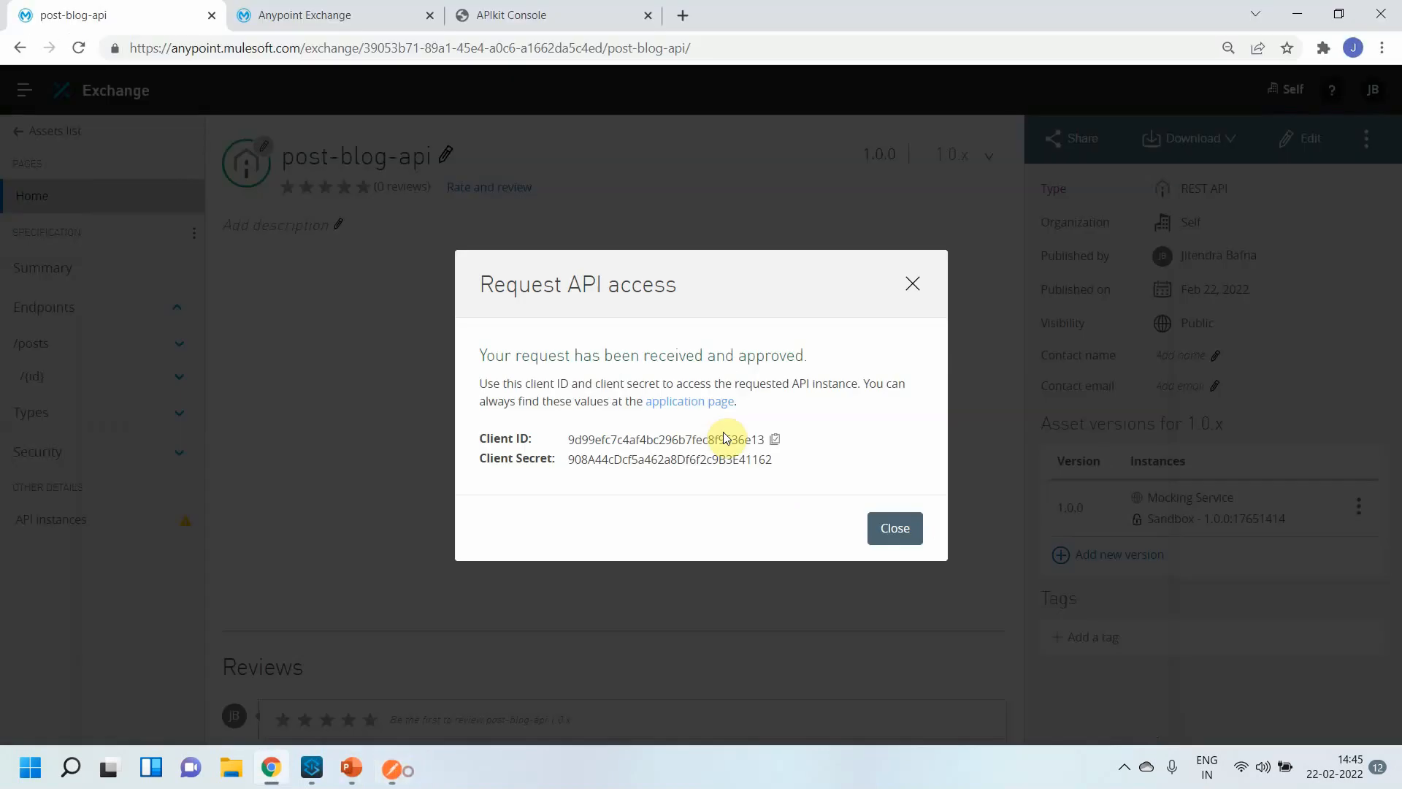
pyautogui.click(912, 284)
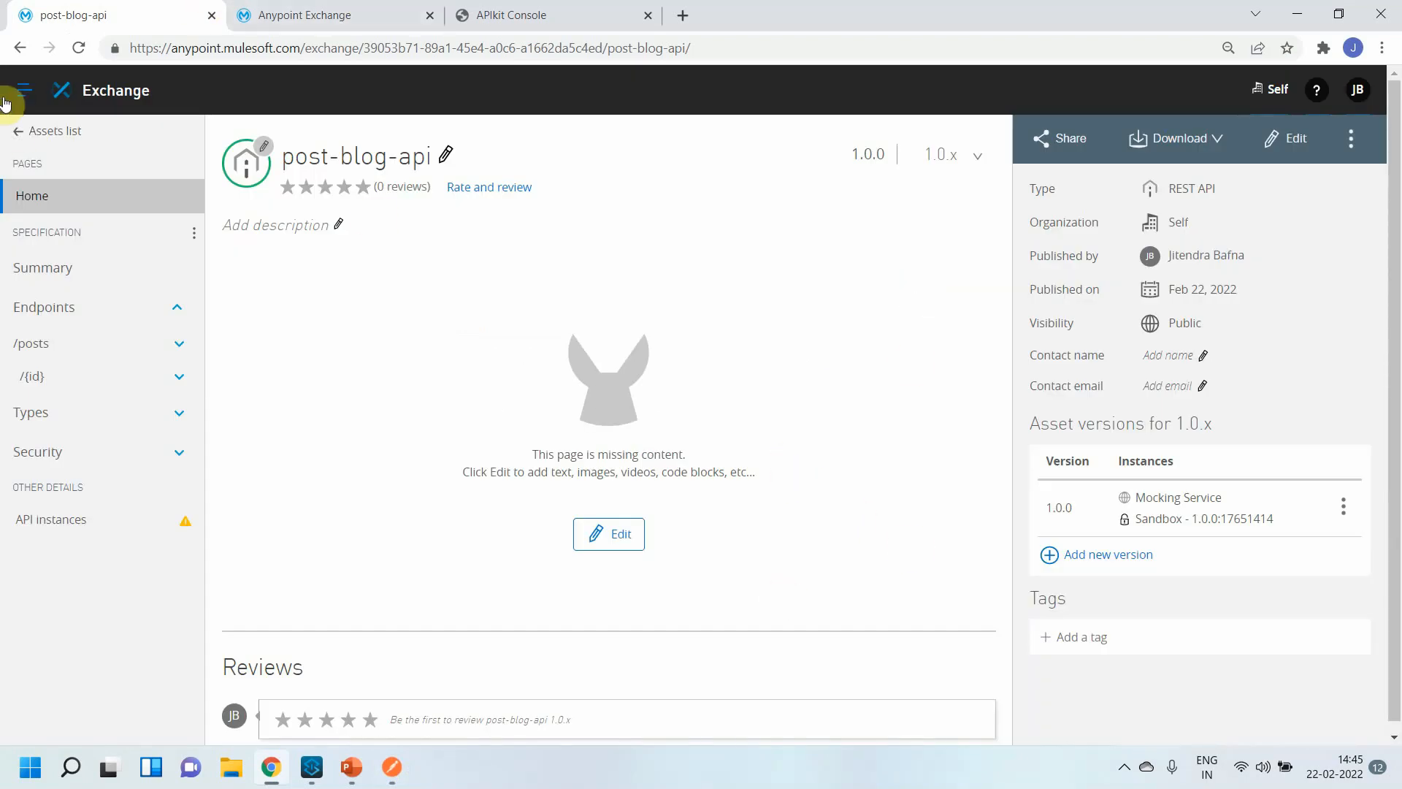
# Return to API Manager, open the settings page of post-blog-api and look through its available actions.
pyautogui.click(26, 90)
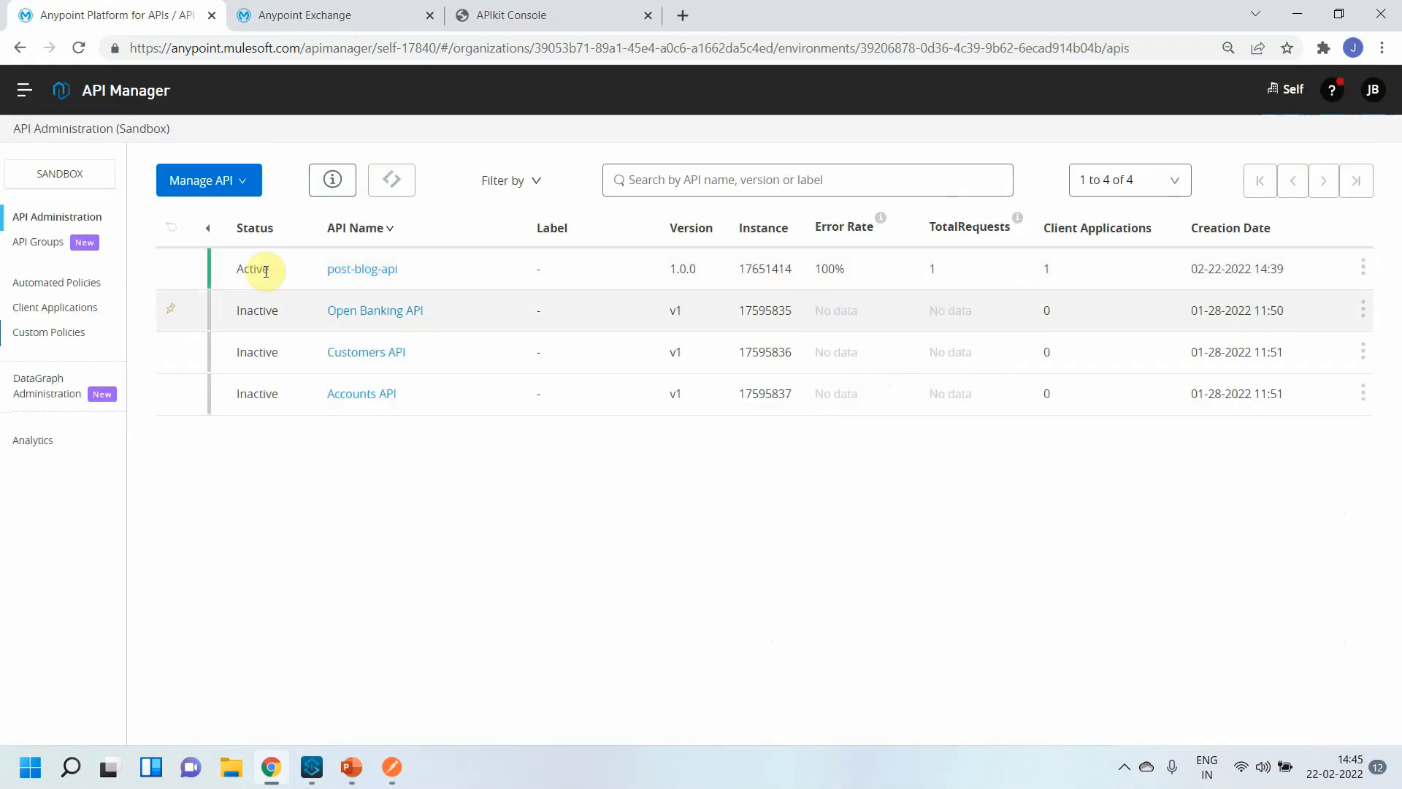
pyautogui.click(365, 270)
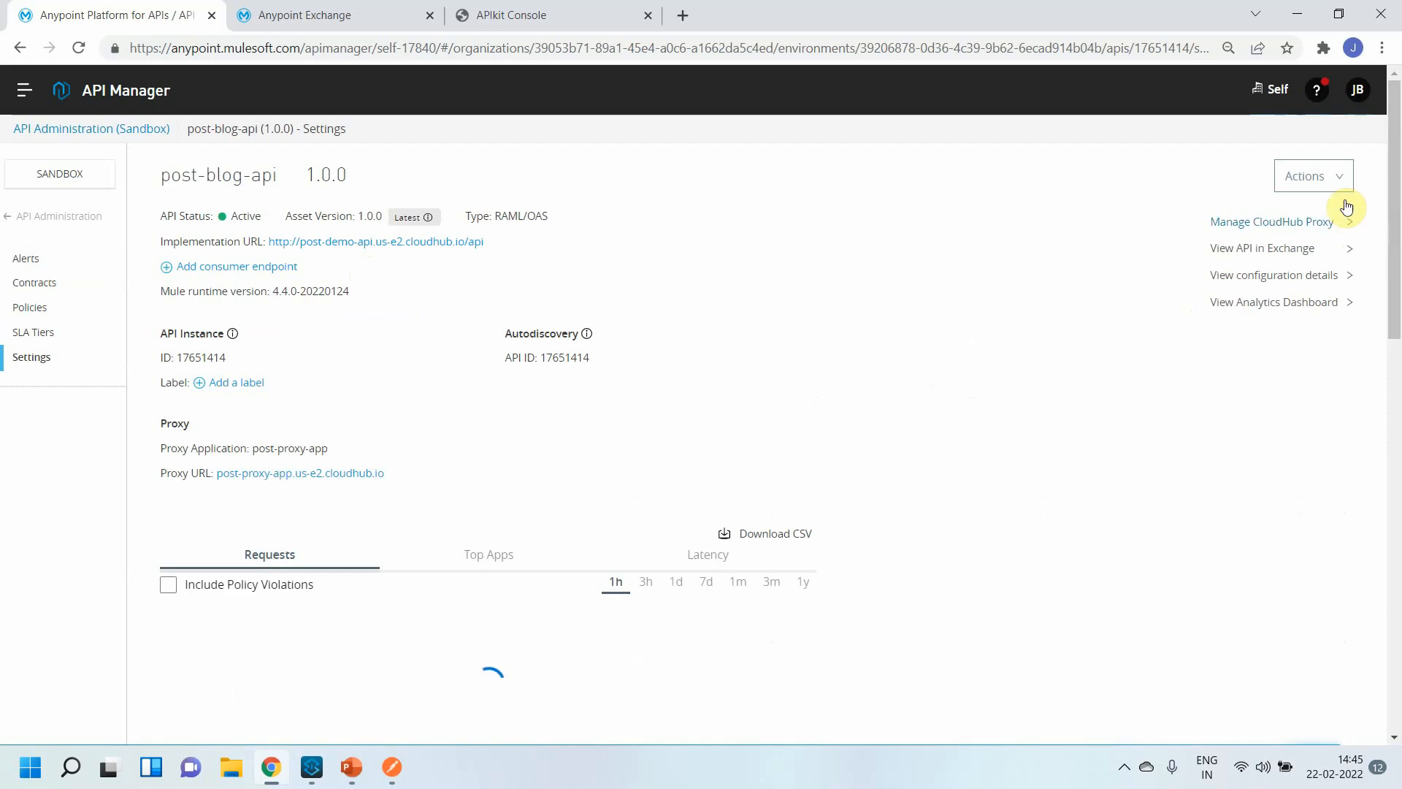
pyautogui.click(1333, 186)
pyautogui.click(1244, 438)
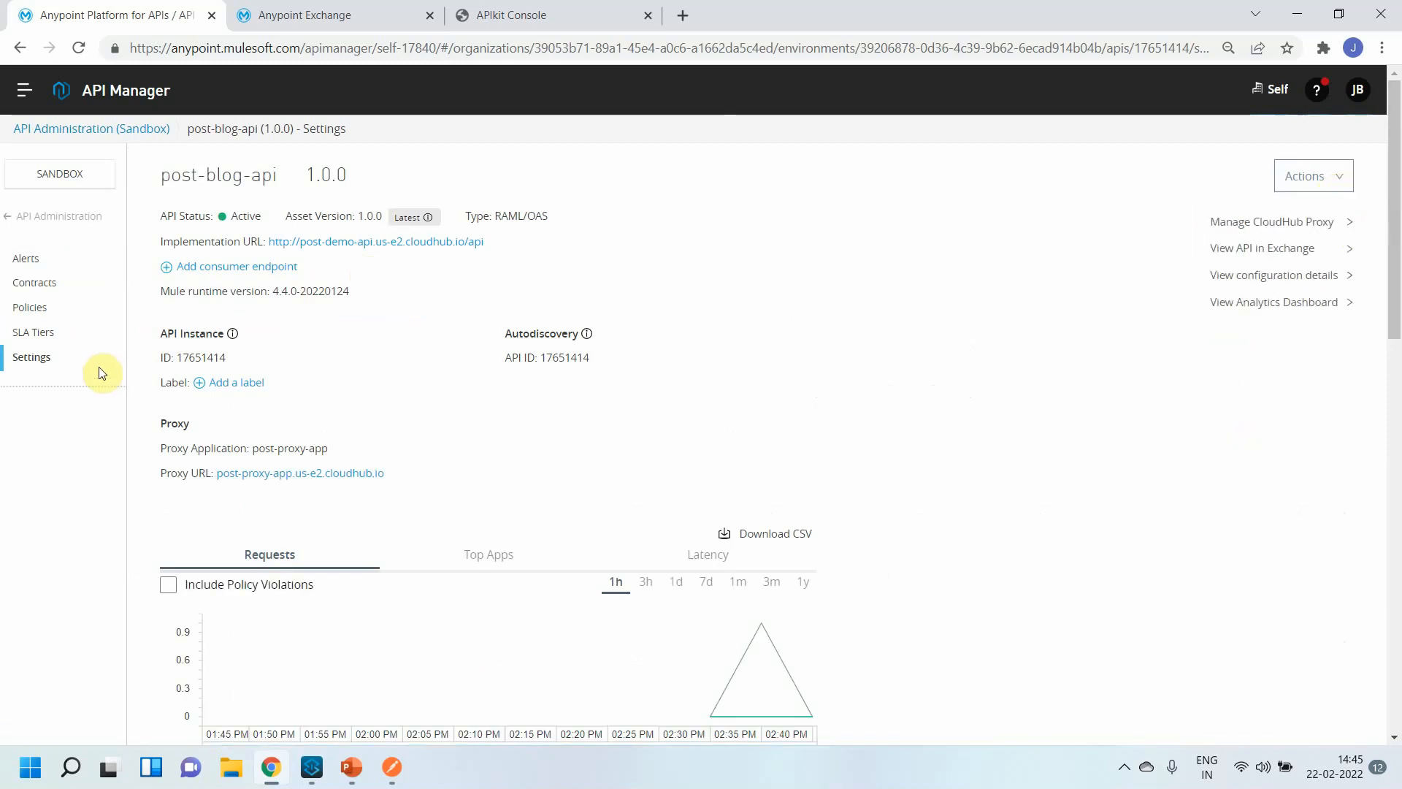
# Go back to the API list, reopen post-blog-api and review its API and deployment configuration.
pyautogui.click(60, 216)
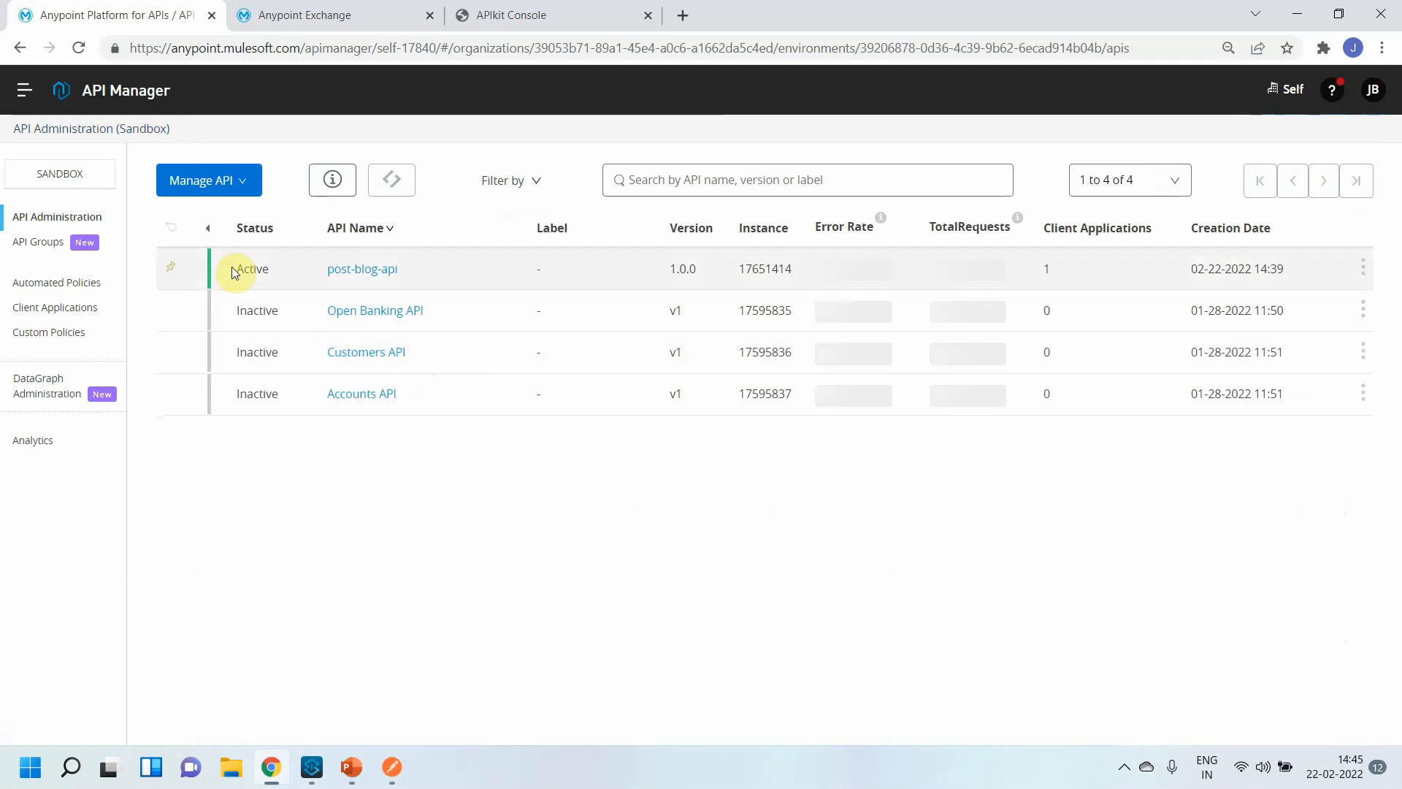
pyautogui.click(355, 278)
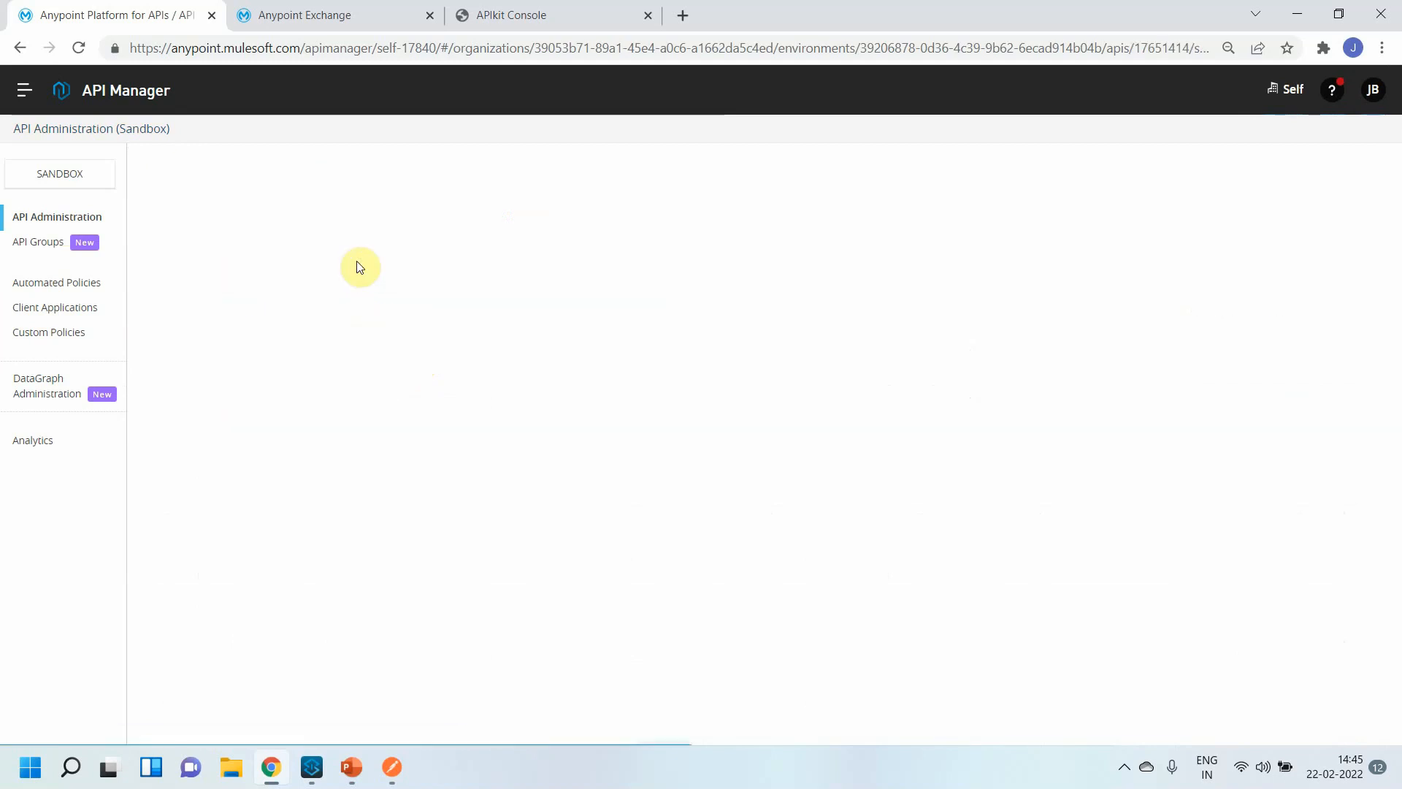
pyautogui.scroll(-4, 358, 268)
pyautogui.scroll(-8, 485, 470)
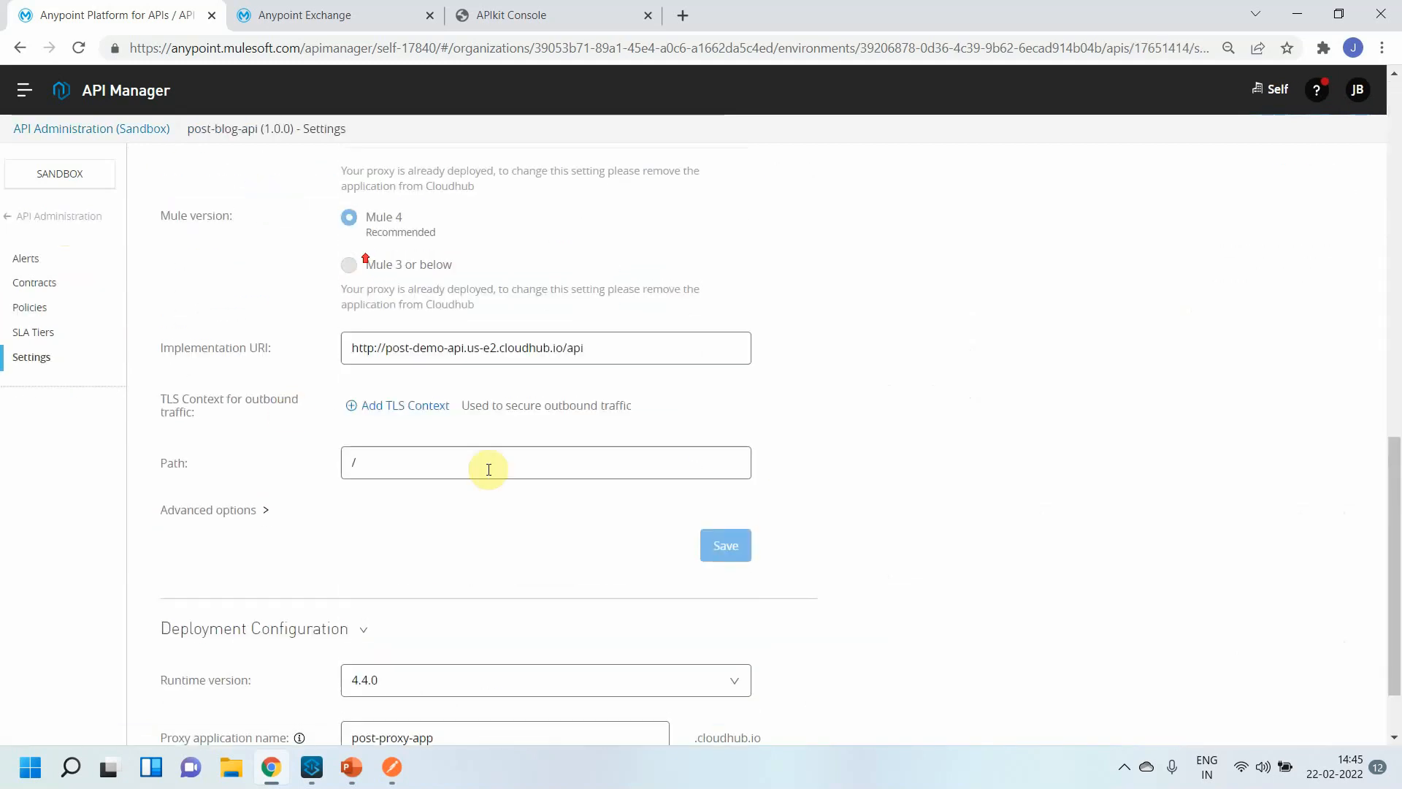
pyautogui.scroll(11, 601, 331)
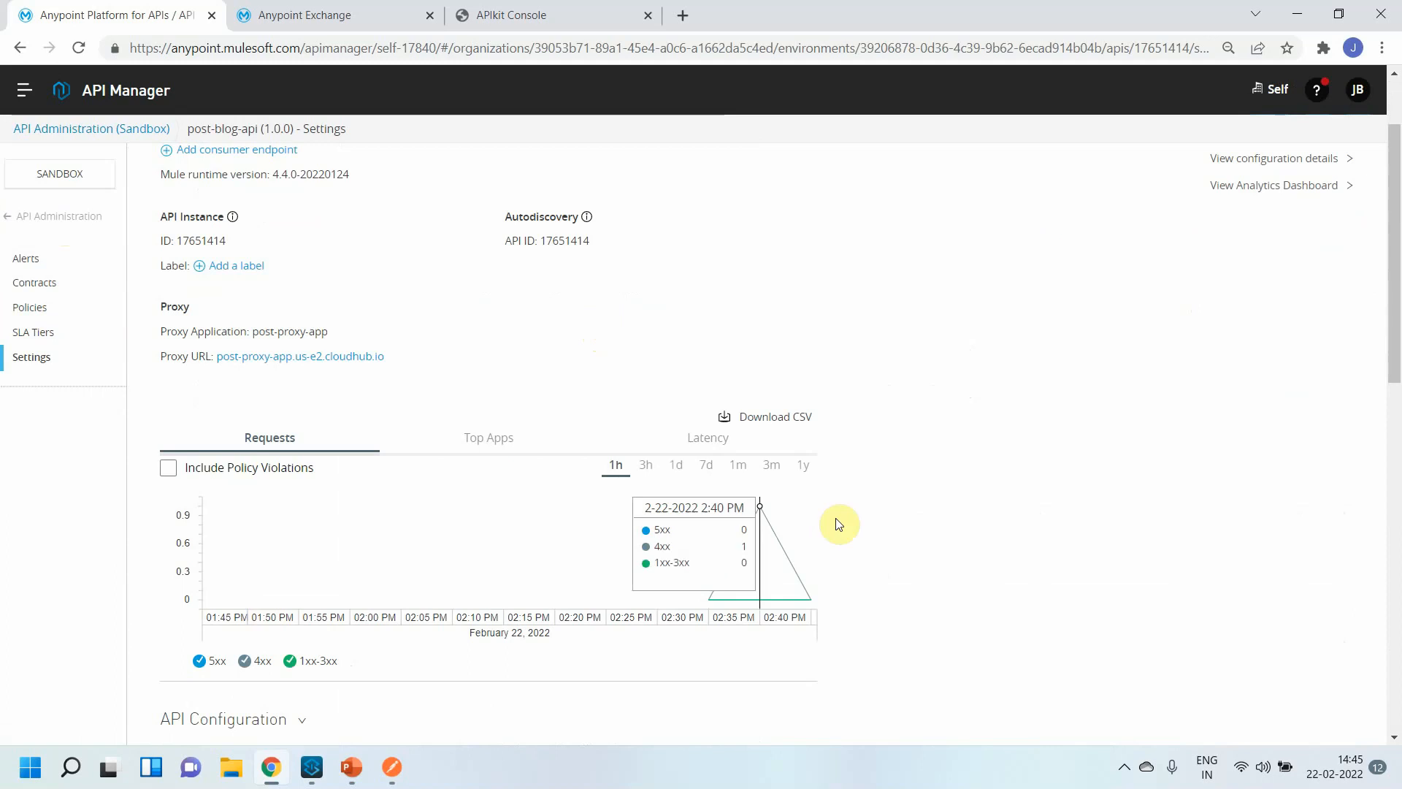
# View the Top Apps and Latency charts of post-blog-api, and return to its Requests chart.
pyautogui.click(491, 441)
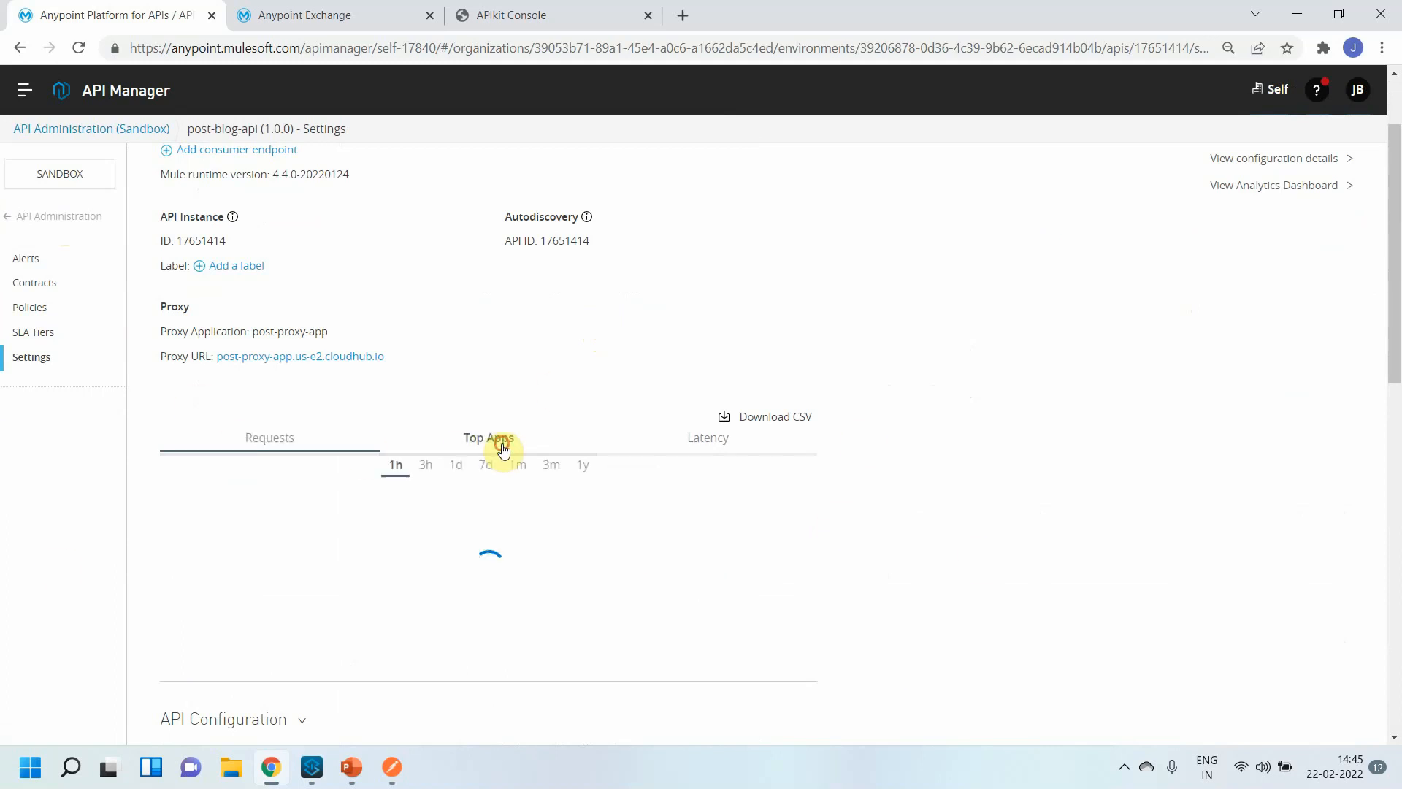
pyautogui.click(690, 441)
pyautogui.click(264, 444)
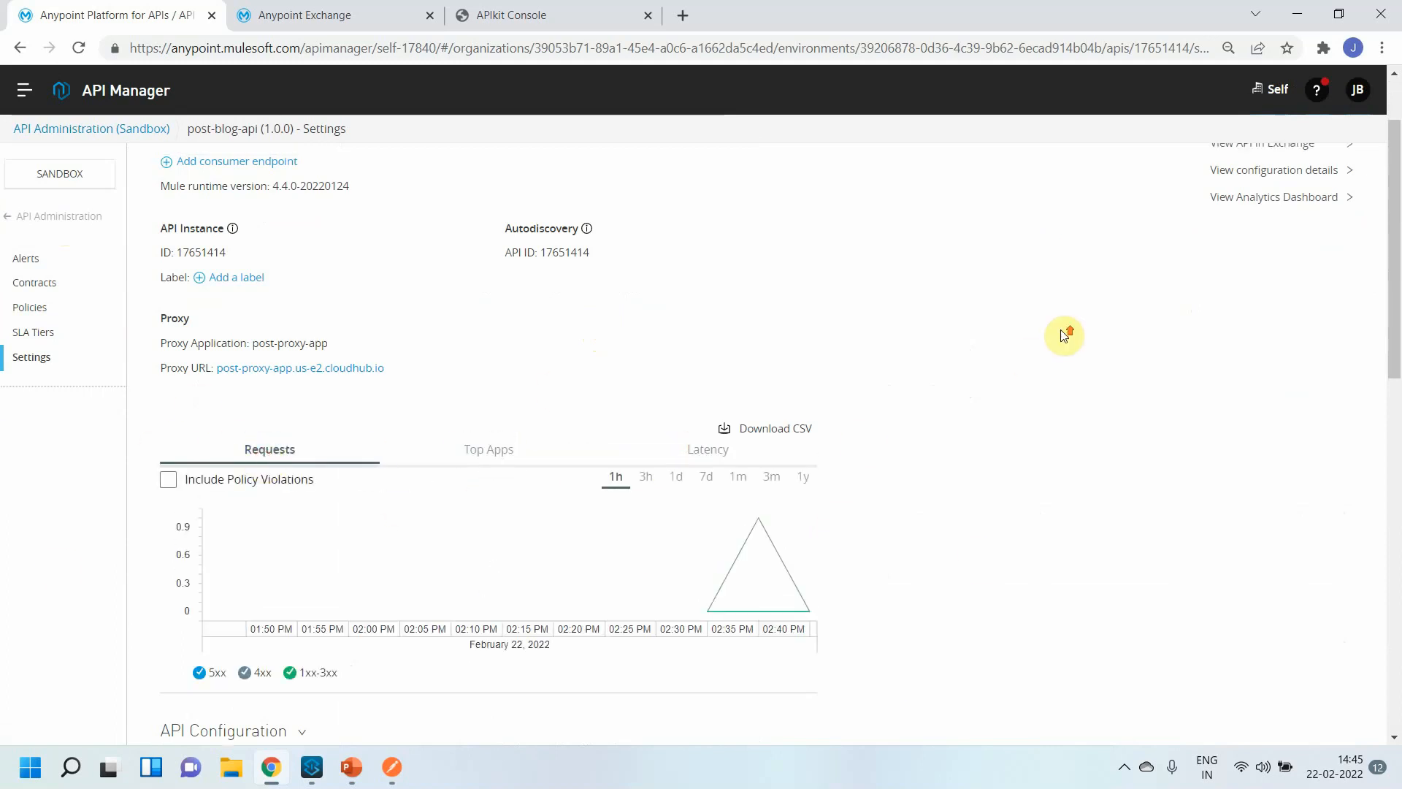
# Open the Analytics Dashboard and examine the requests by date, location, application and platform.
pyautogui.scroll(2, 1264, 345)
pyautogui.click(1256, 306)
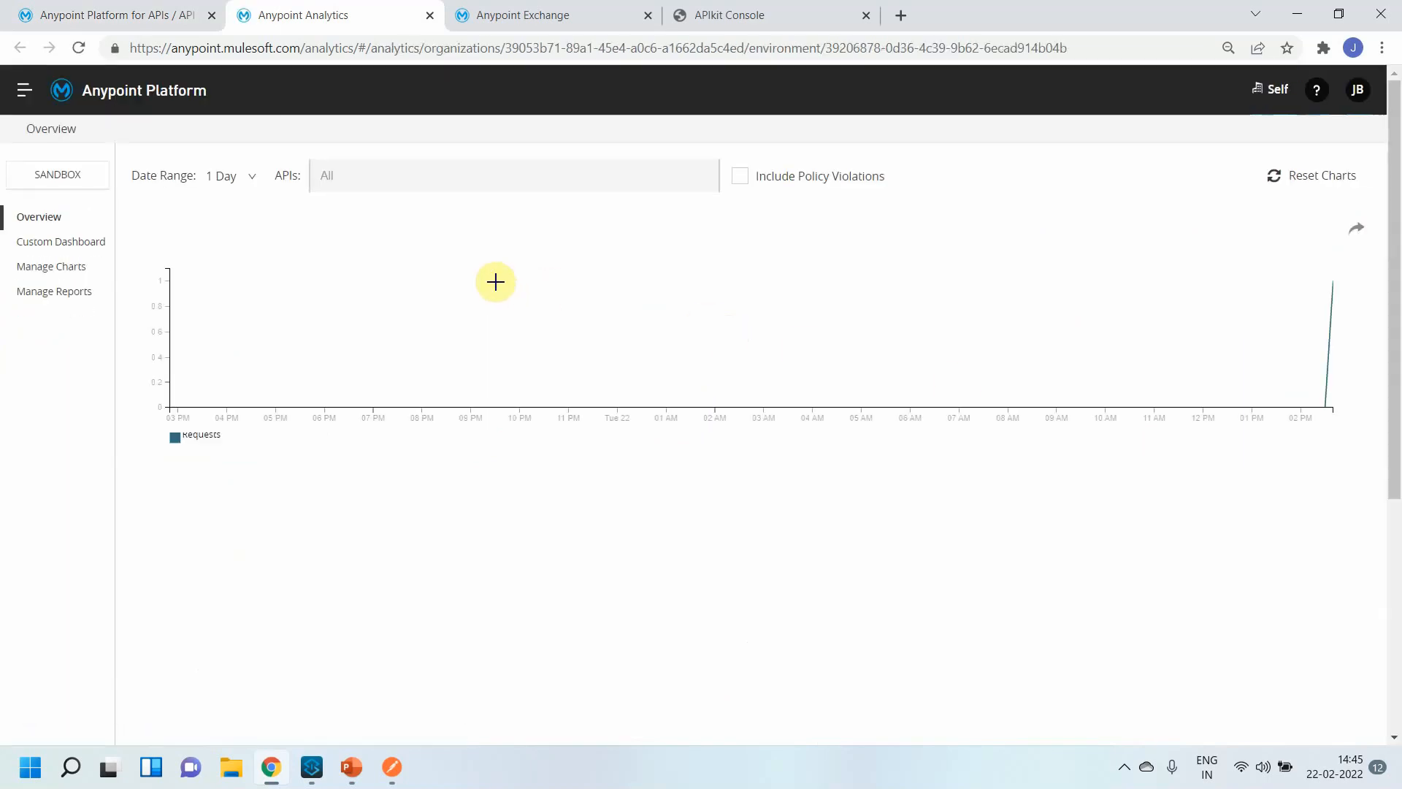
pyautogui.scroll(-5, 595, 560)
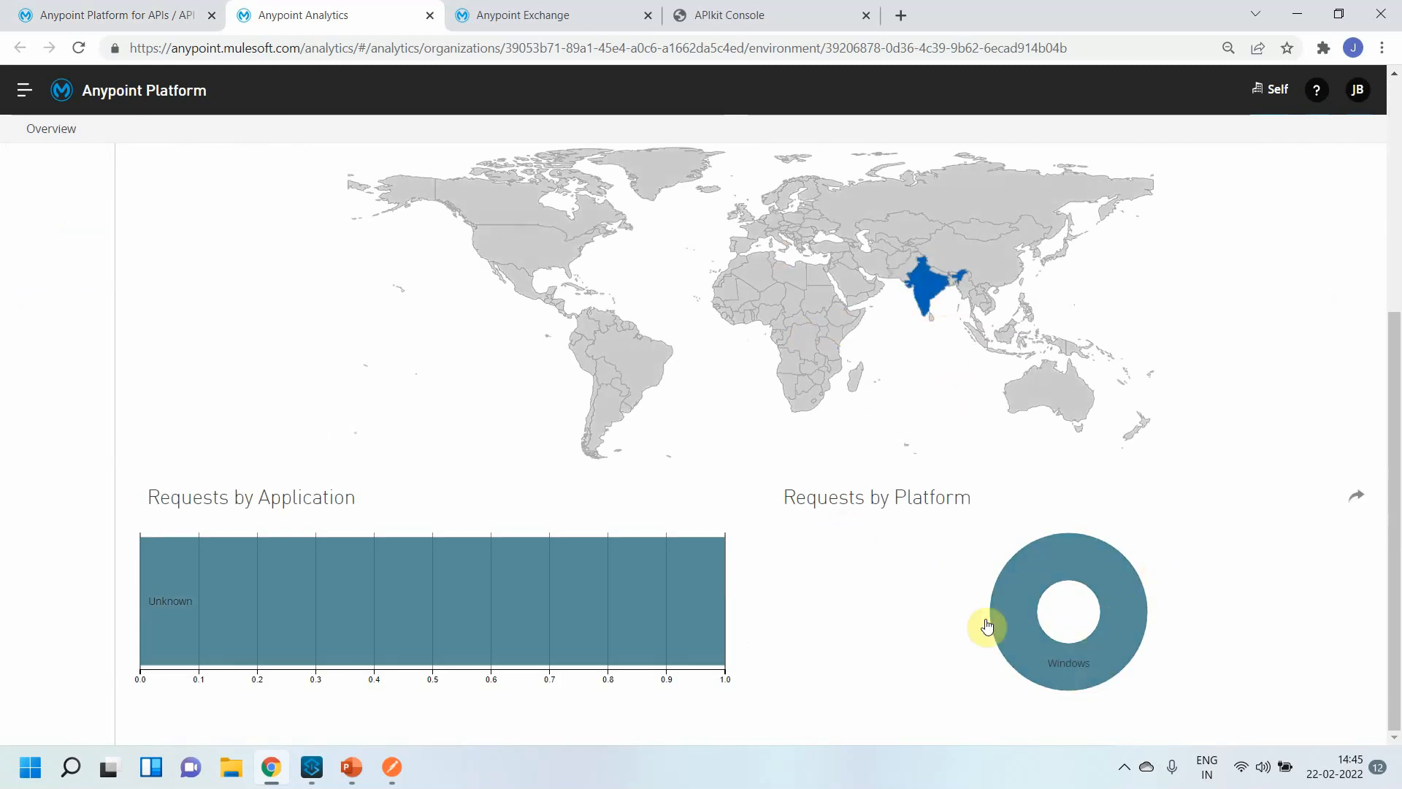
pyautogui.scroll(5, 407, 470)
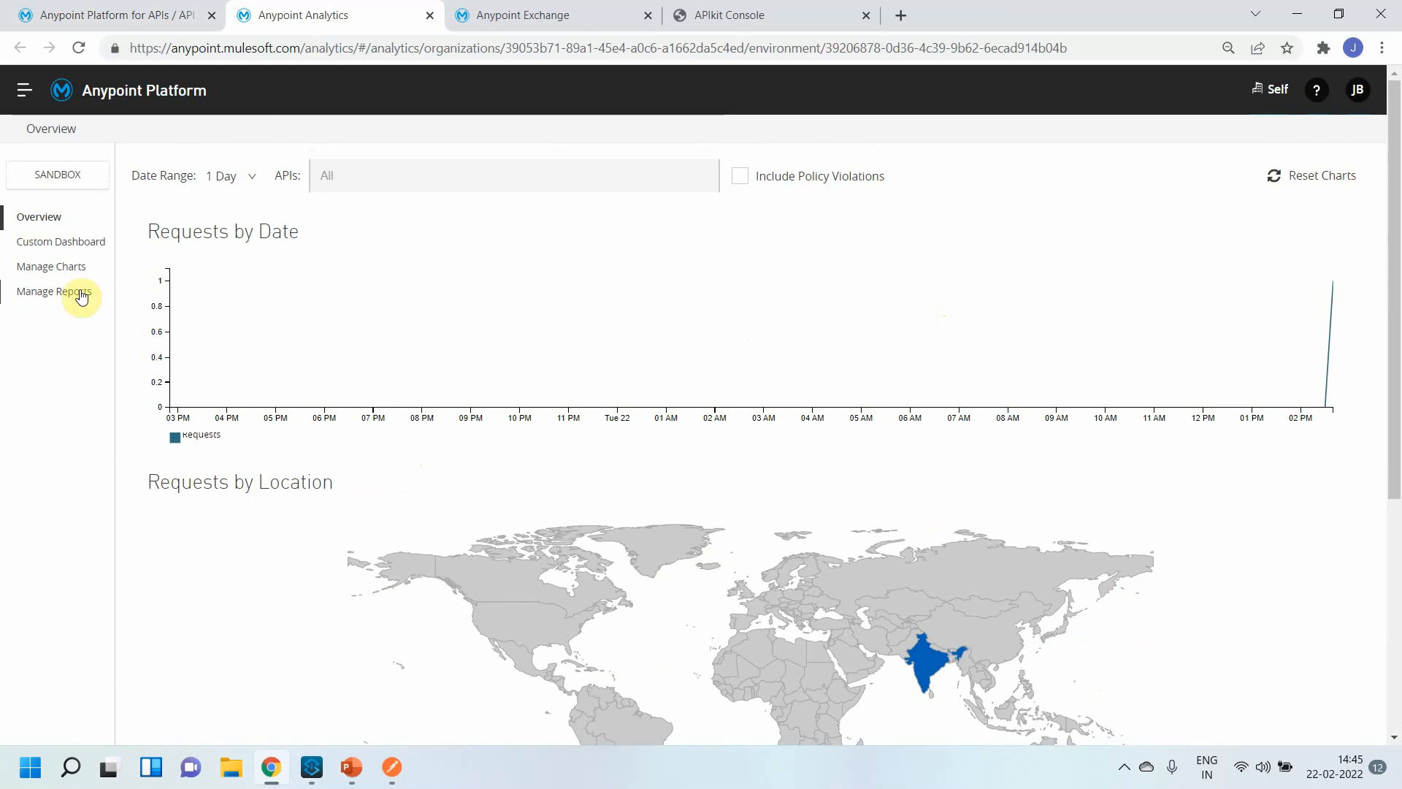
# Look at the custom dashboard editor in Analytics and return to the Overview charts.
pyautogui.click(66, 242)
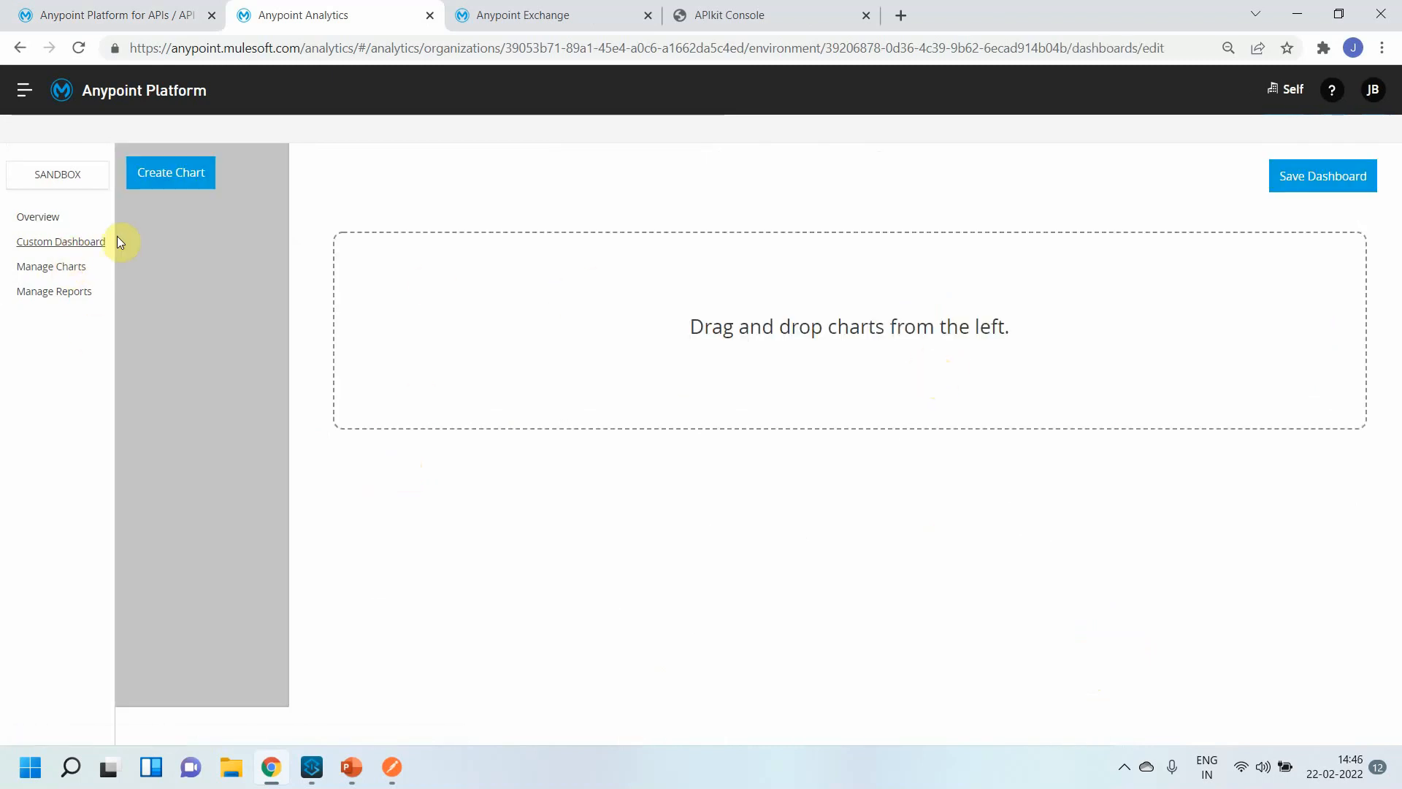
pyautogui.click(36, 226)
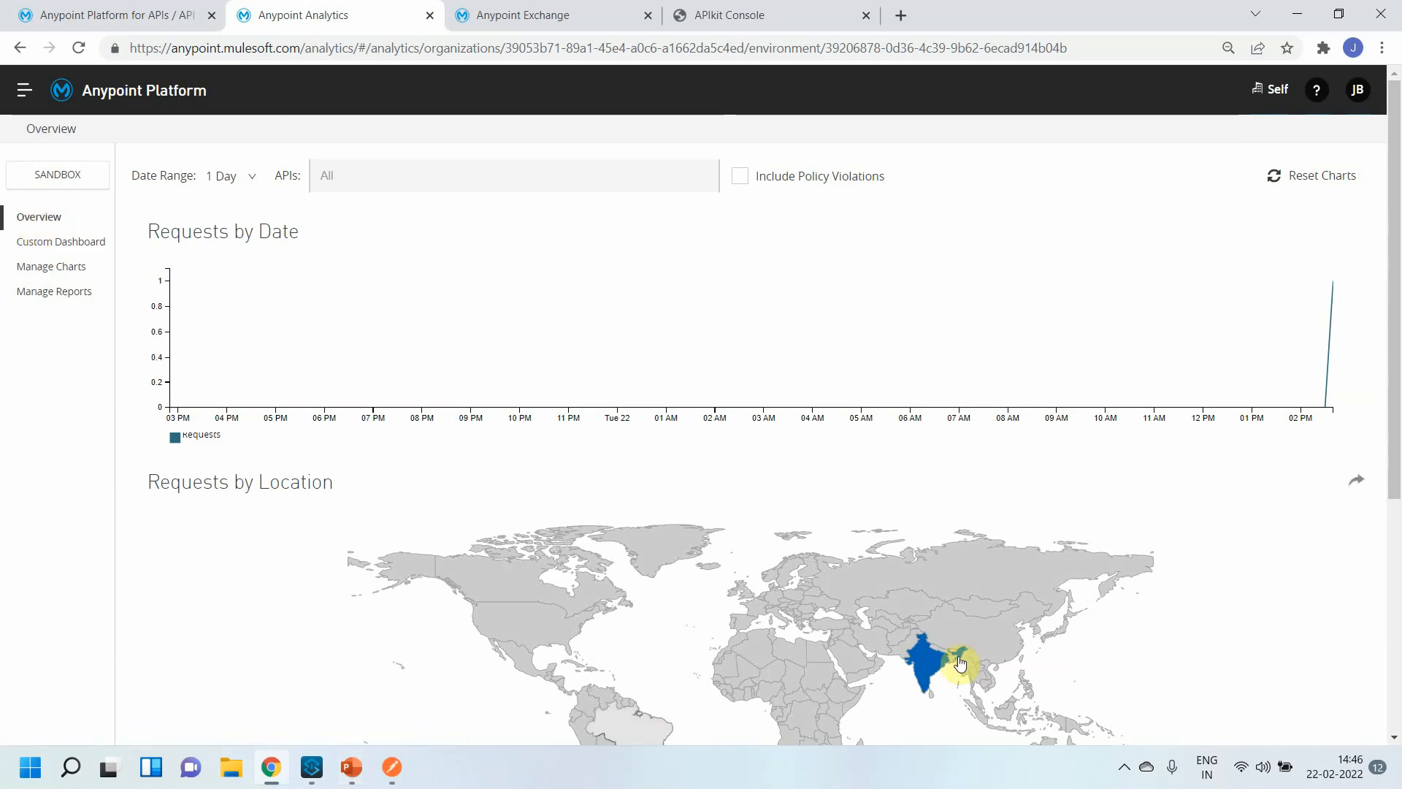
pyautogui.click(1124, 766)
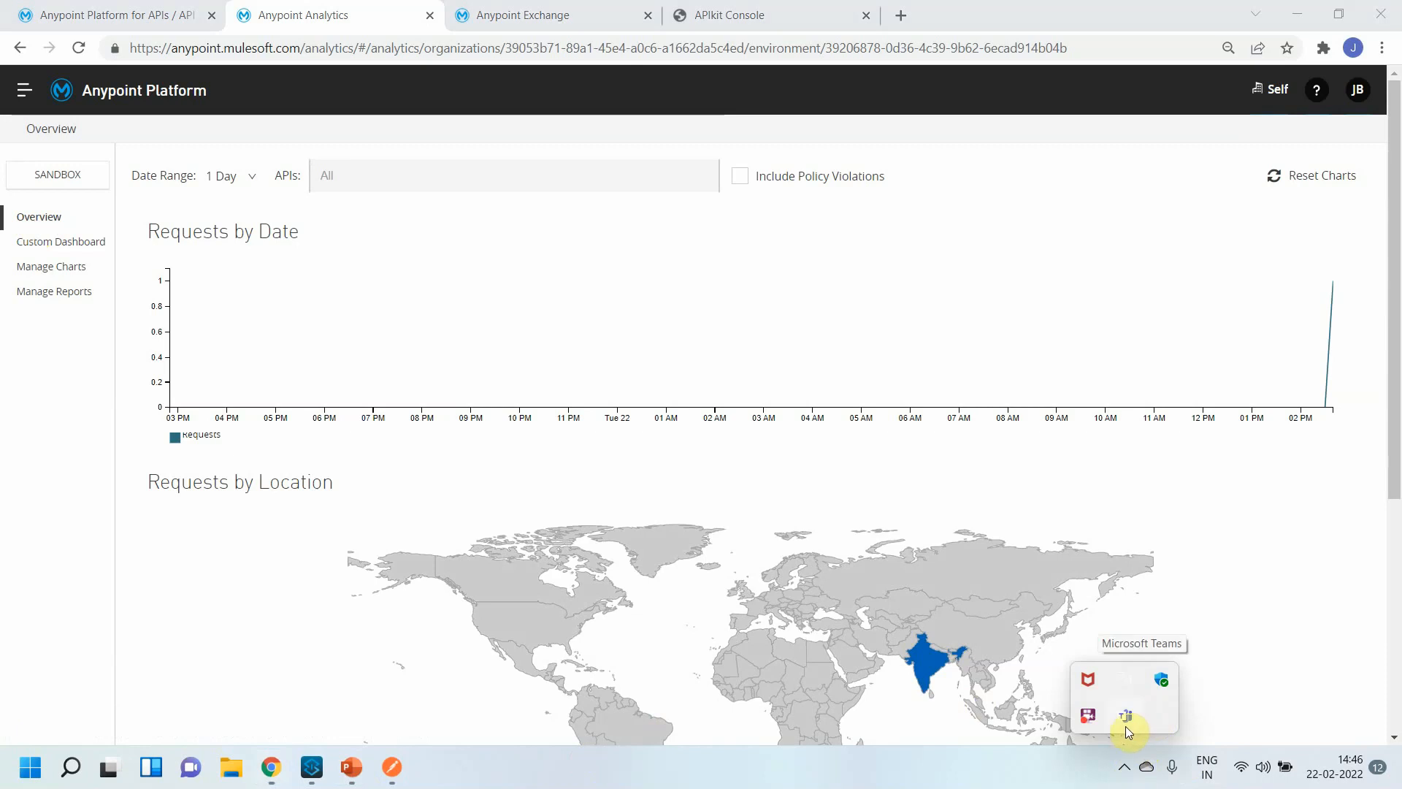